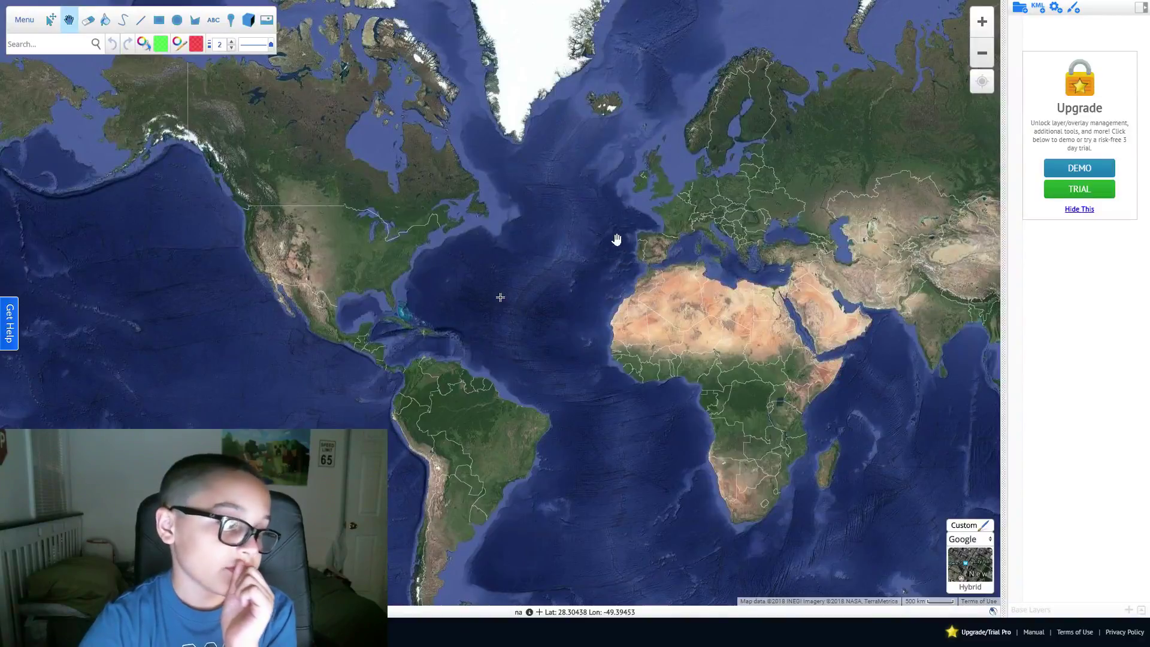
Zoom around the North Atlantic, from Bermuda east toward the Canary Islands and Africa
key("plus")
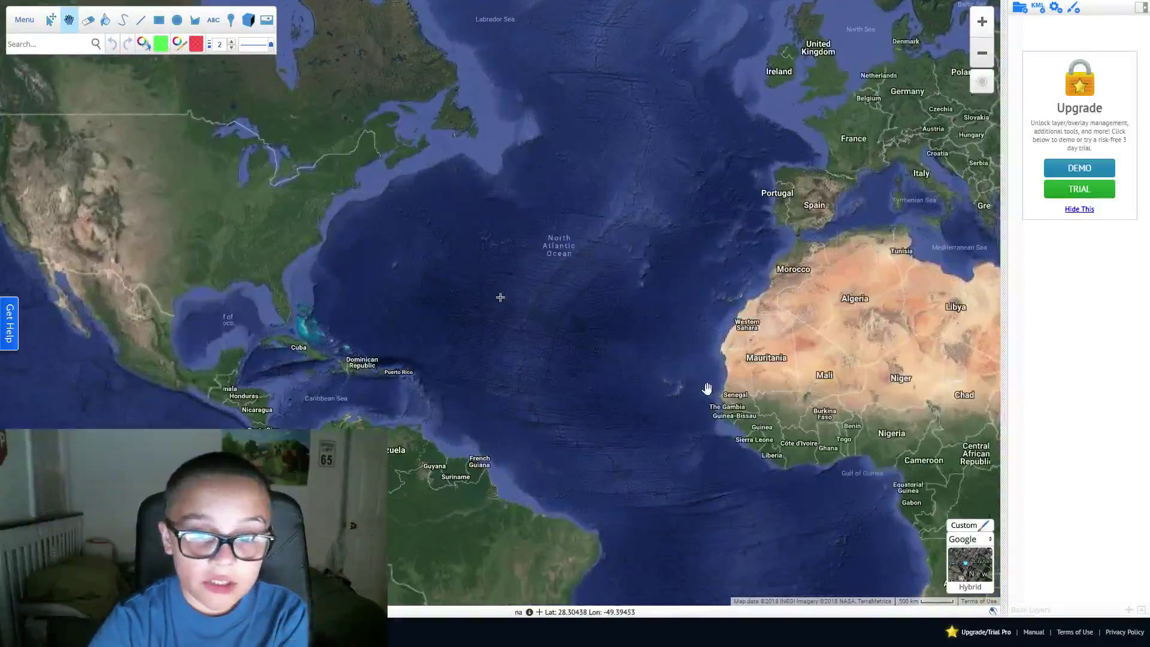
key("minus")
key("minus")
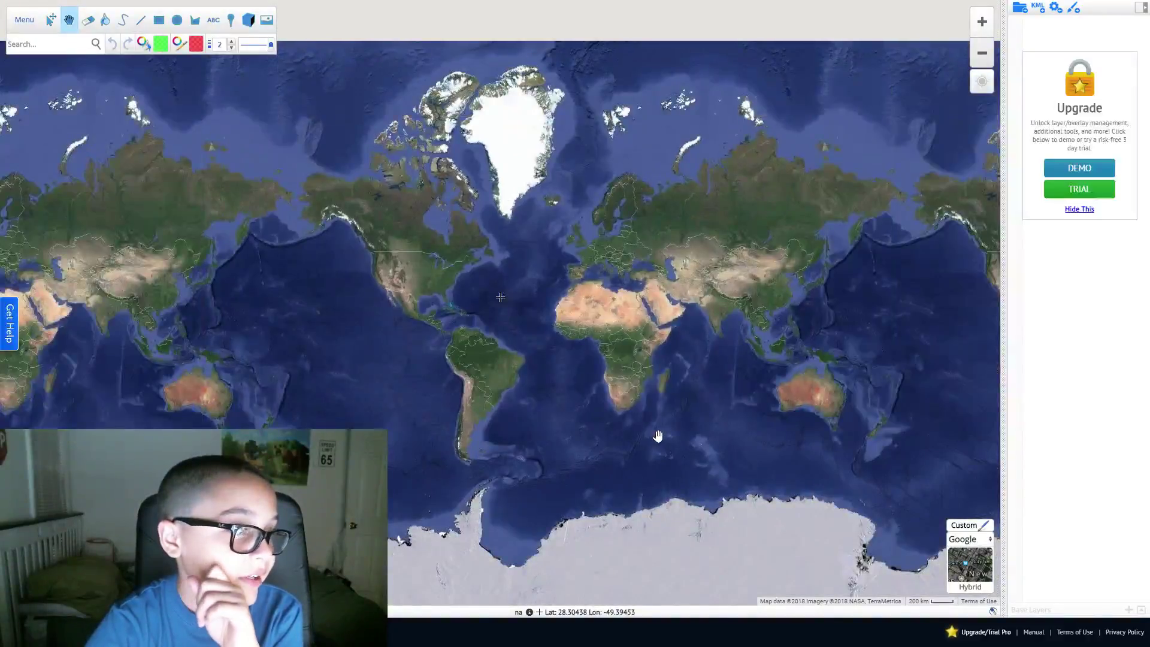
key("plus")
key("plus")
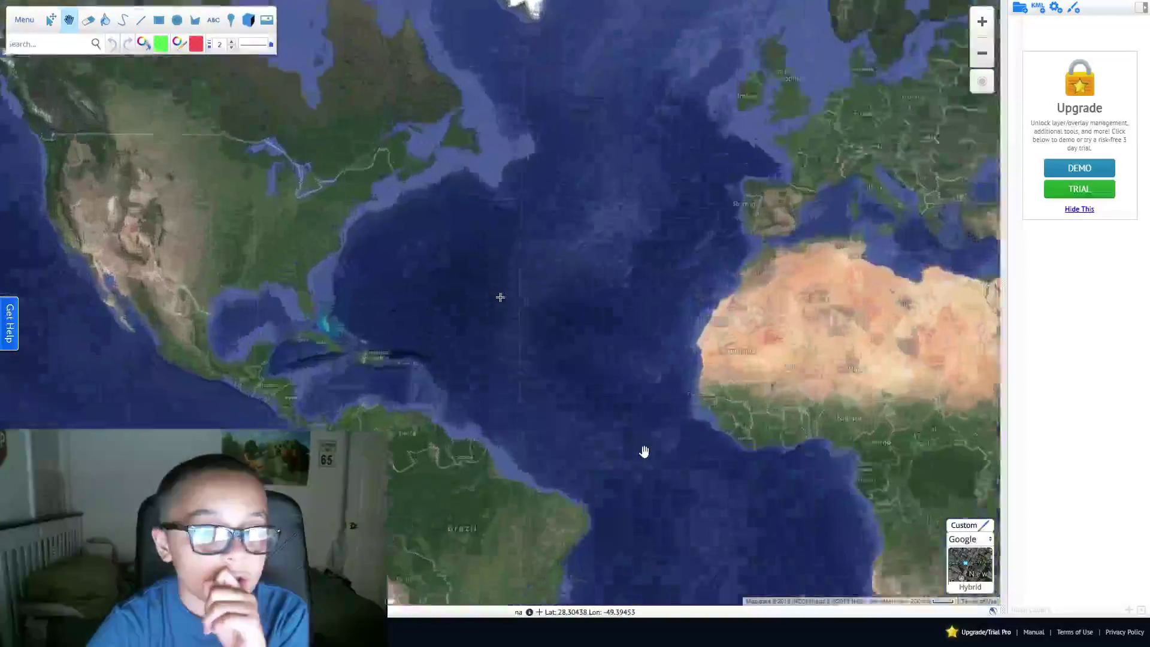
key("plus")
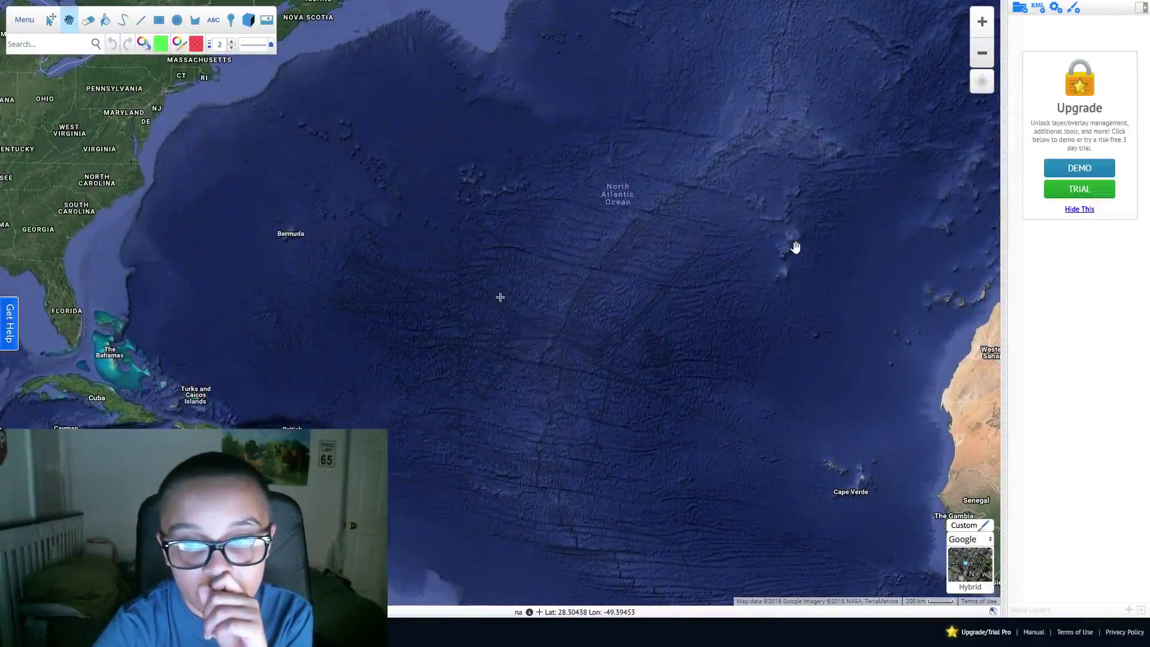
key("plus")
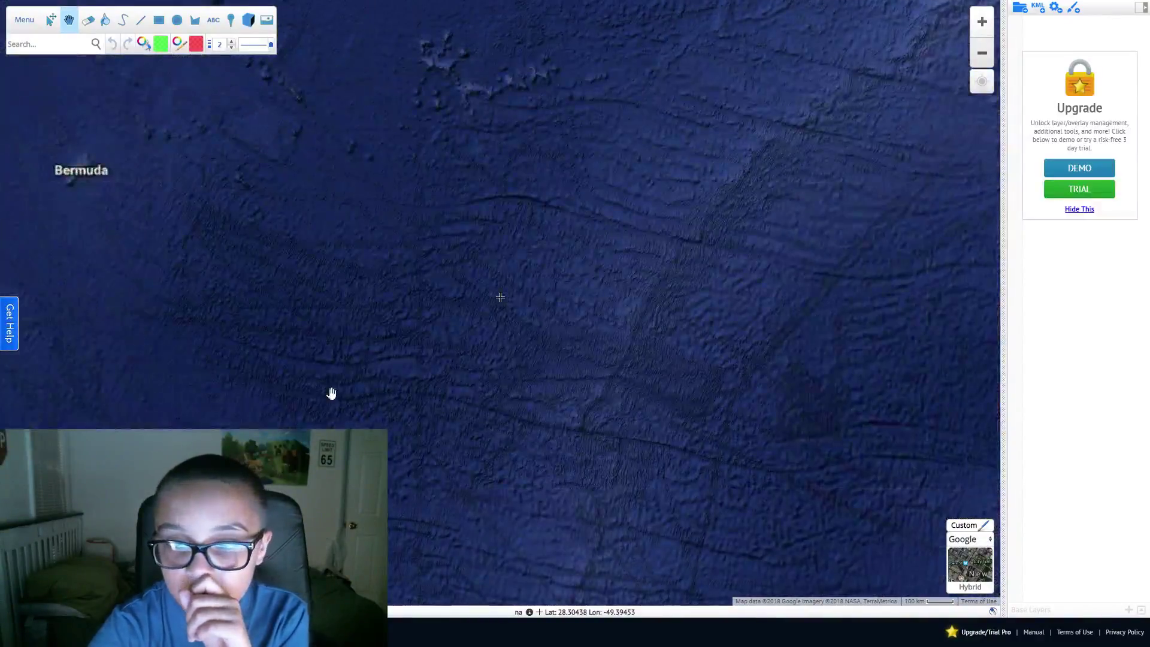
key("Right")
key("Right")
key("Right")
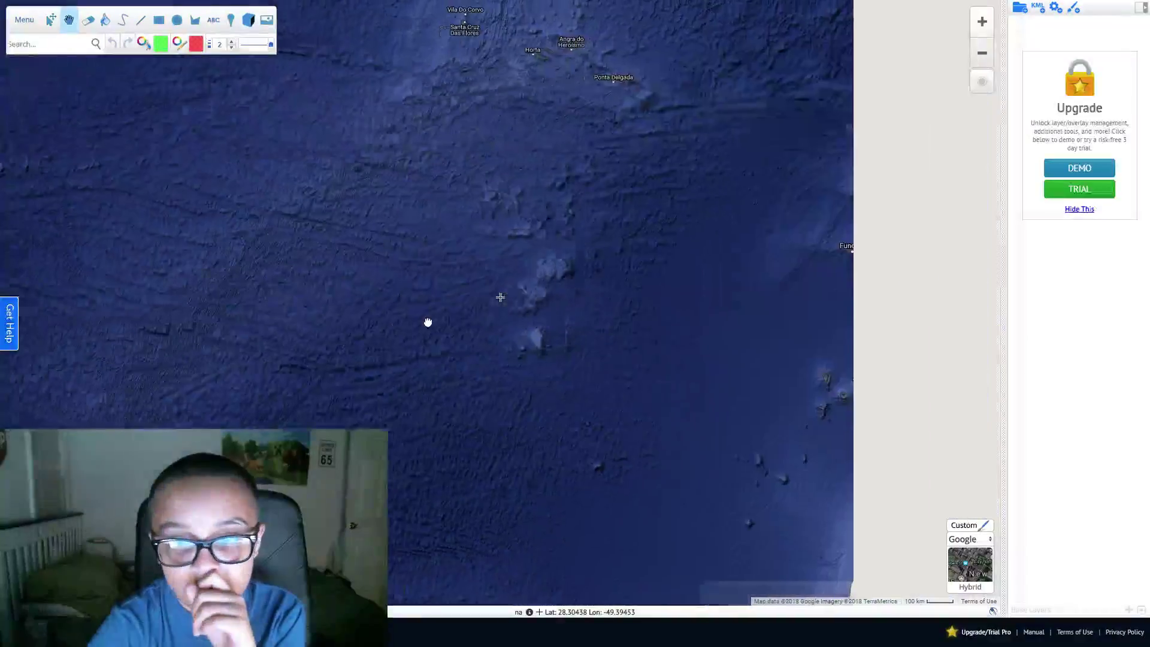
key("plus")
key("plus")
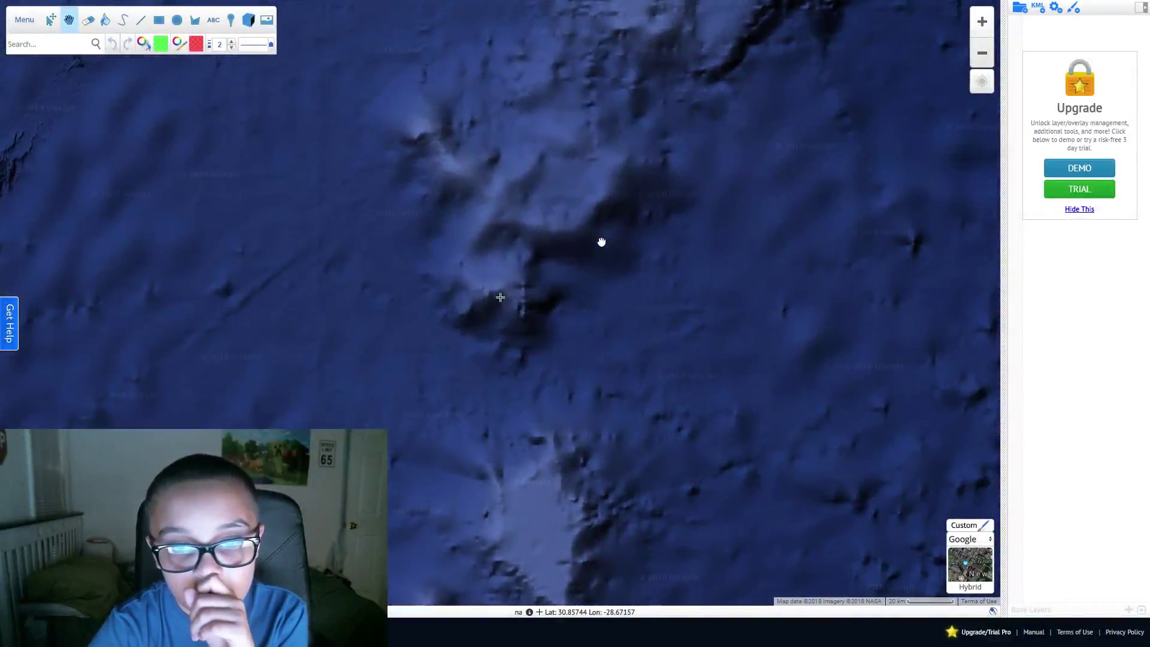
key("minus")
key("minus")
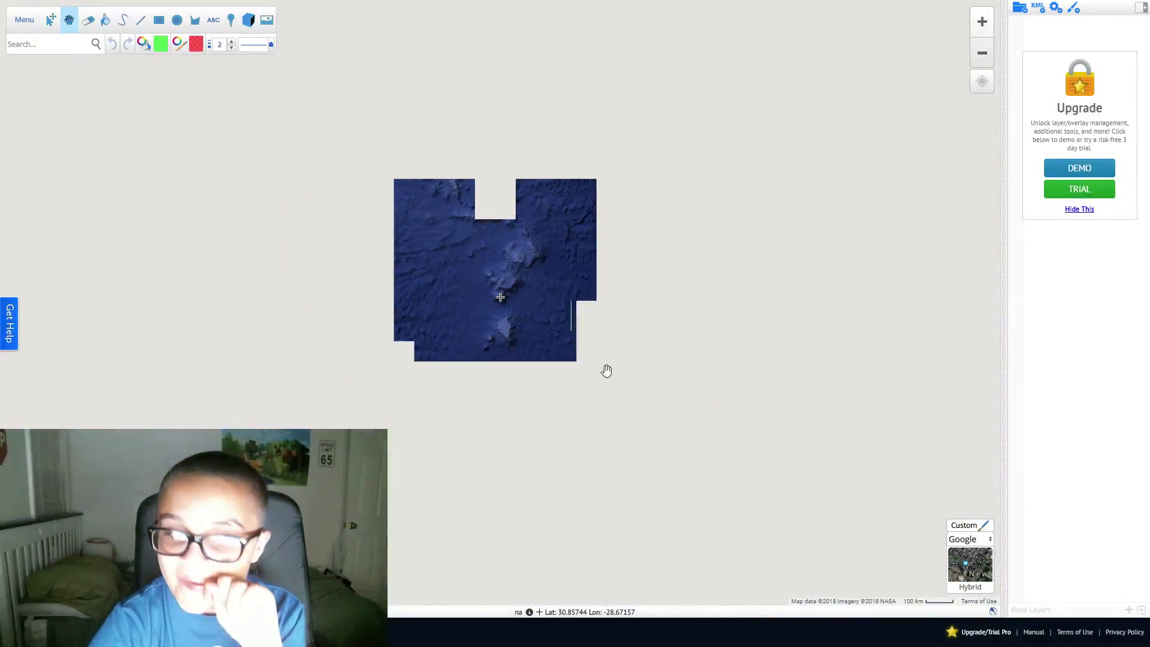
key("minus")
Move west to the US East Coast and zoom in on Georgia and central Florida
key("Left")
key("Left")
key("Left")
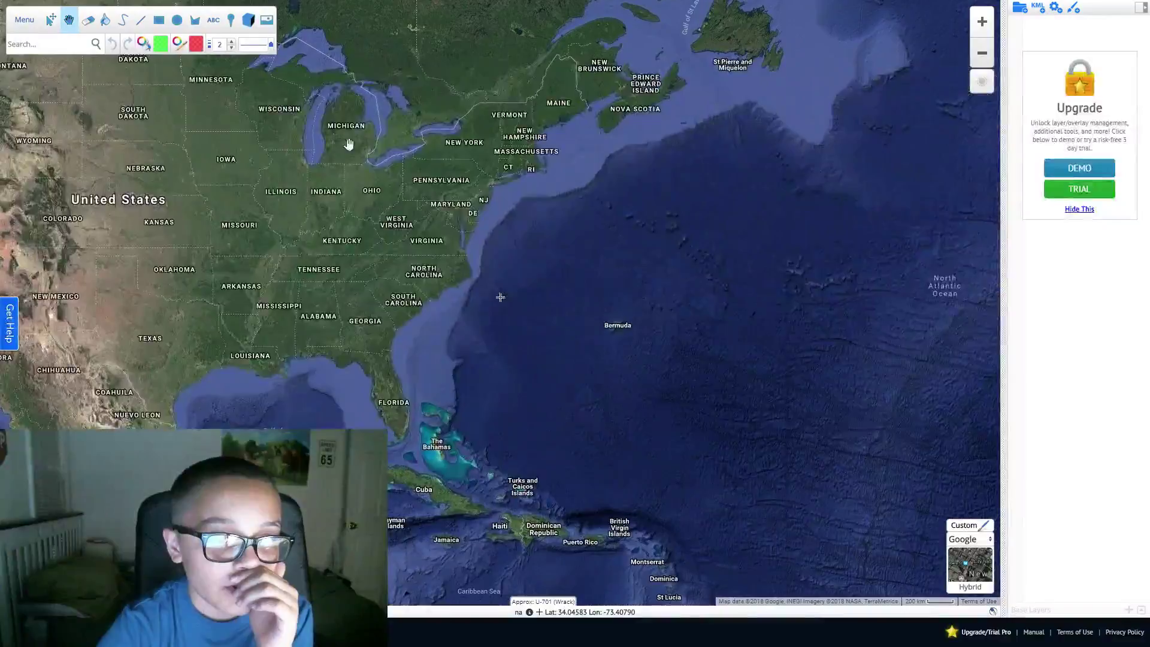
key("plus")
key("minus")
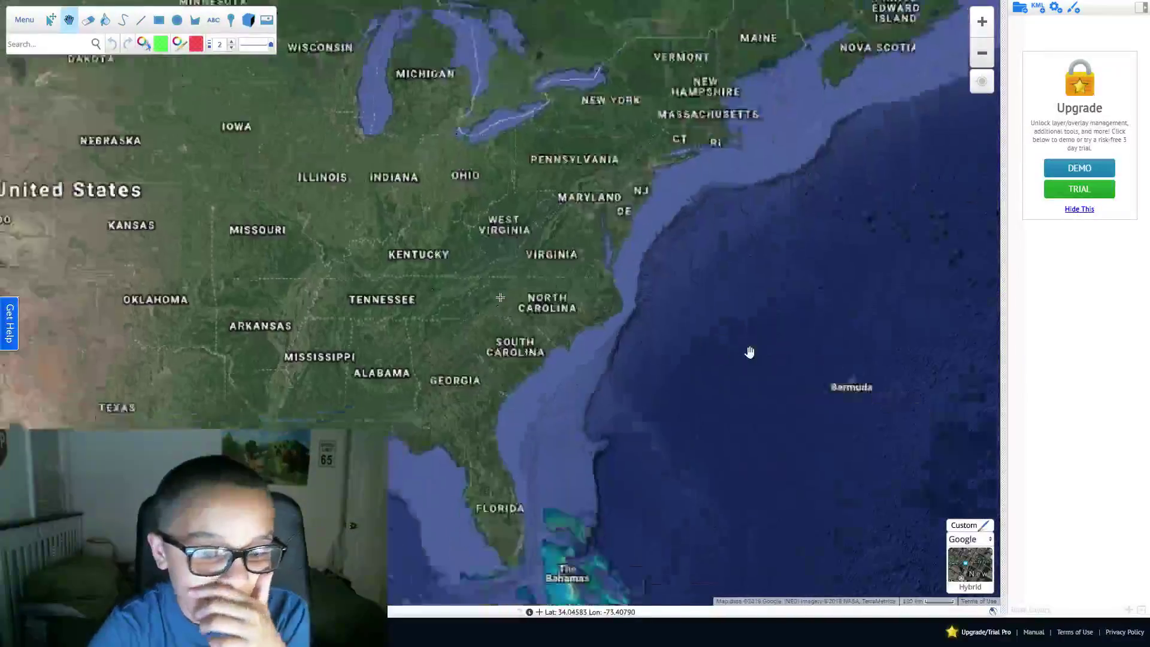
key("Left")
key("Left")
key("plus")
key("plus")
key("Down")
key("Down")
key("Left")
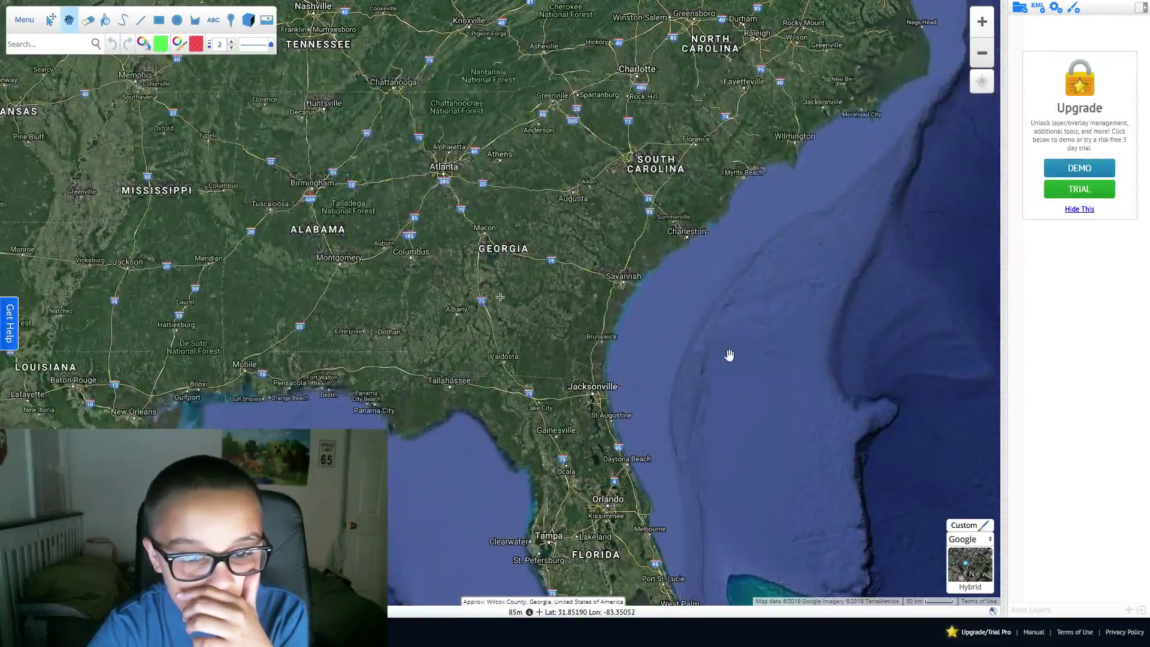
key("minus")
key("plus")
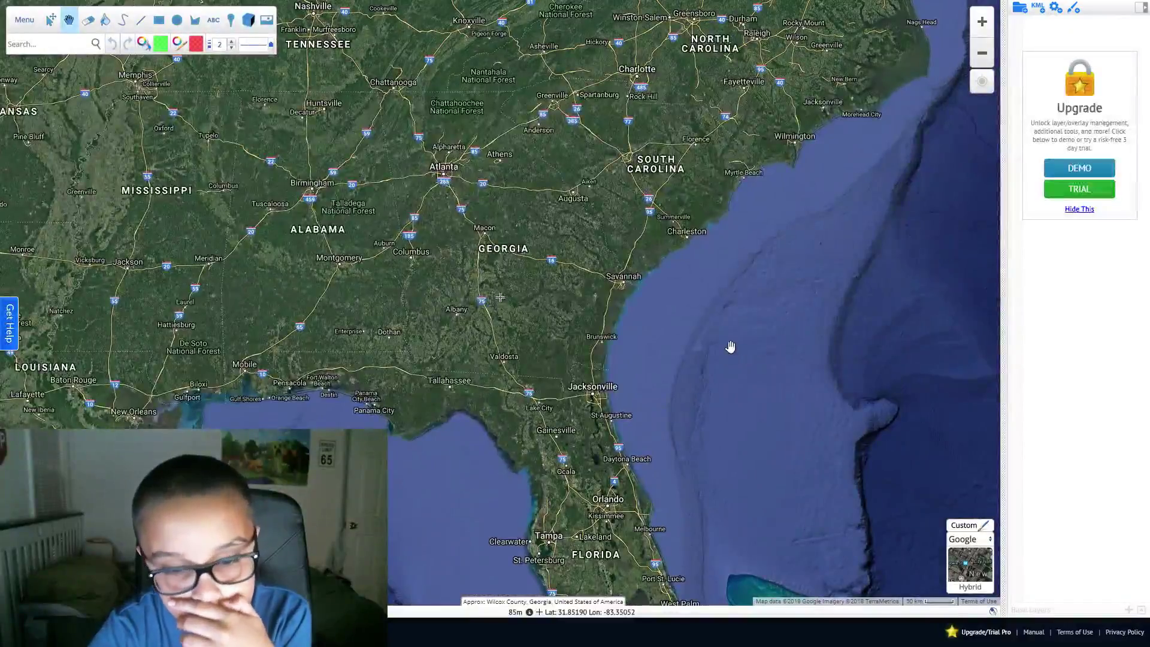
scroll(730, 347, "down", 2)
scroll(739, 365, "up", 2)
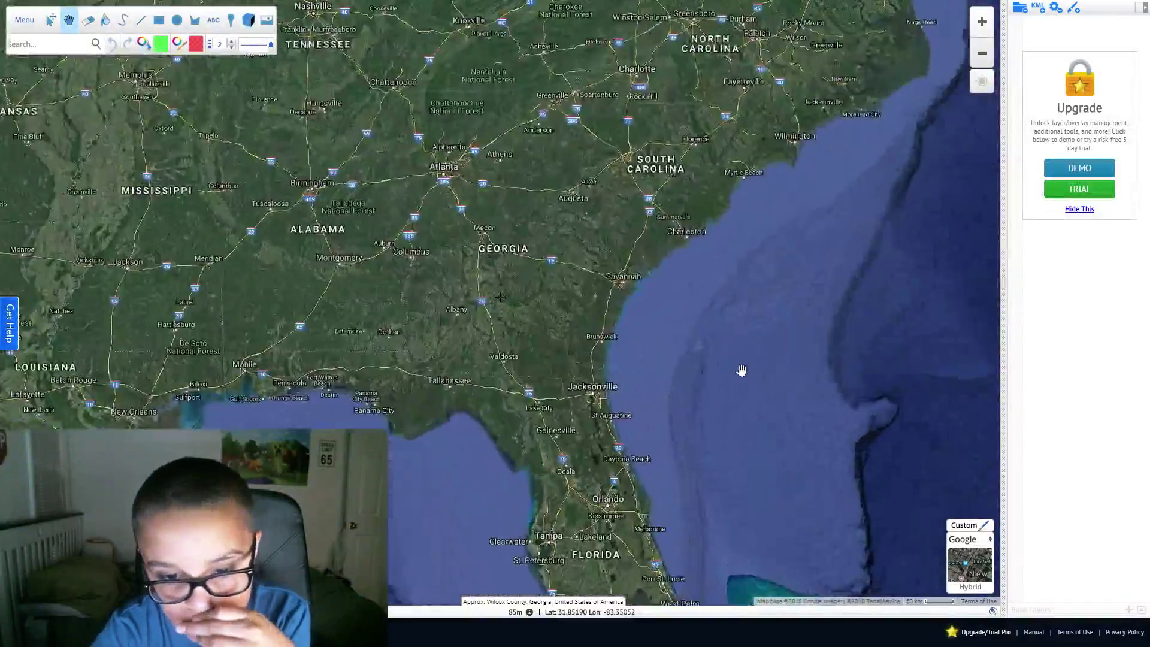
scroll(721, 318, "down", 1)
scroll(734, 343, "up", 1)
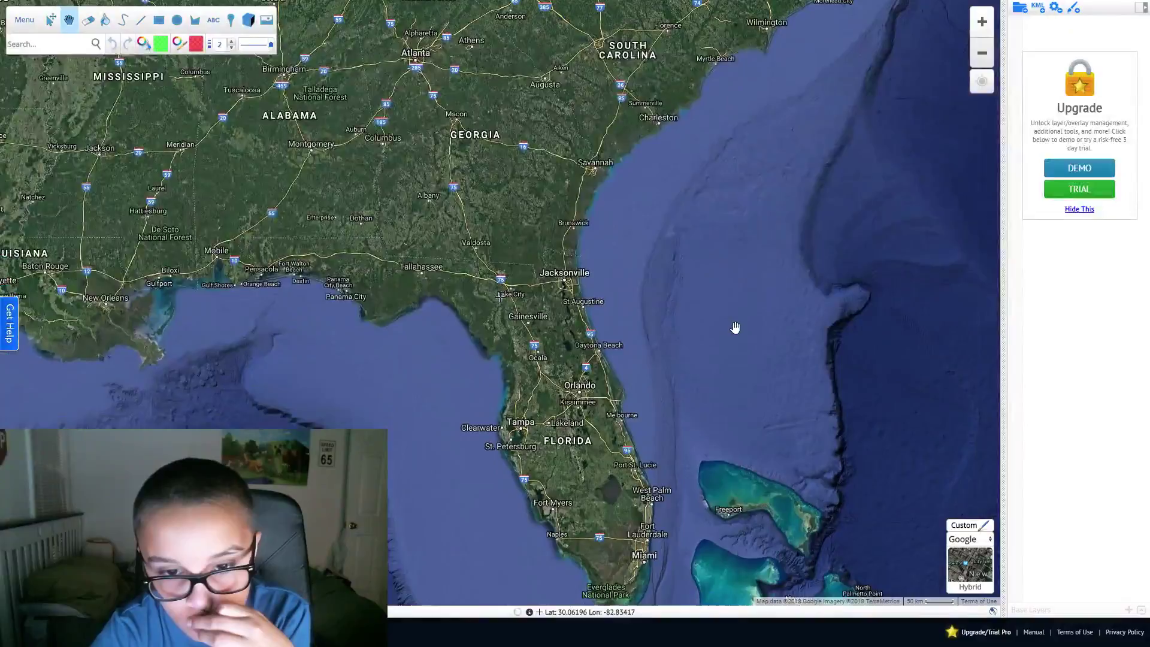
key("plus")
left_click_drag(752, 367, 721, 200)
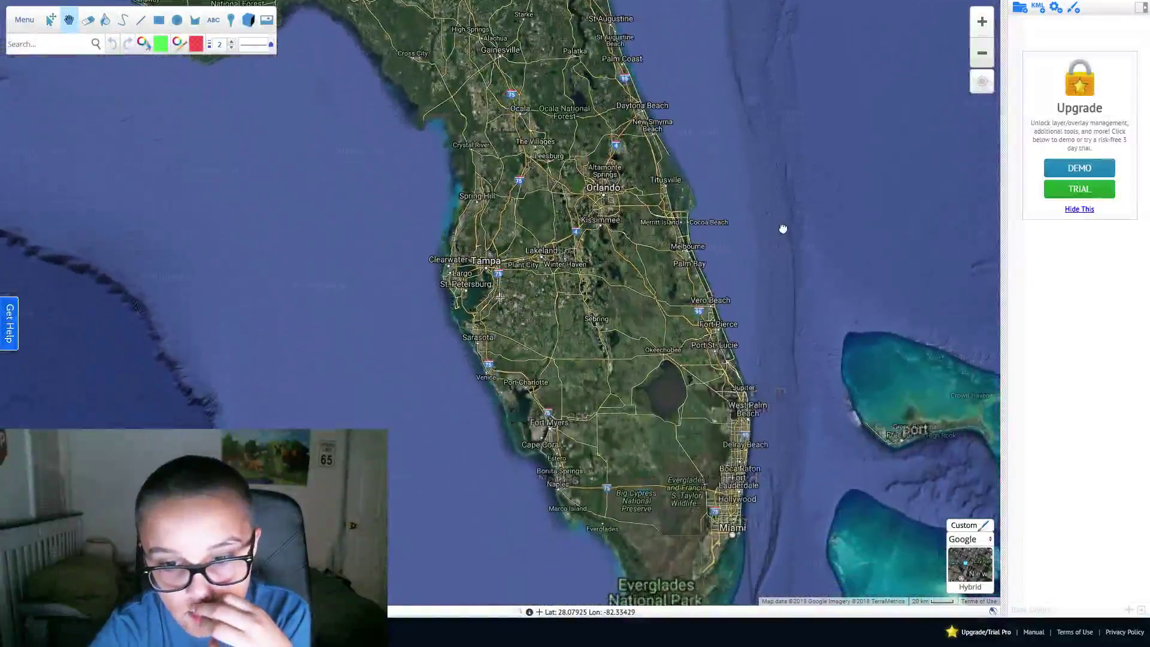
Zoom out from Florida, pan east to Europe, and frame Italy and the western Mediterranean
key("minus")
key("minus")
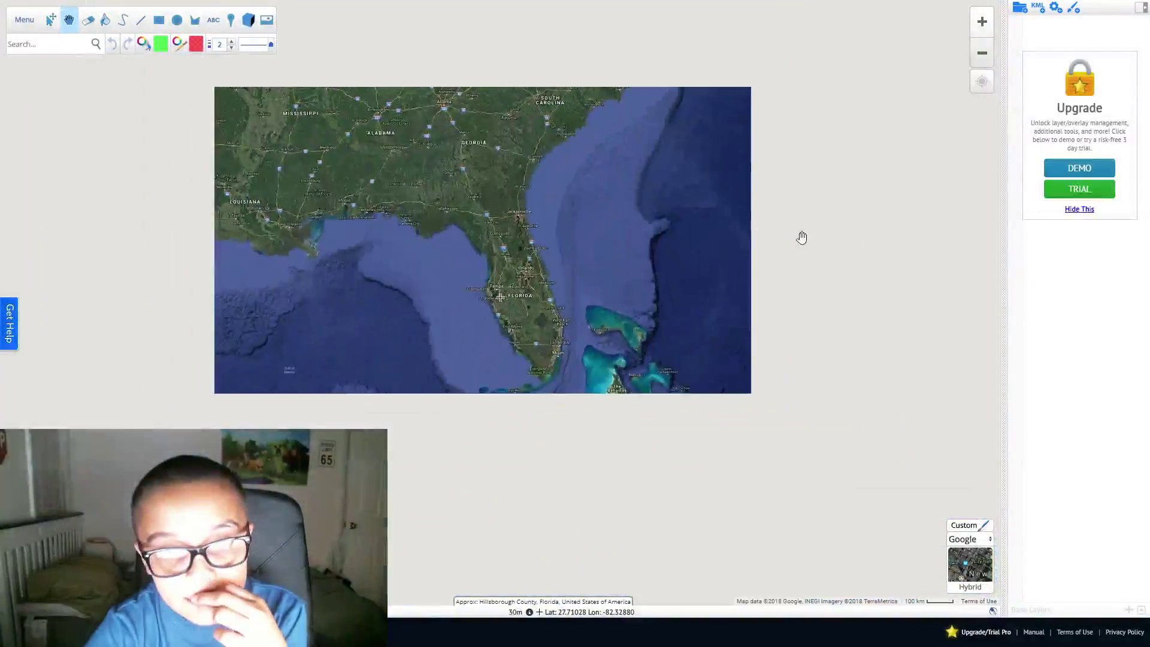
key("plus")
key("minus")
key("minus")
key("minus")
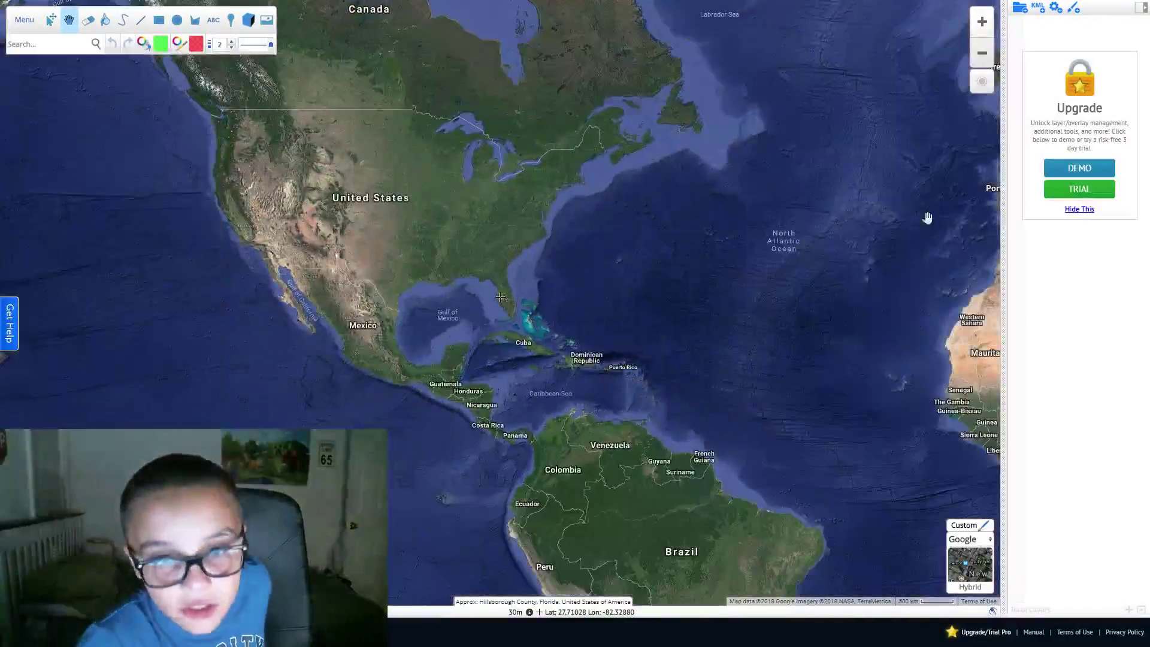
mouse_move(926, 218)
left_mouse_down()
mouse_move(626, 256)
mouse_move(488, 242)
left_mouse_up()
key("plus")
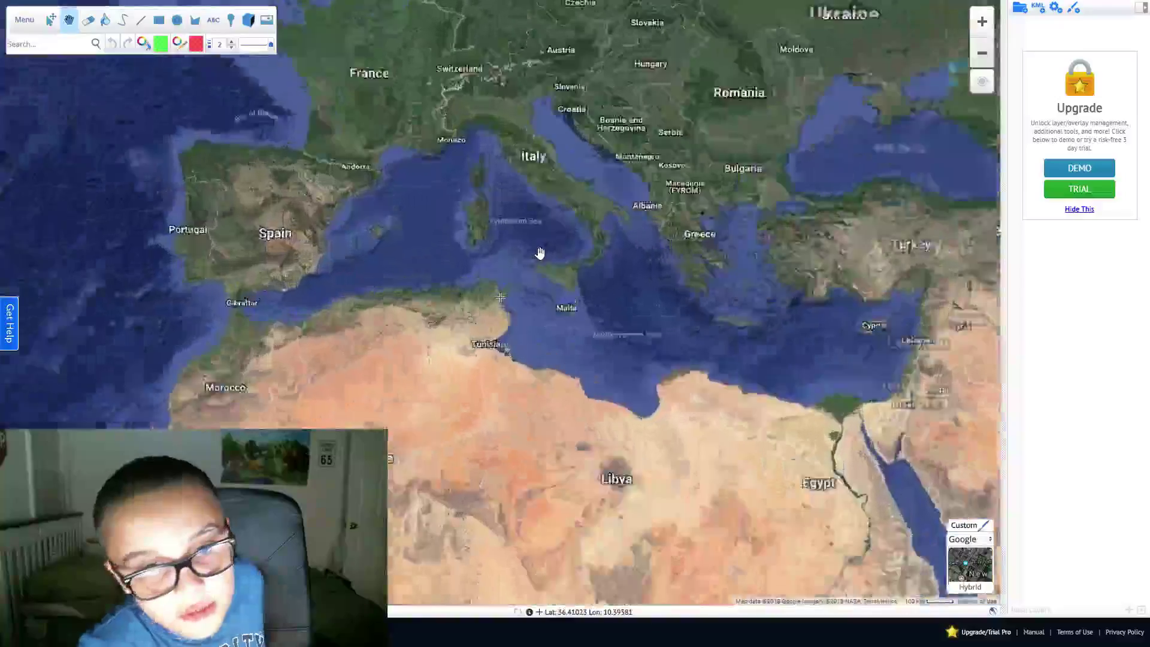
key("plus")
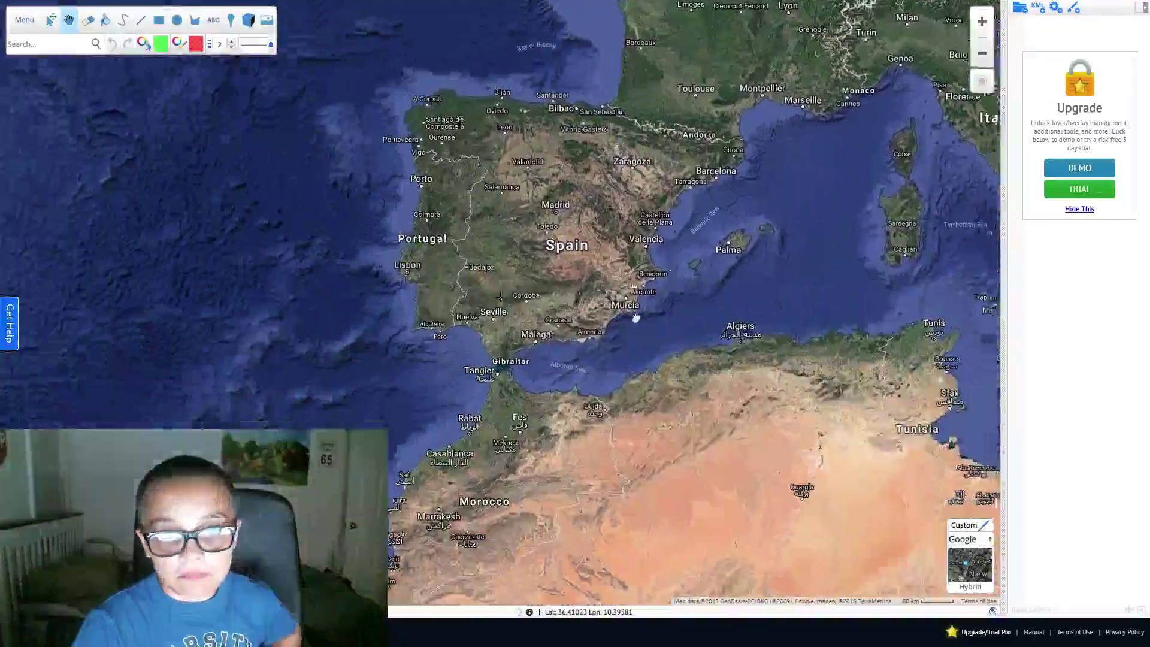
left_click_drag(413, 321, 589, 548)
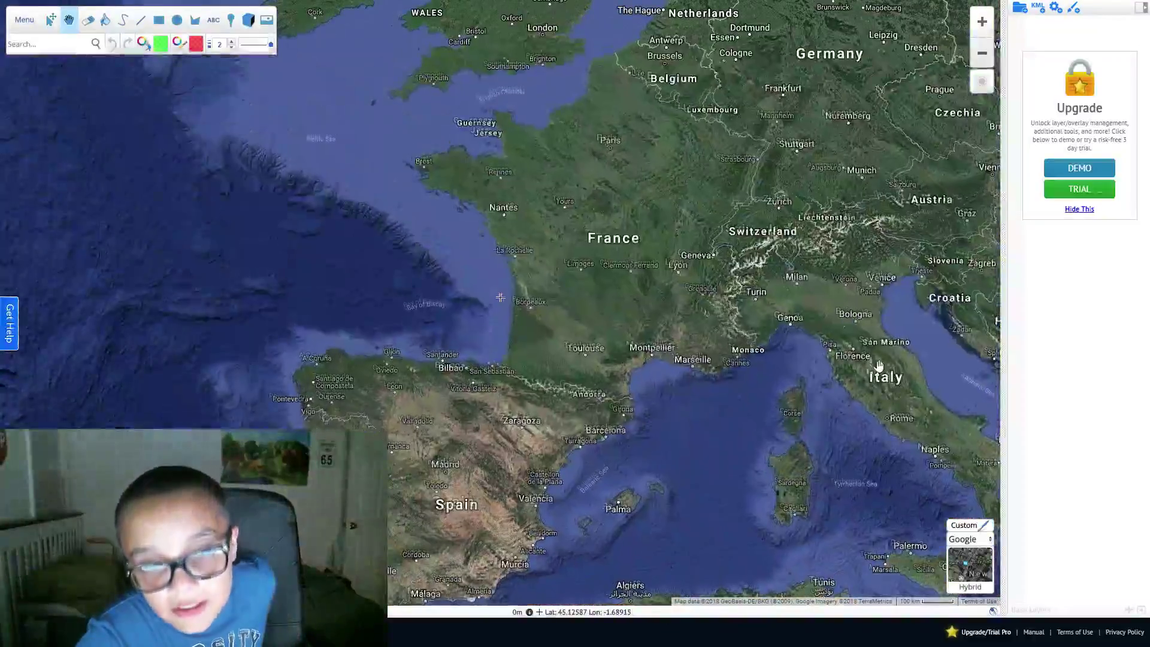
left_click_drag(973, 516, 738, 391)
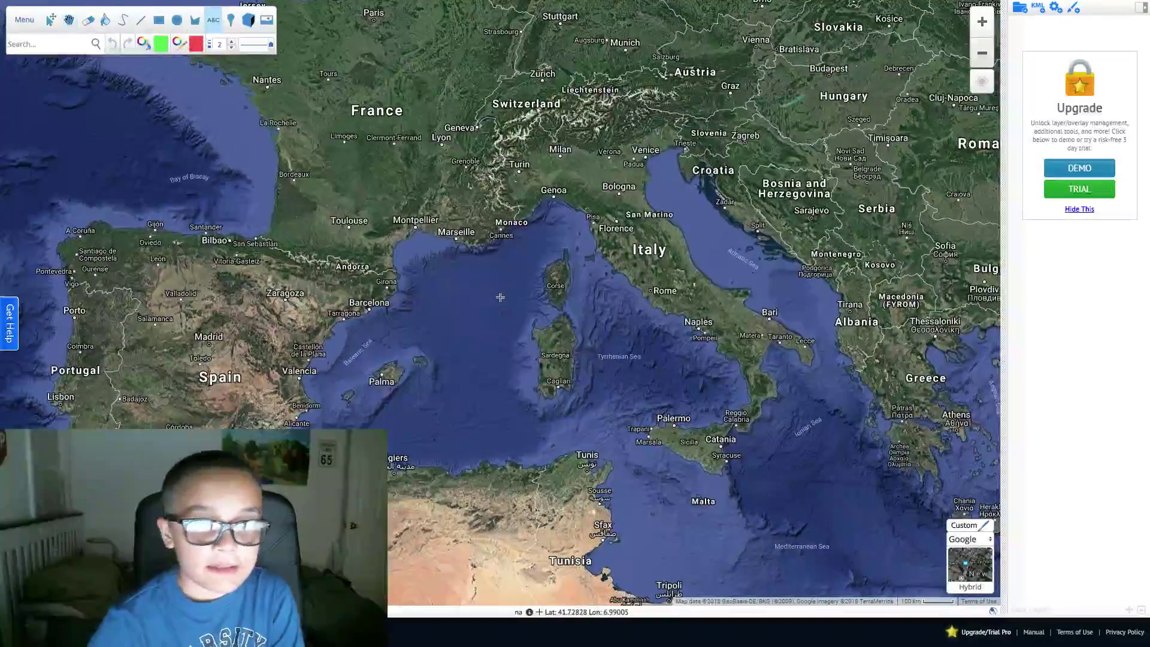
Add an 'ITALY:' text note near Genoa reading 'Let's recreate the Roman Empire!', discarding a stray second note
left_click(545, 174)
type("ITALY:")
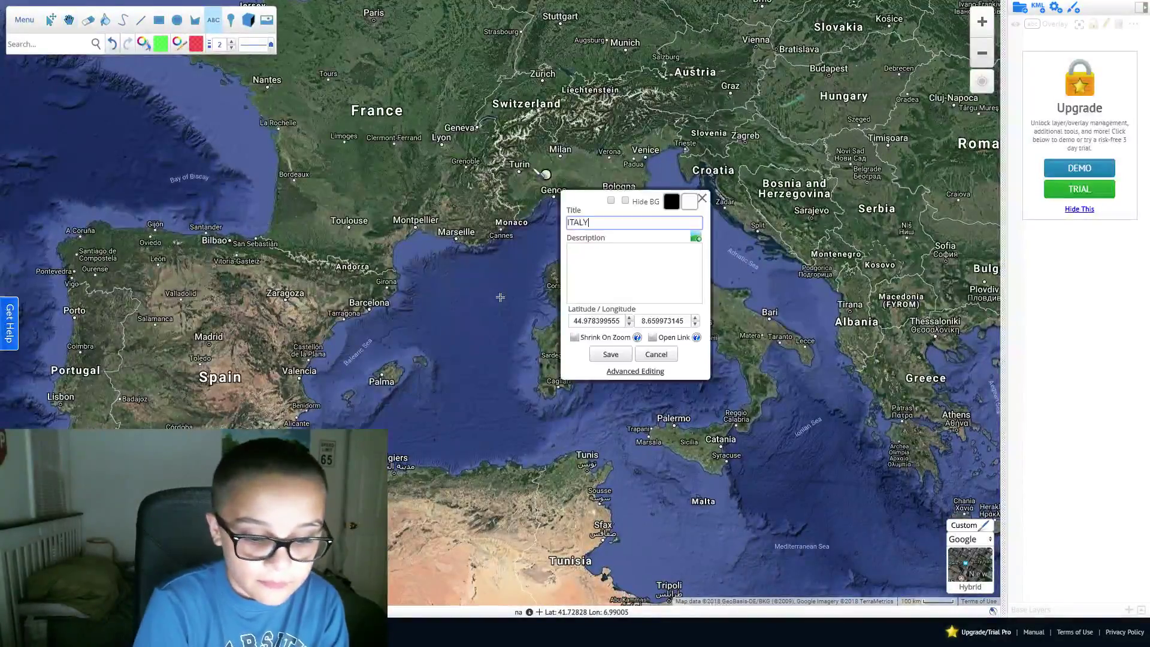
left_click(619, 280)
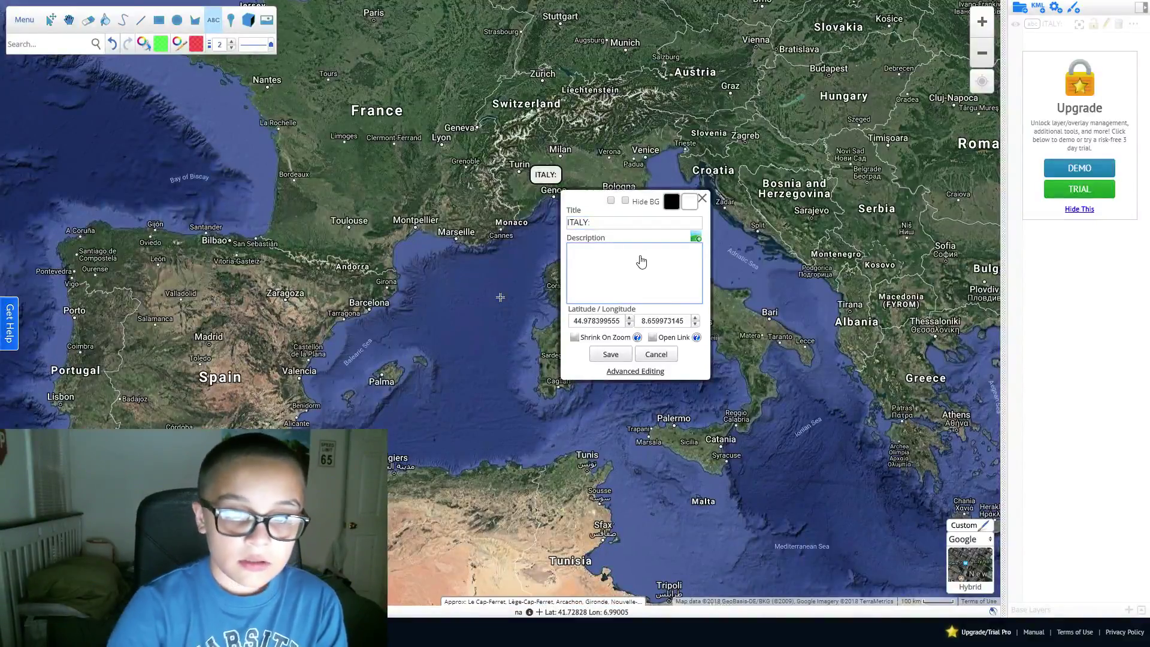
type("Let's")
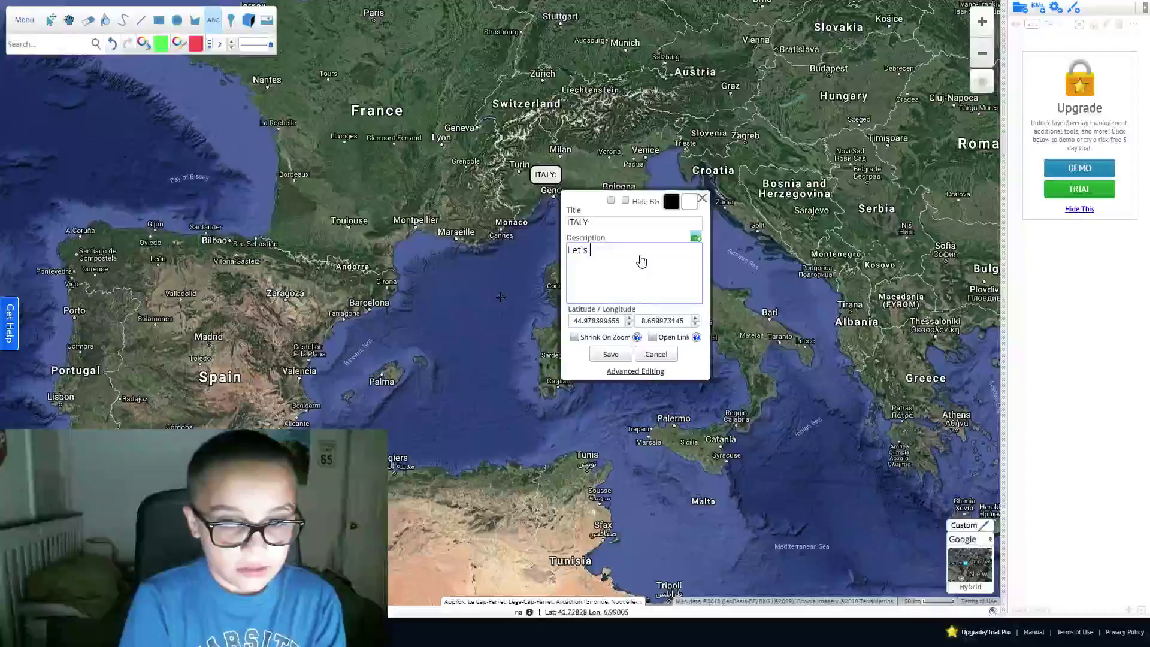
type(" recreate the Rom")
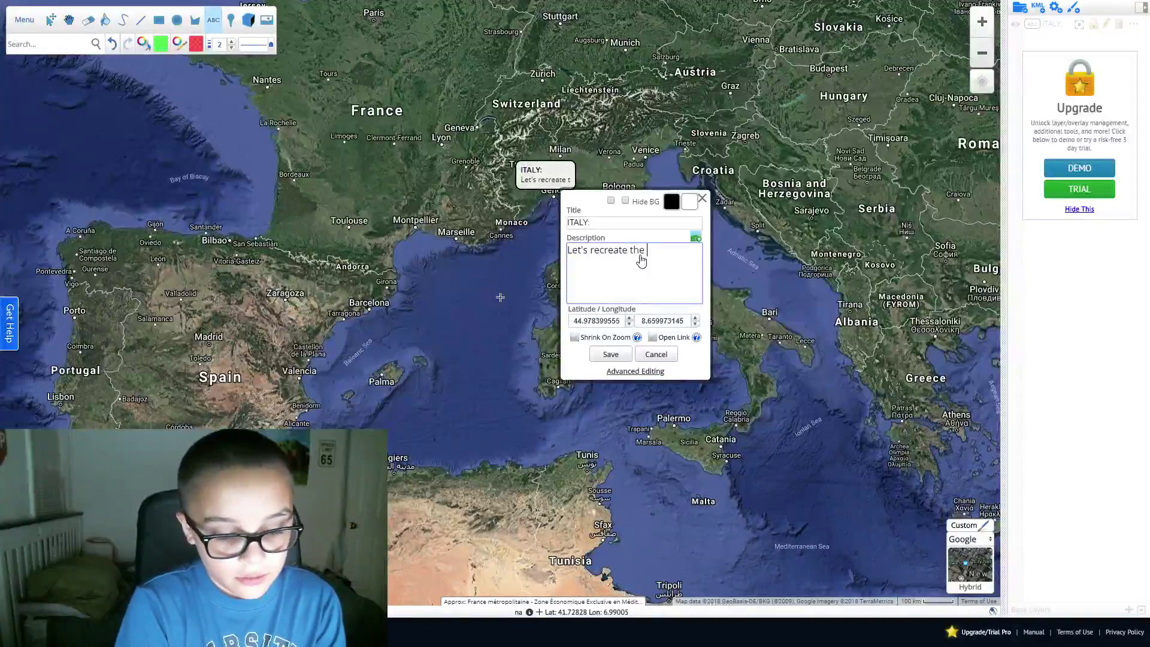
type("an Emp")
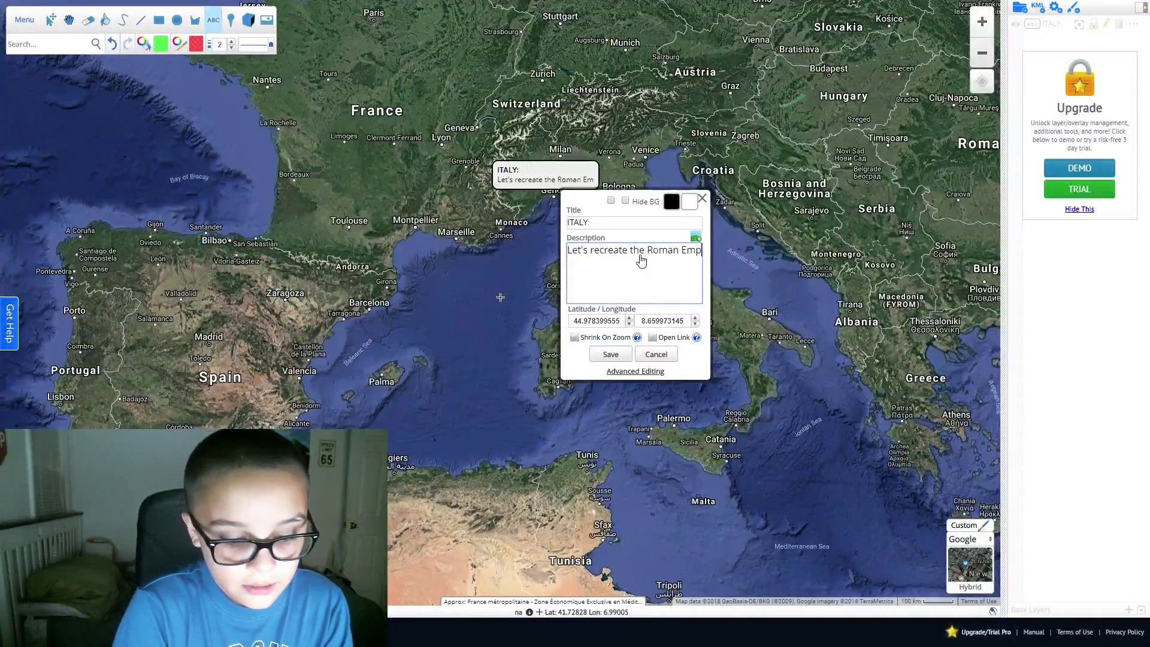
type("ire!")
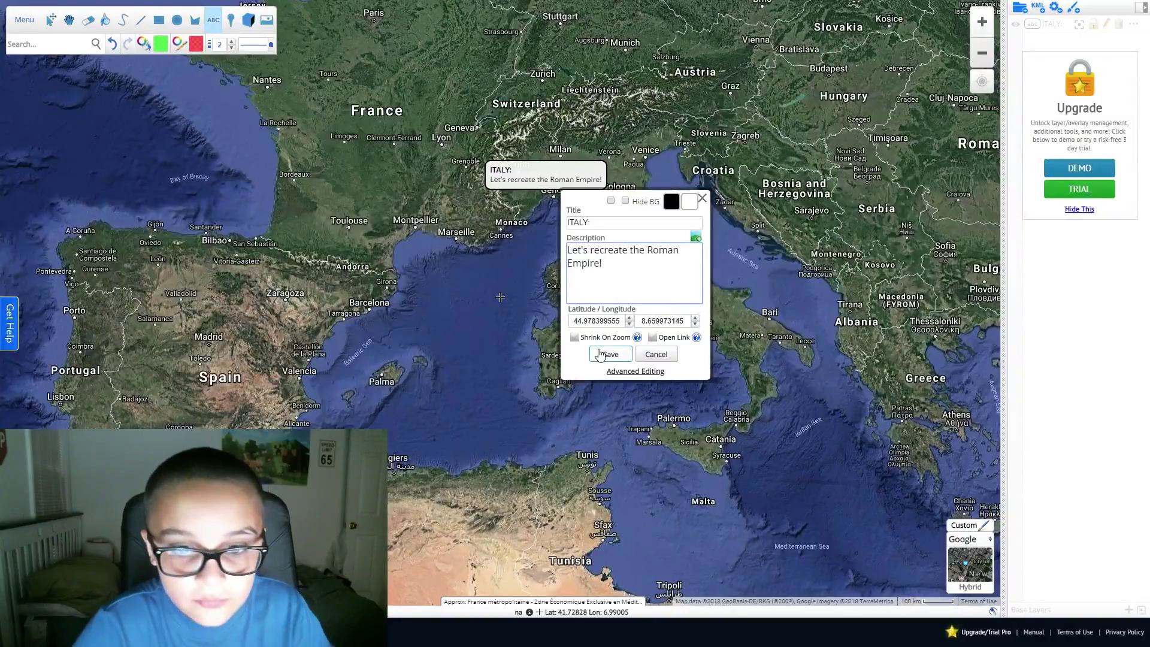
left_click(610, 354)
left_click(590, 256)
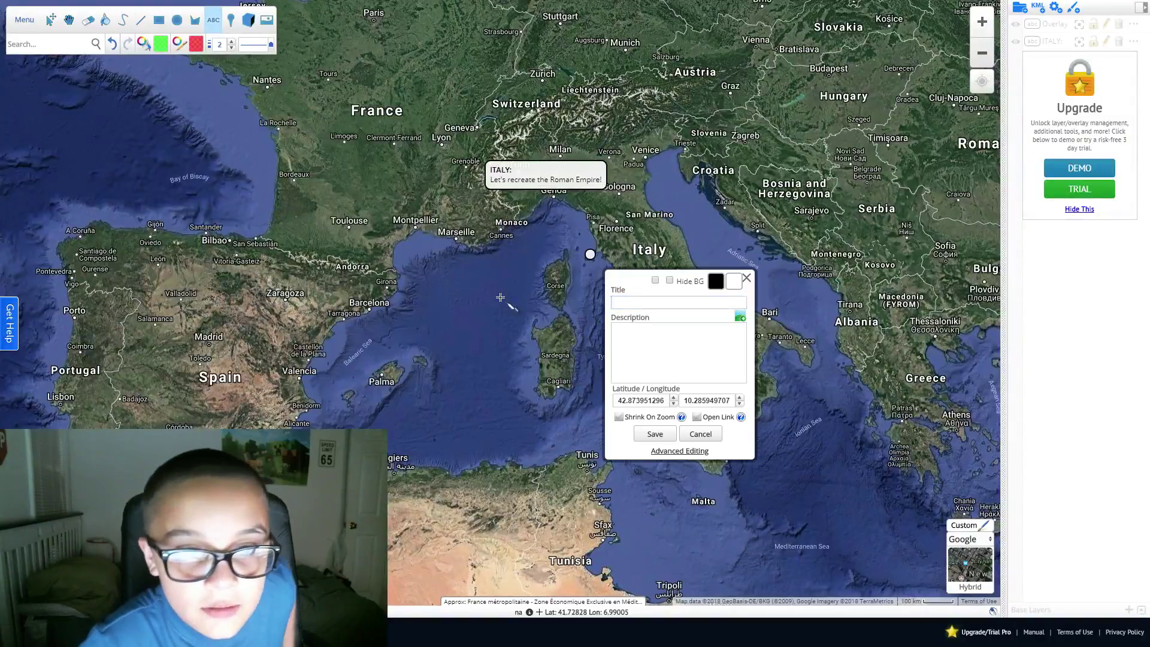
left_click(746, 279)
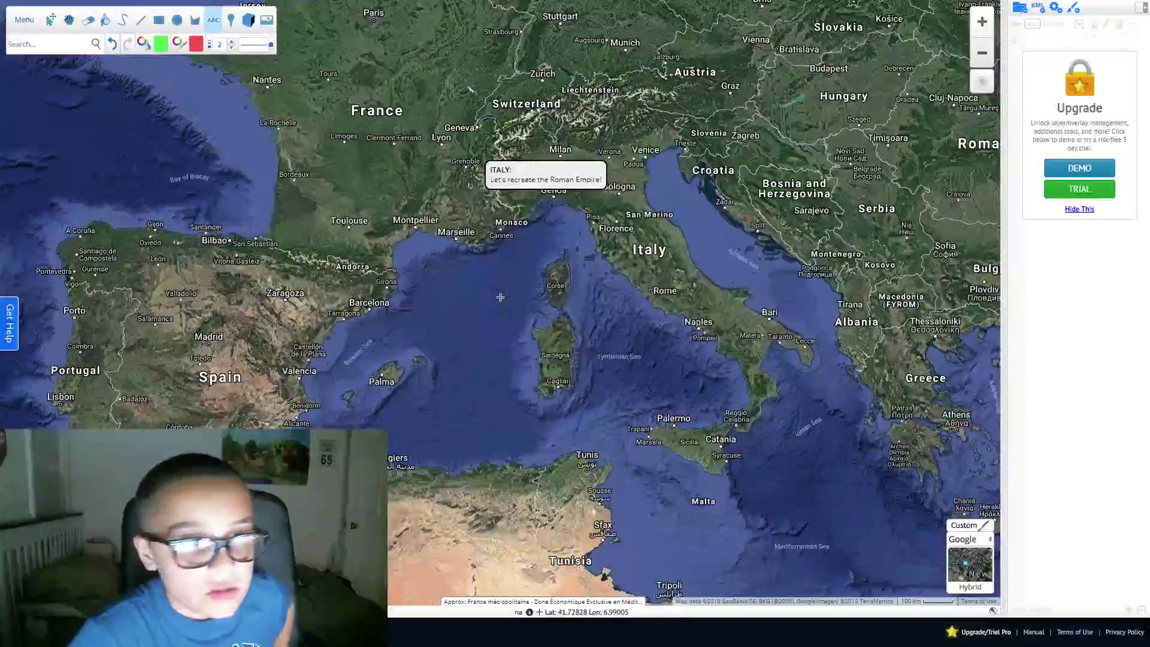
Pick the Line tool from the toolbar, then switch windows with Alt+Tab
left_click(142, 25)
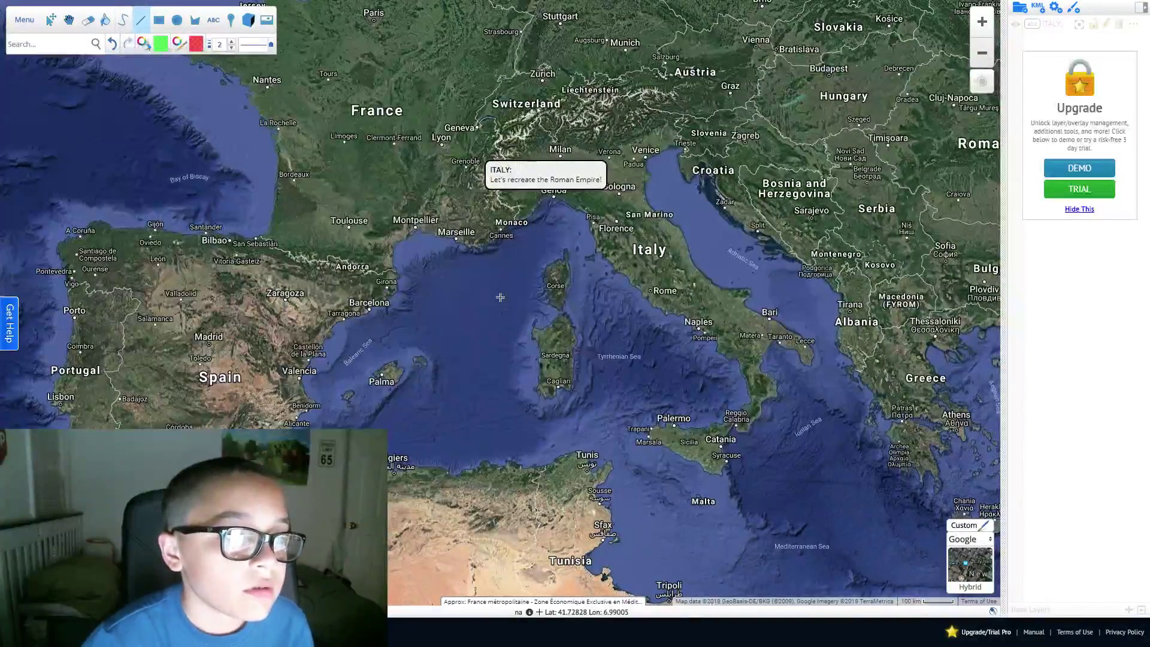
key("alt+Tab")
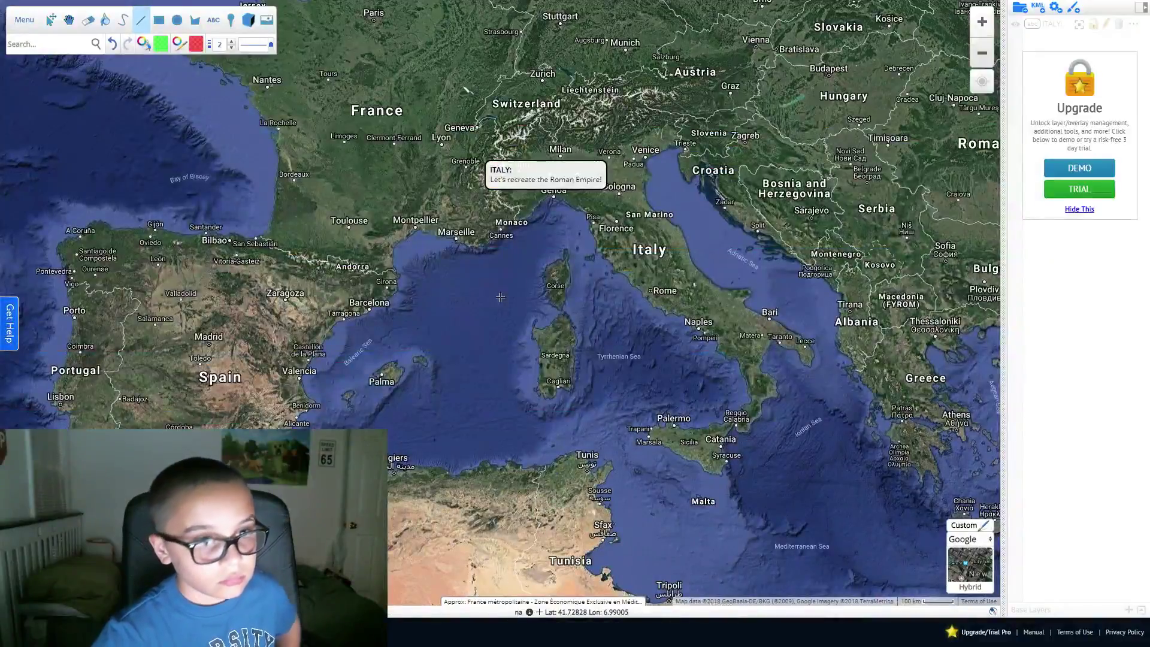
Apply the dark Invert custom map style, keeping Political labels on
scroll(296, 287, "down", 3)
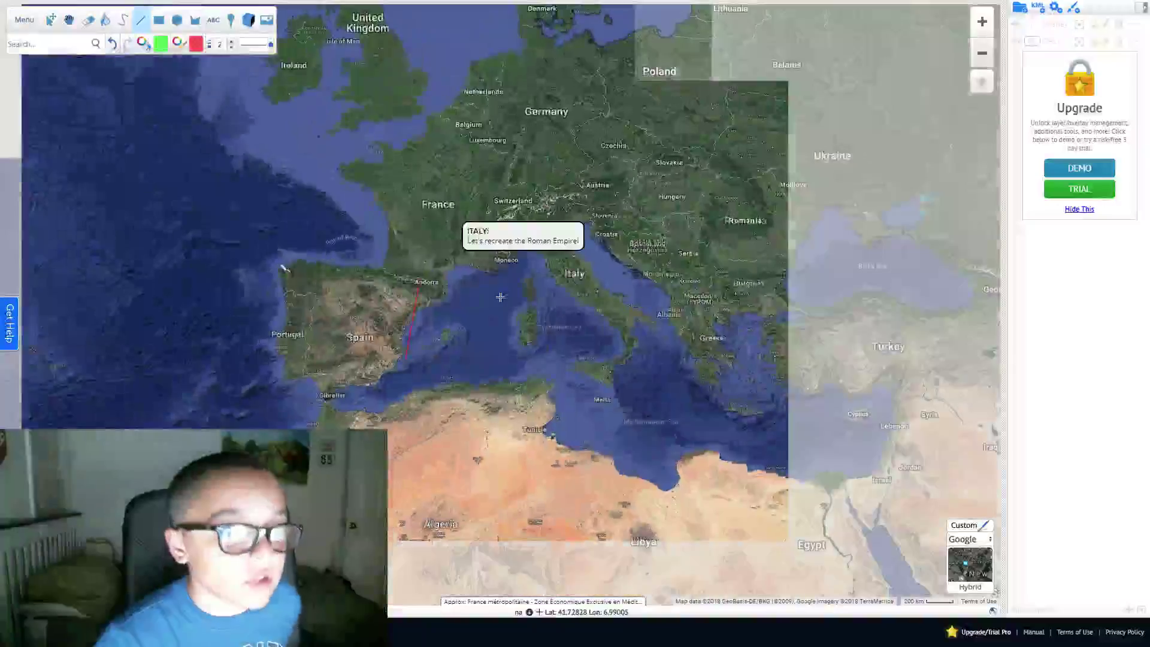
scroll(296, 287, "up", 2)
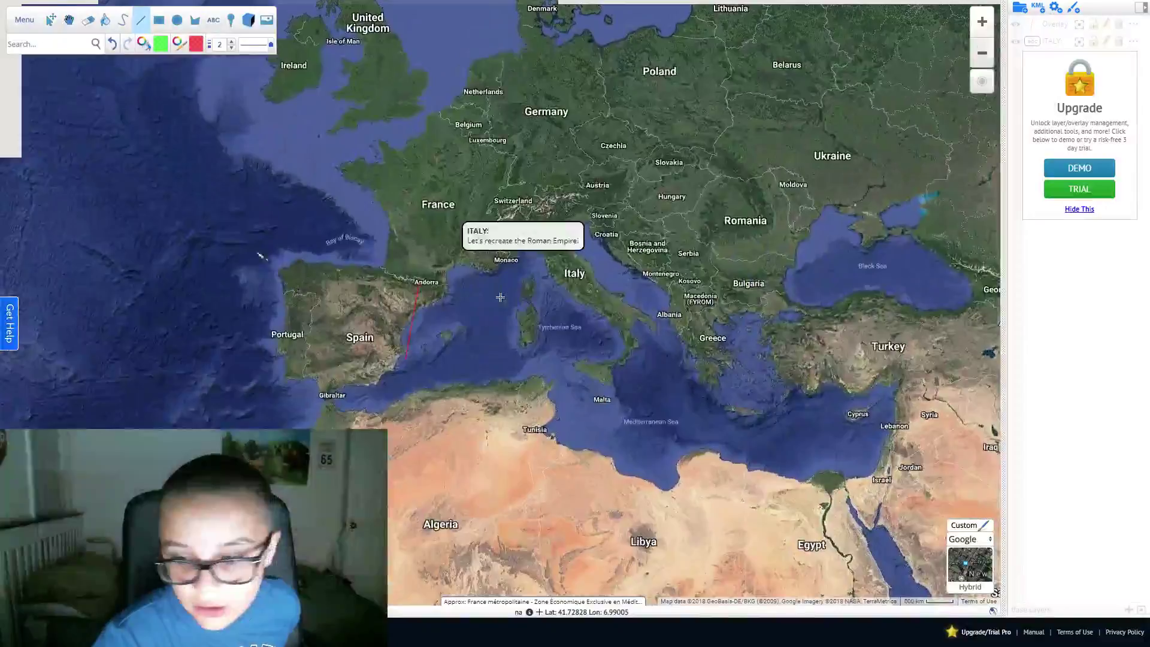
left_click(984, 527)
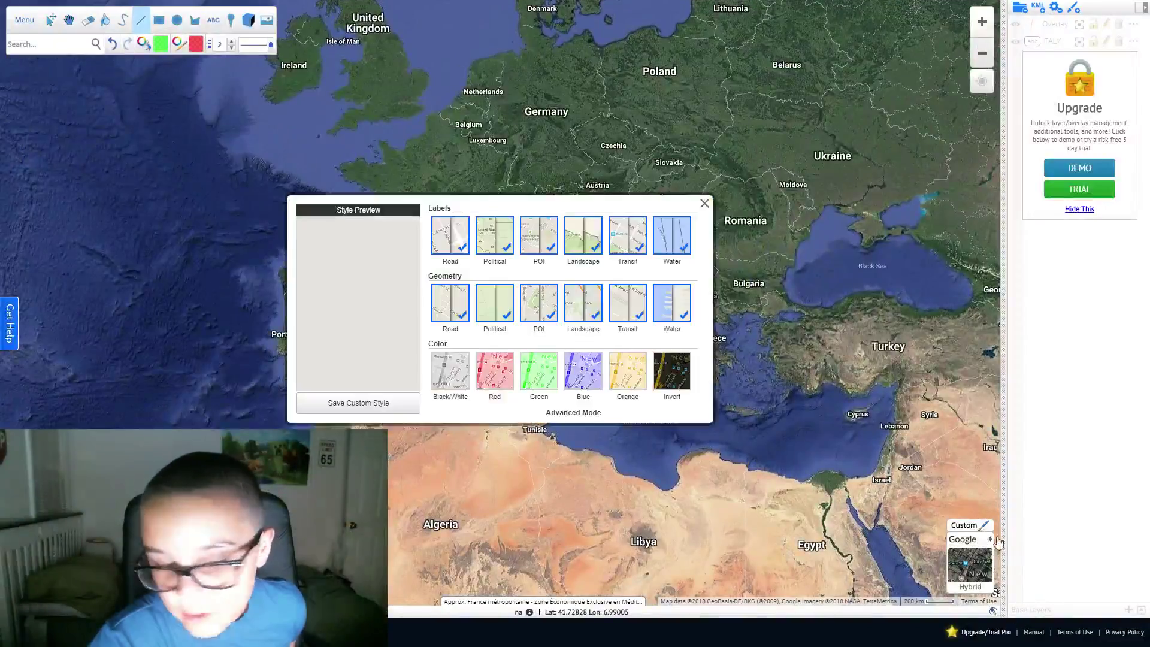
left_click(510, 251)
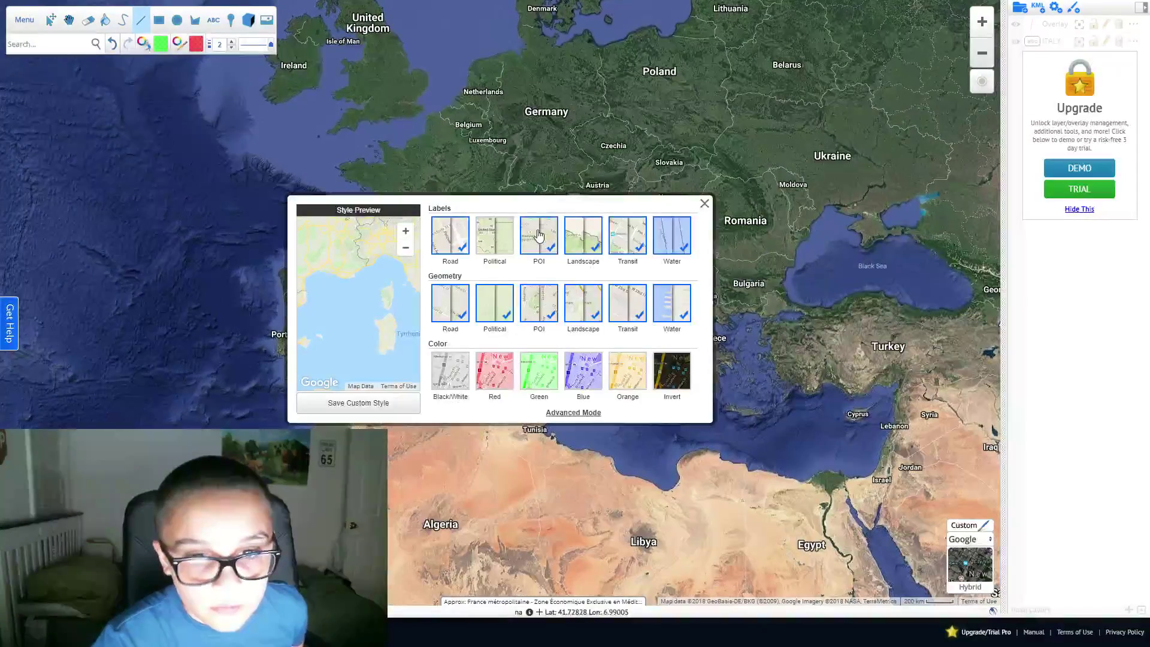
left_click(497, 238)
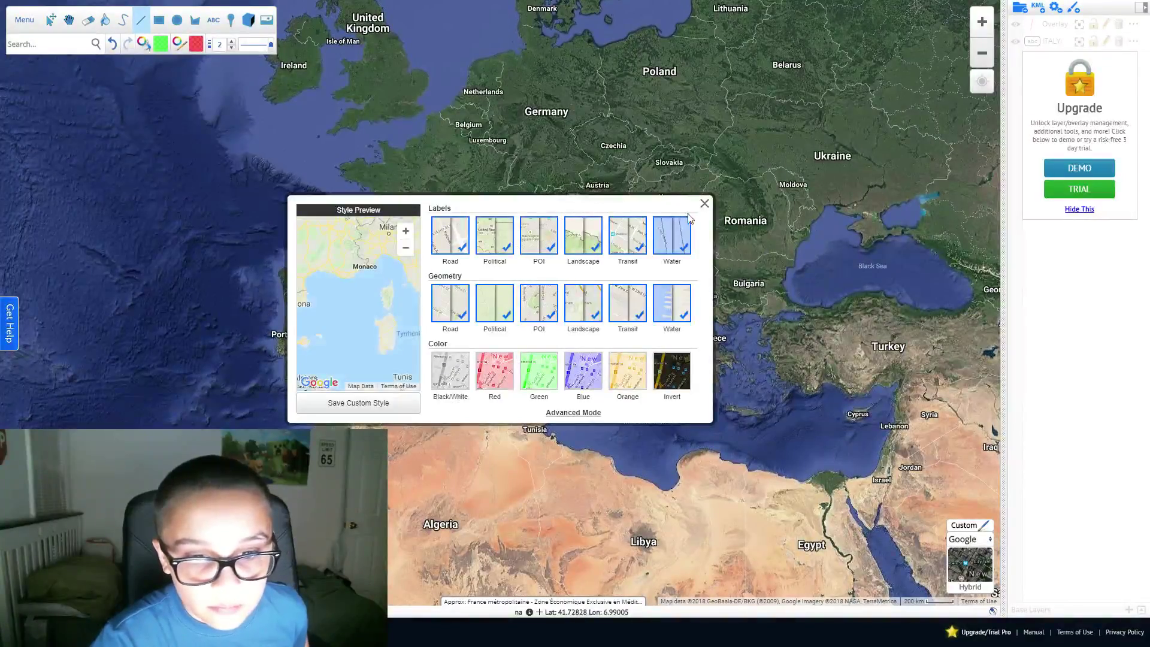
left_click(501, 370)
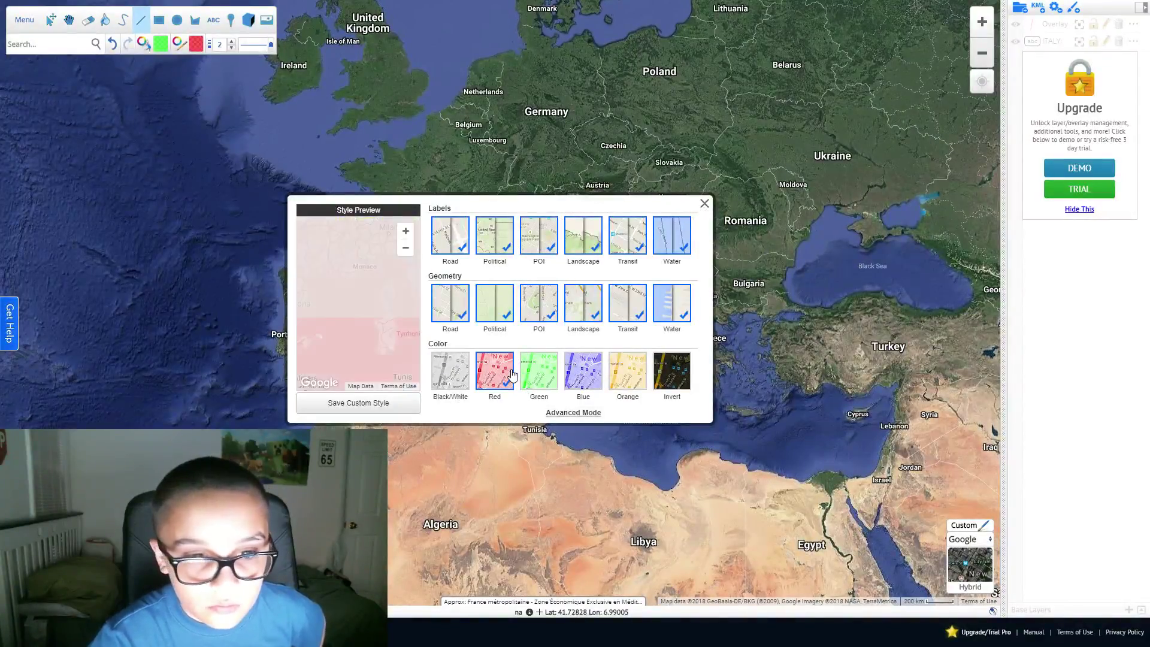
left_click(505, 368)
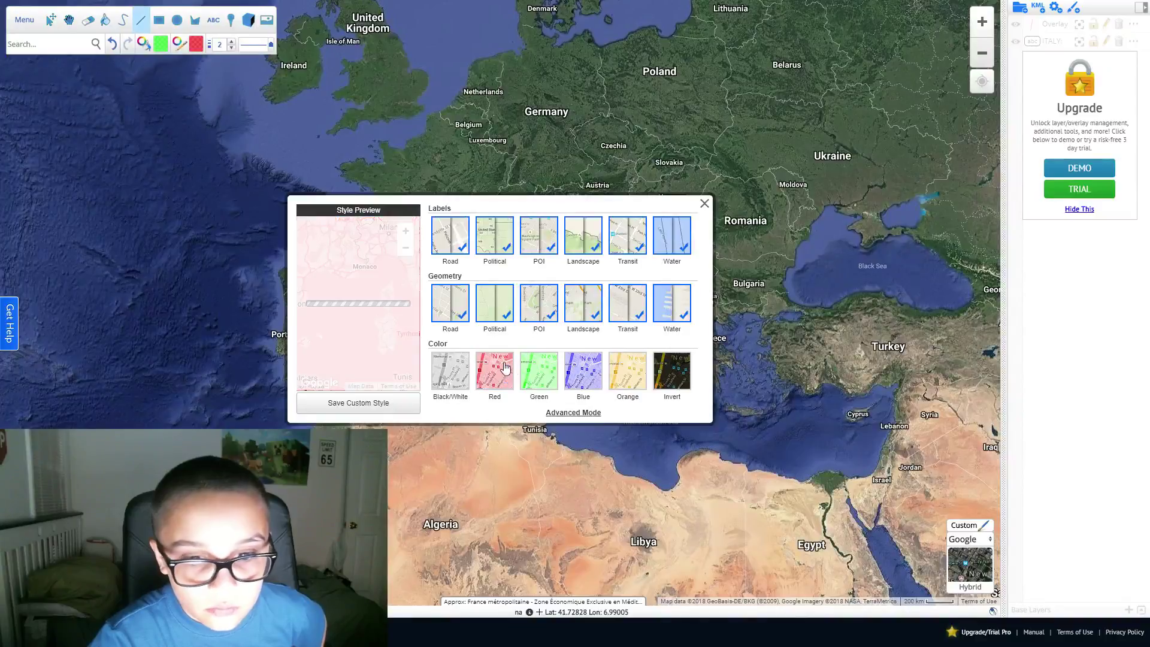
left_click(671, 376)
left_click(392, 407)
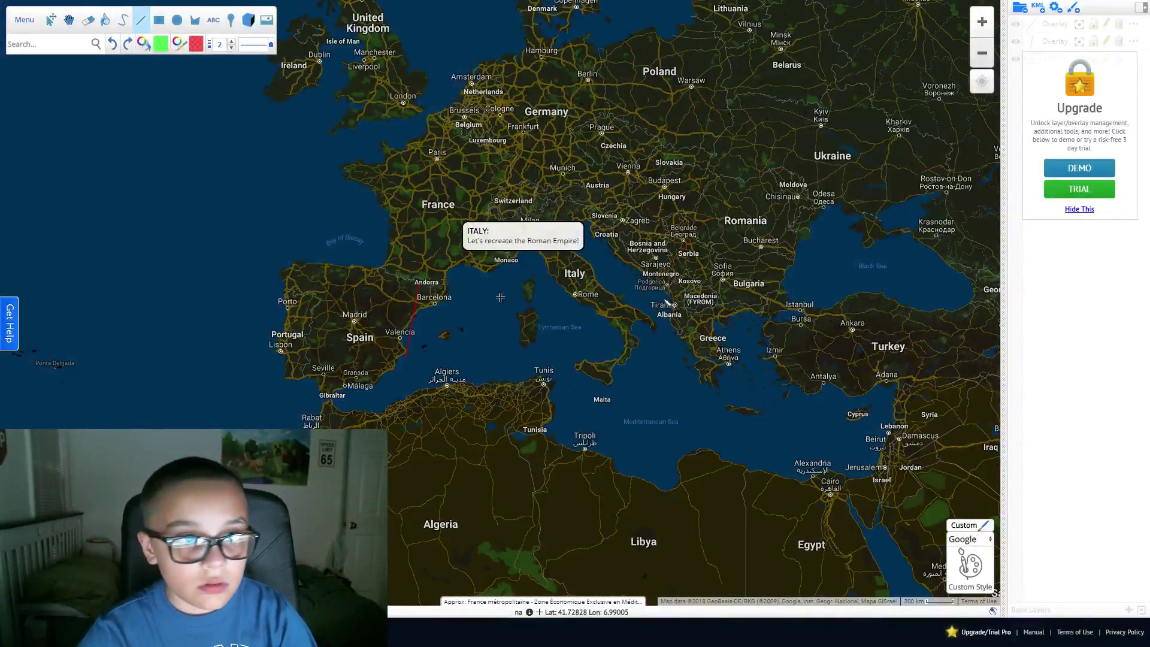
Undo the stray red line and draw a green rectangle across Europe and the Mediterranean
key("alt+Tab")
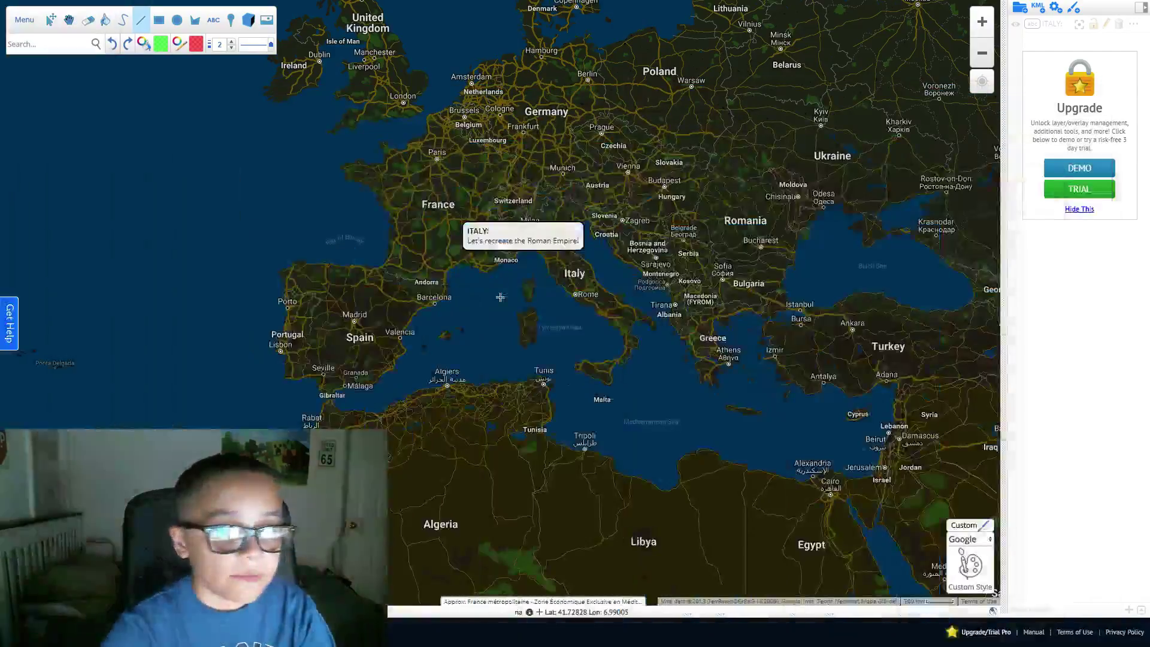
key("ctrl+z")
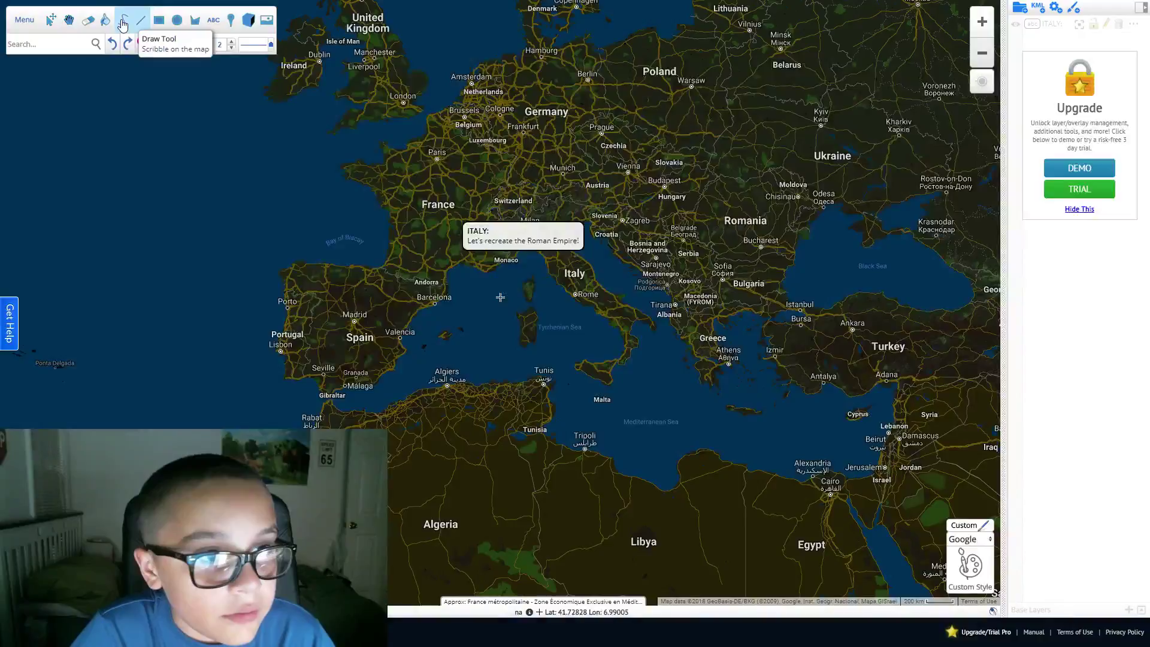
left_click(157, 22)
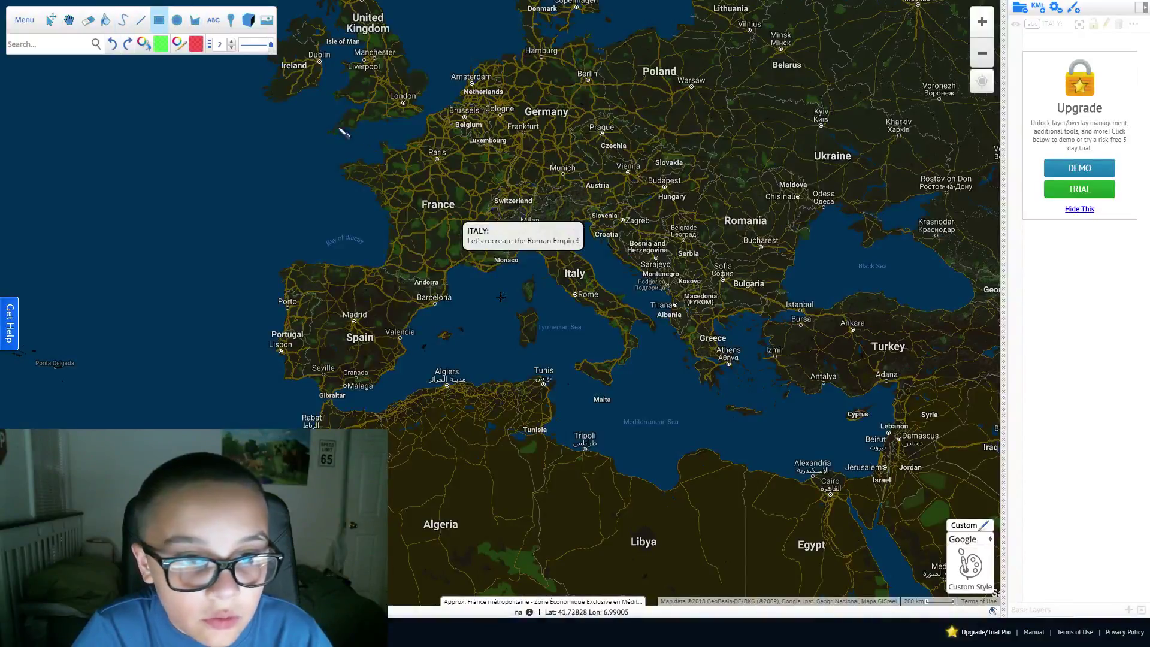
mouse_move(274, 115)
left_mouse_down()
mouse_move(972, 406)
mouse_move(826, 532)
mouse_move(21, 429)
mouse_move(1032, 579)
left_mouse_up()
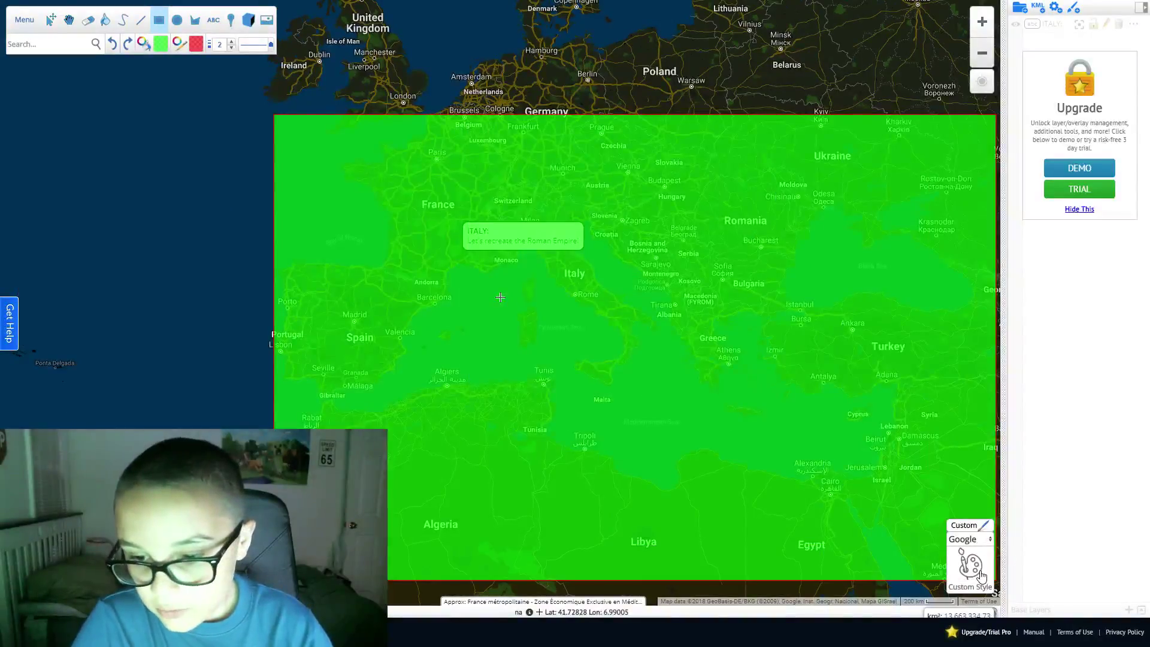
left_click_drag(980, 566, 978, 561)
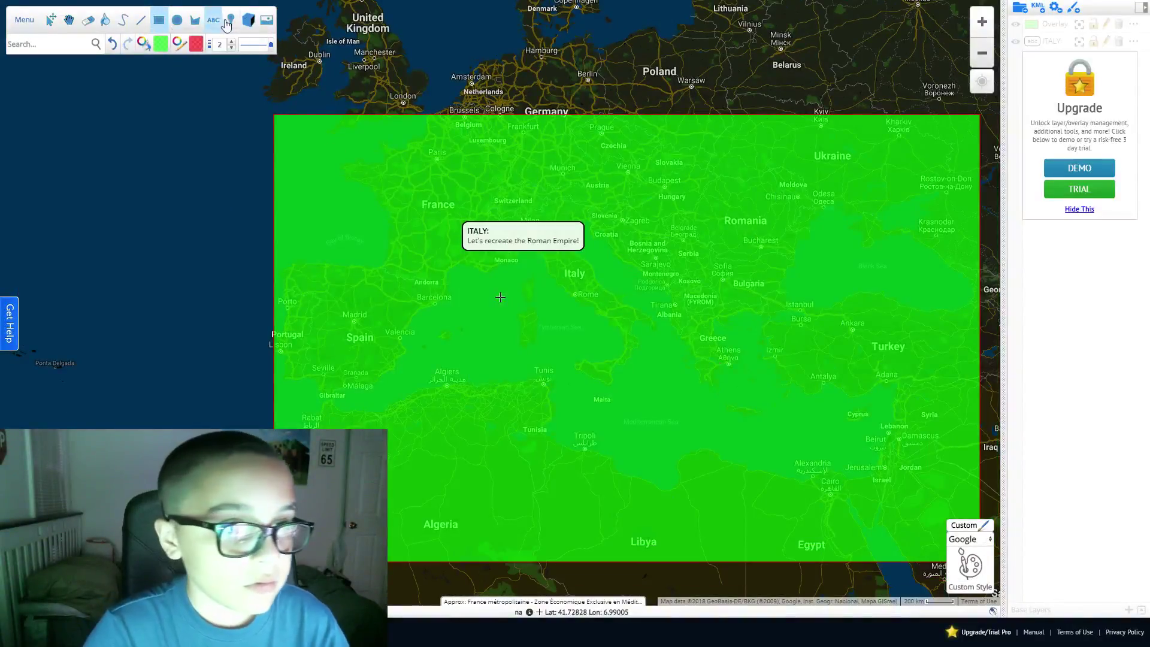
Add a 'Nova Roma' text label near Barcelona
left_click(467, 304)
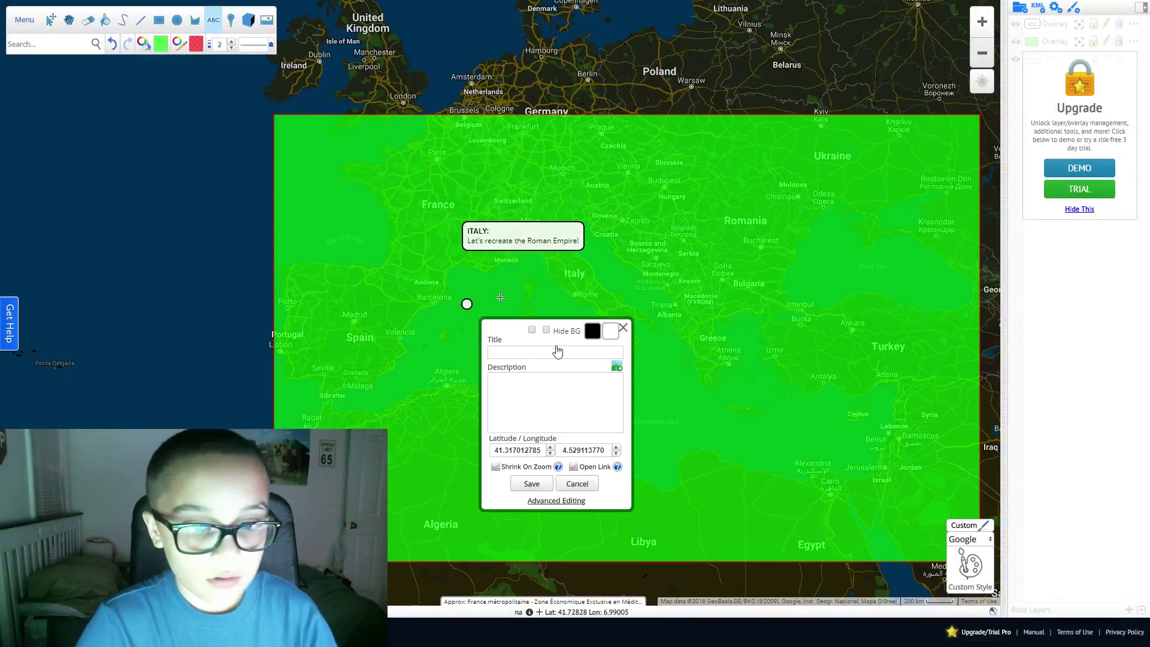
left_click(520, 353)
type("Nova ")
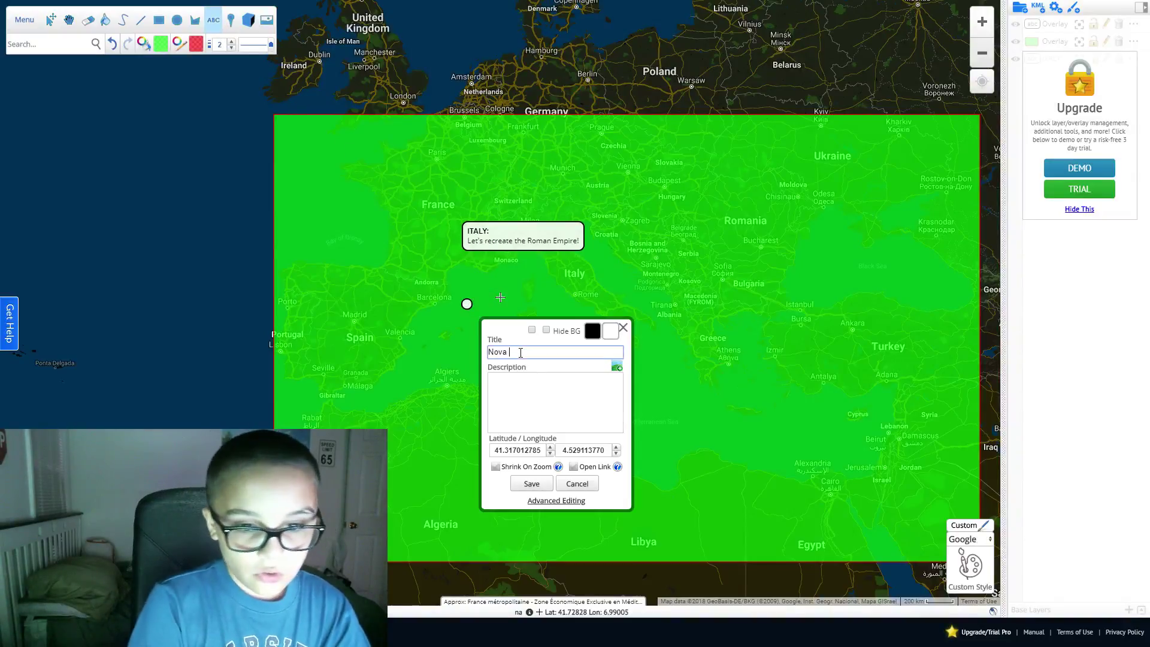
type("Roma")
left_click(531, 483)
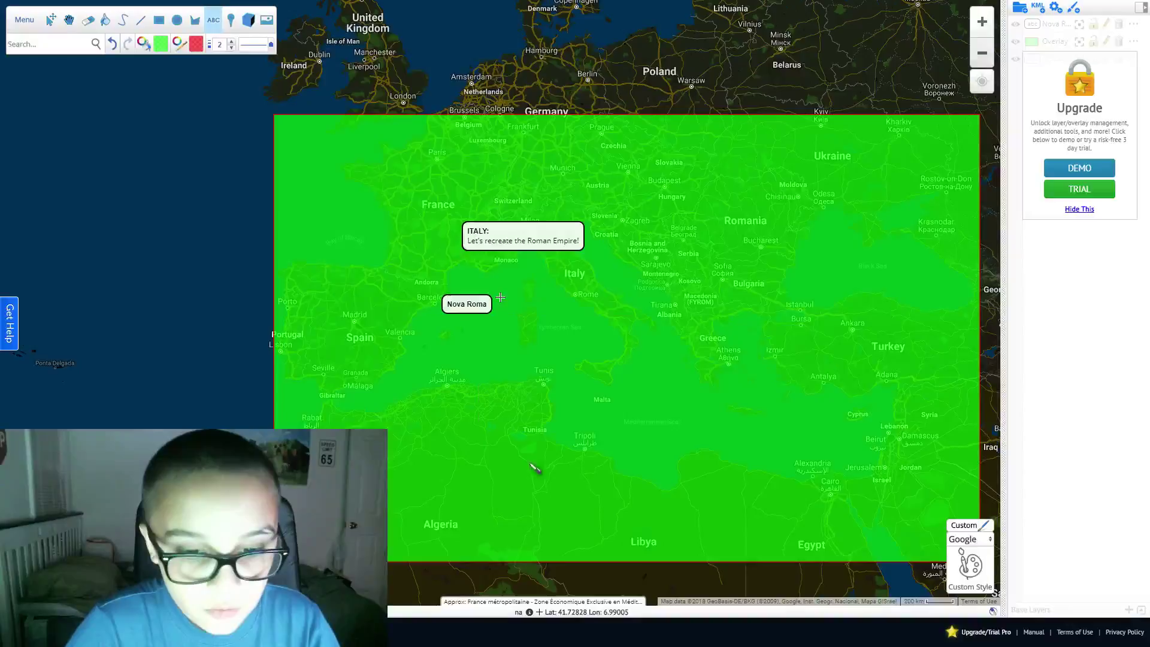
Nudge the green rectangle into place and zoom toward the eastern Mediterranean
left_click(680, 264)
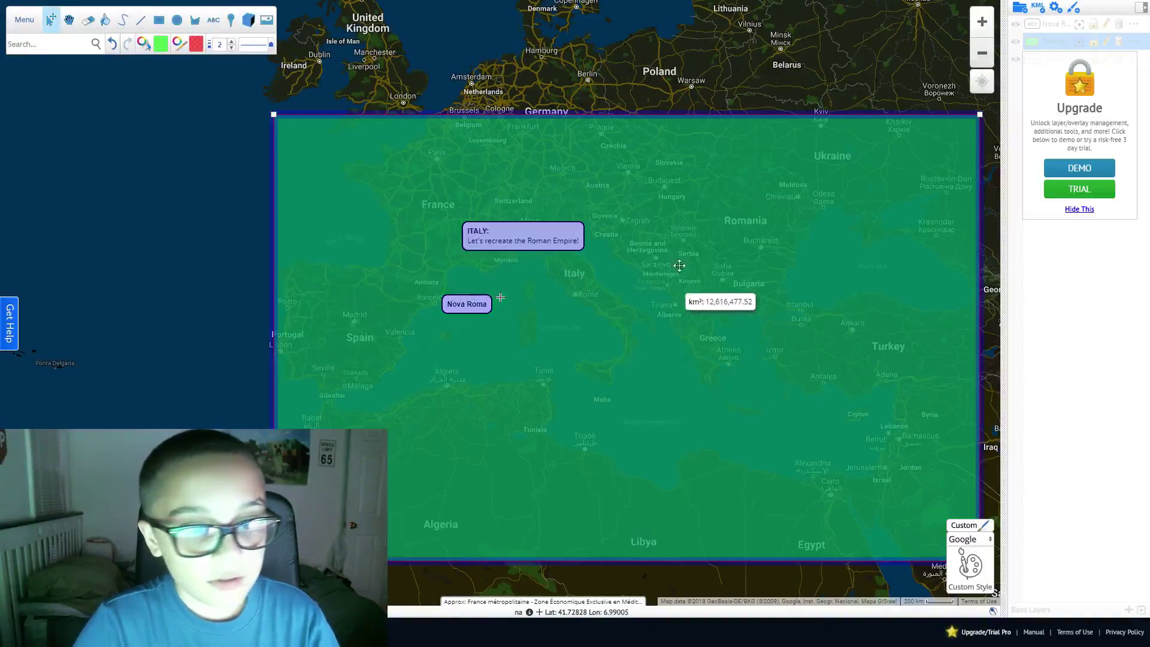
right_click(724, 270)
left_click(226, 226)
left_click_drag(359, 324, 271, 232)
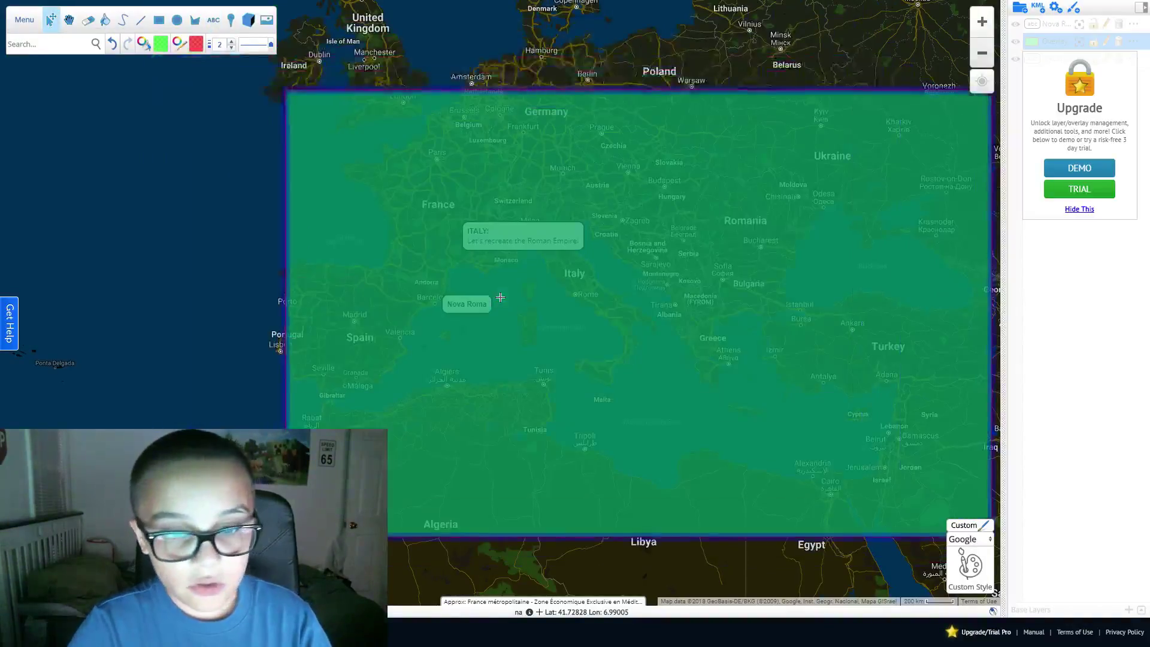
left_click_drag(191, 145, 241, 213)
left_click_drag(993, 419, 787, 286)
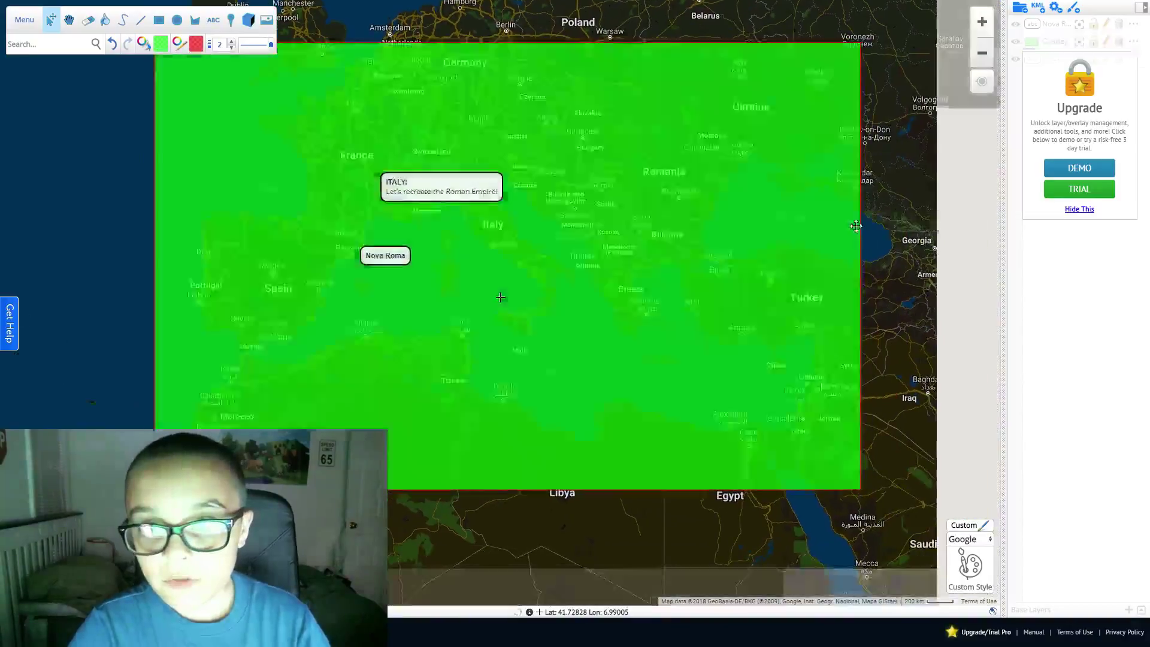
key("plus")
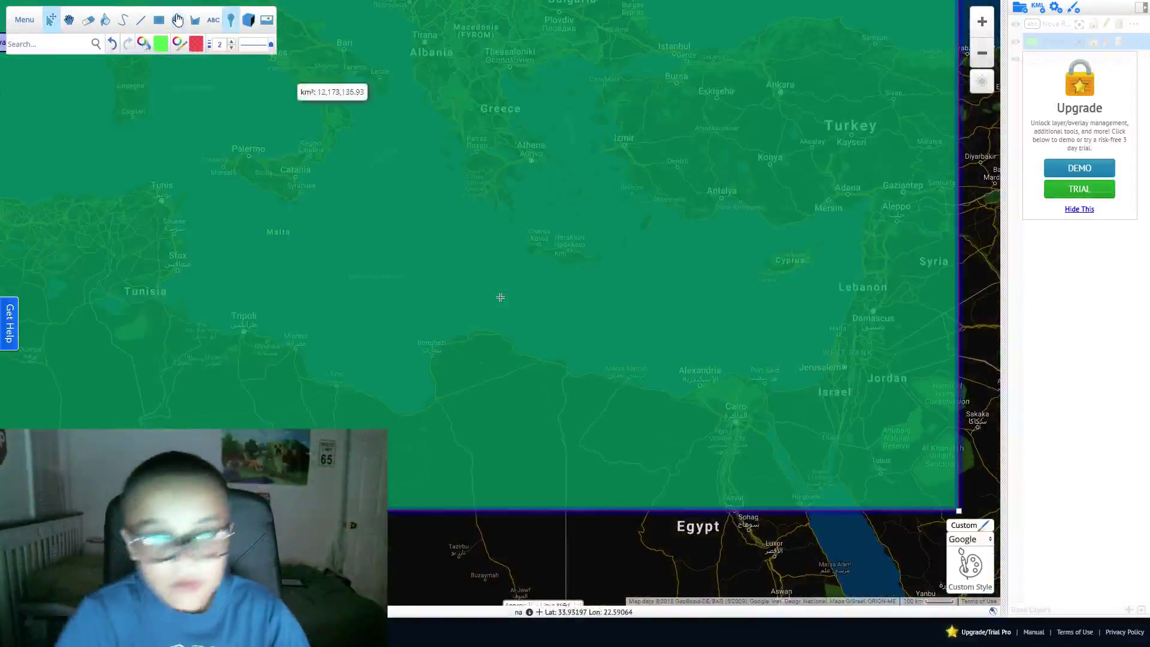
Add an 'ISRAEL:' text note reading 'Let's rebel!' on Israel's coast
left_click(213, 21)
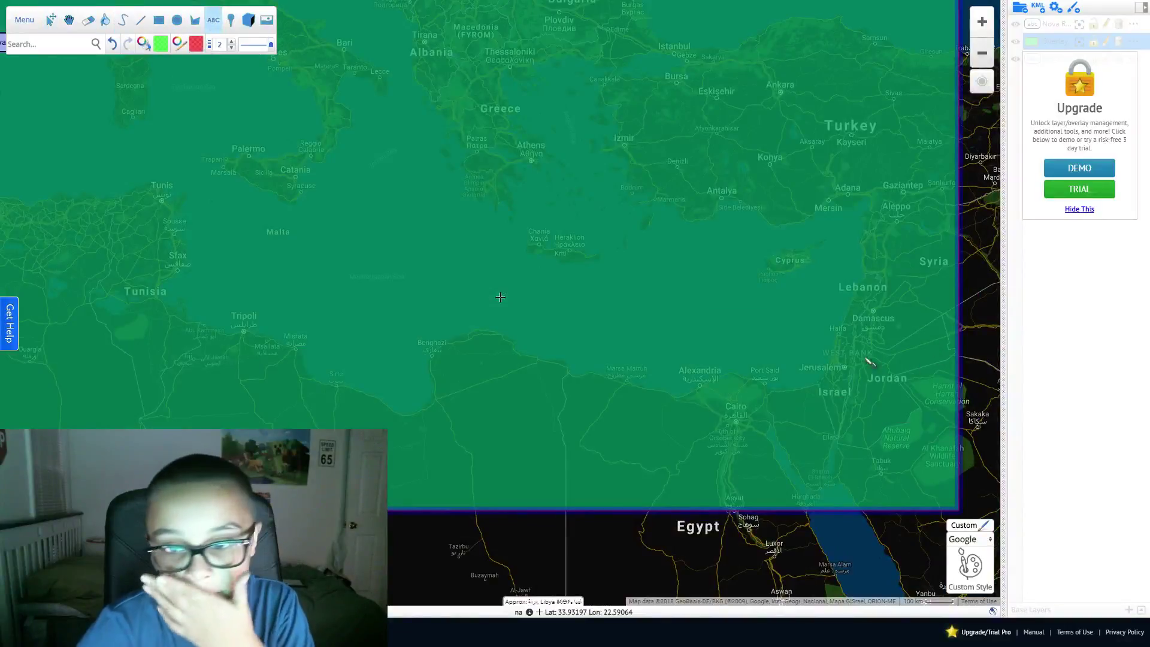
left_click(817, 349)
type("ISRAEL")
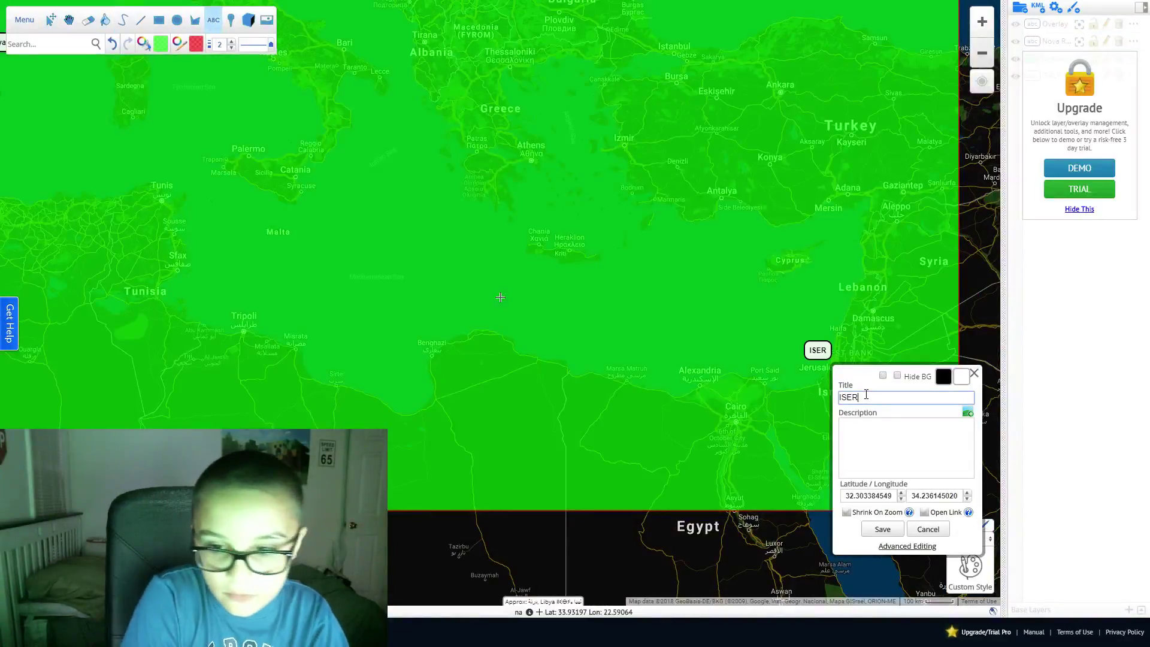
type(":")
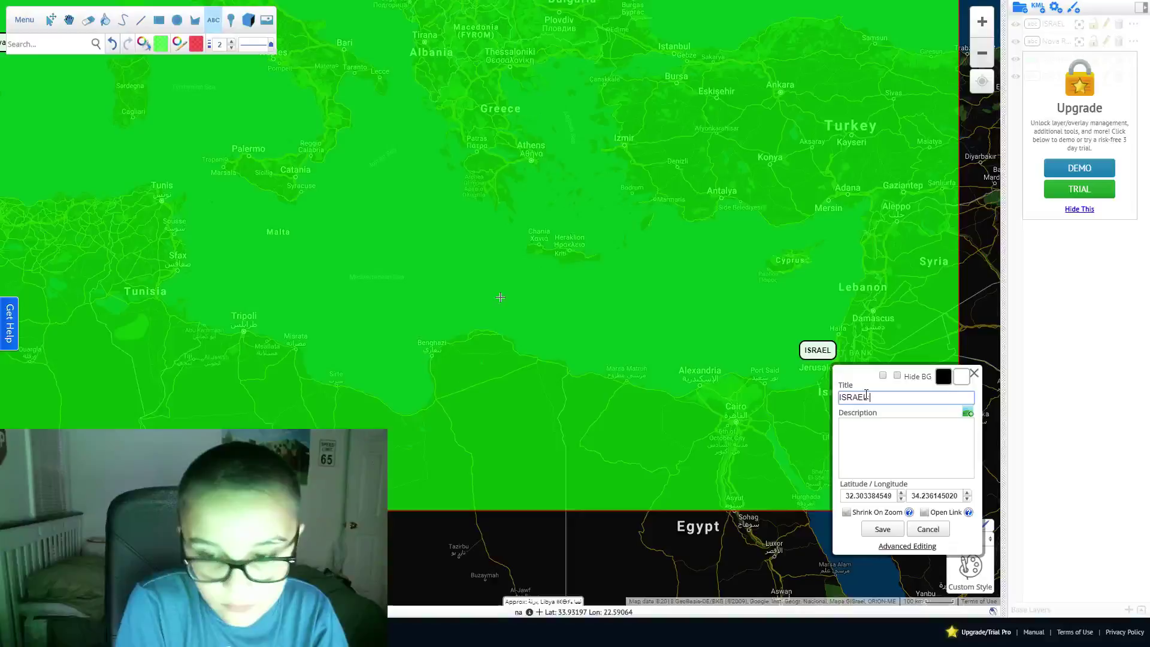
left_click(865, 421)
type("Le")
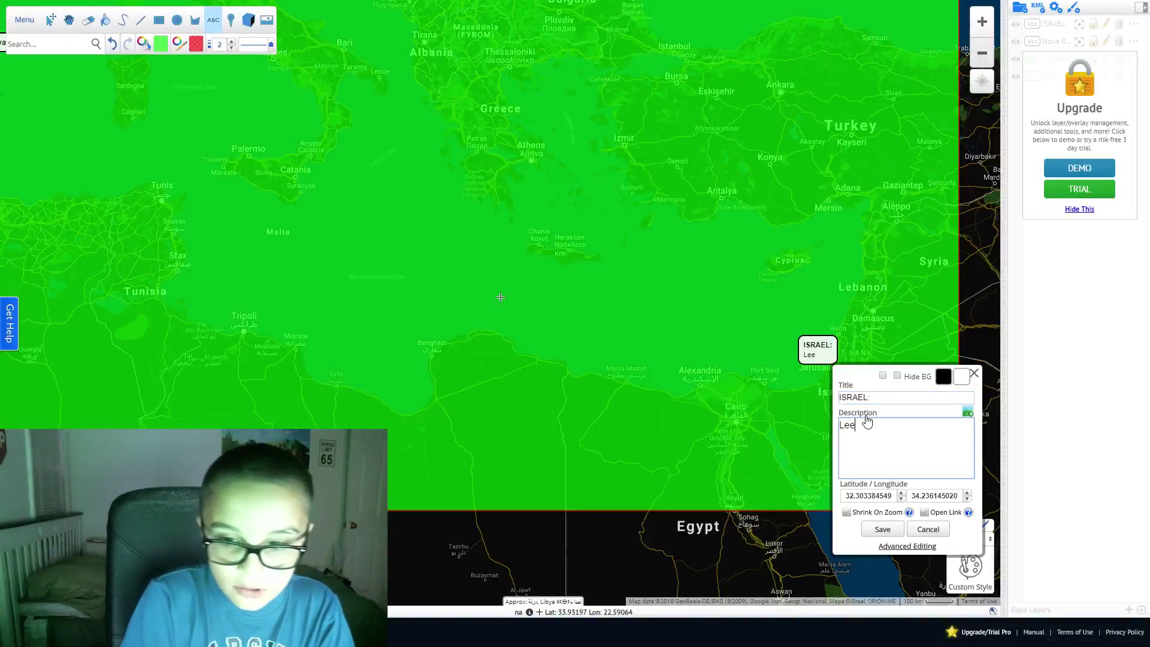
type("et's robel!")
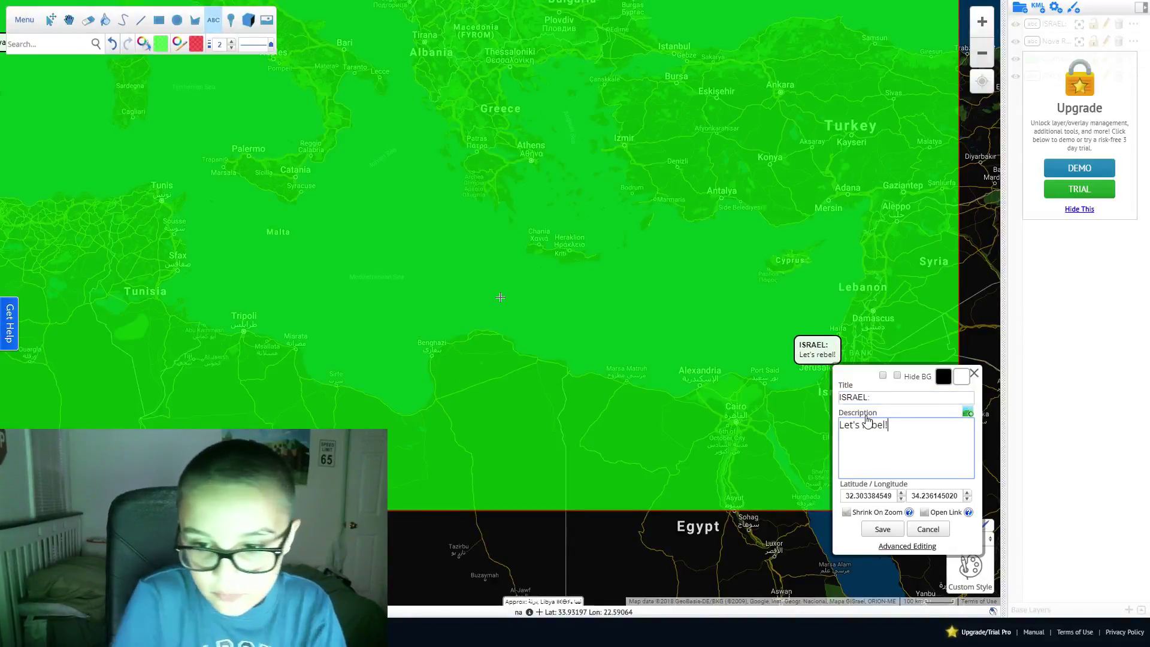
left_click(882, 528)
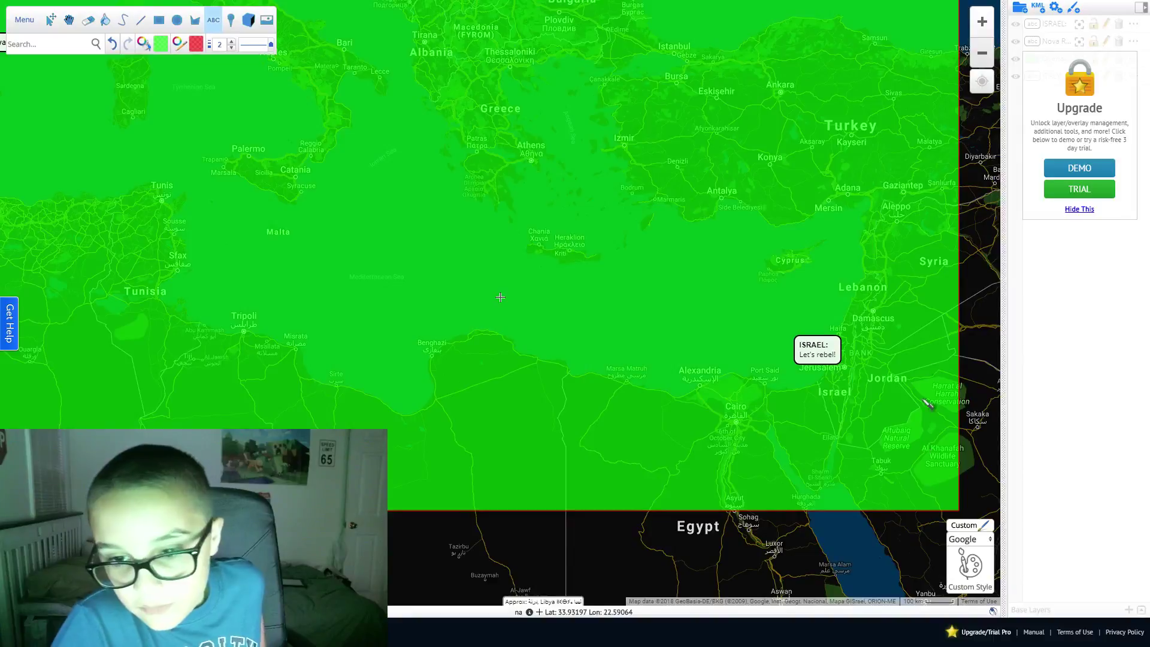
left_click(970, 304)
left_click(984, 327)
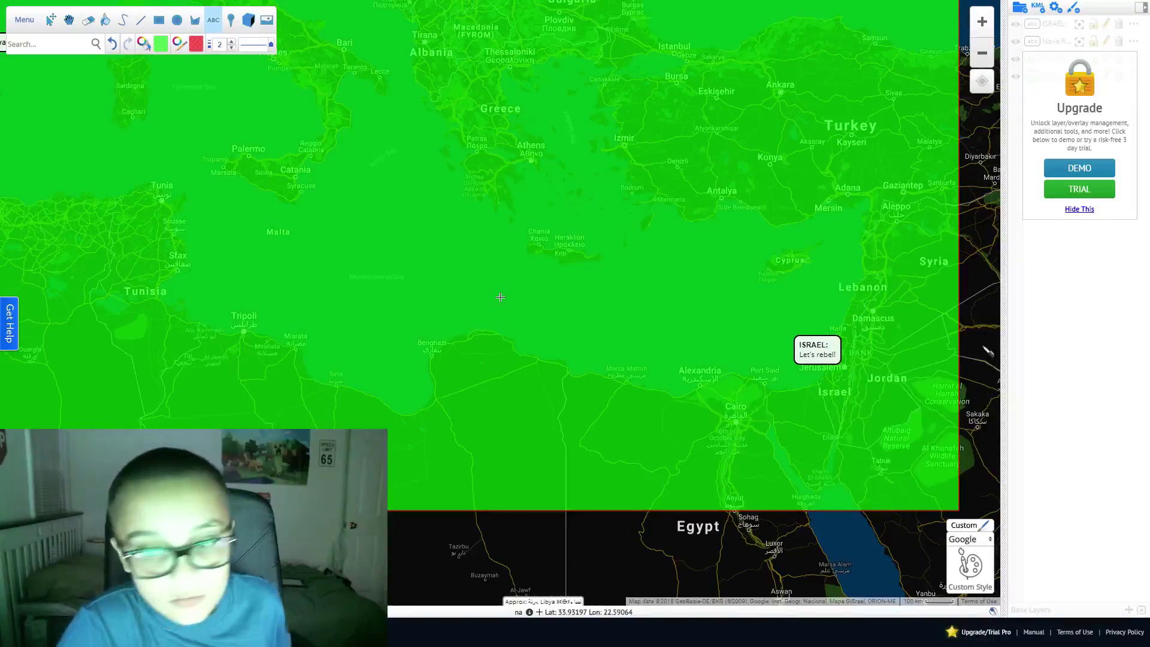
left_click(58, 16)
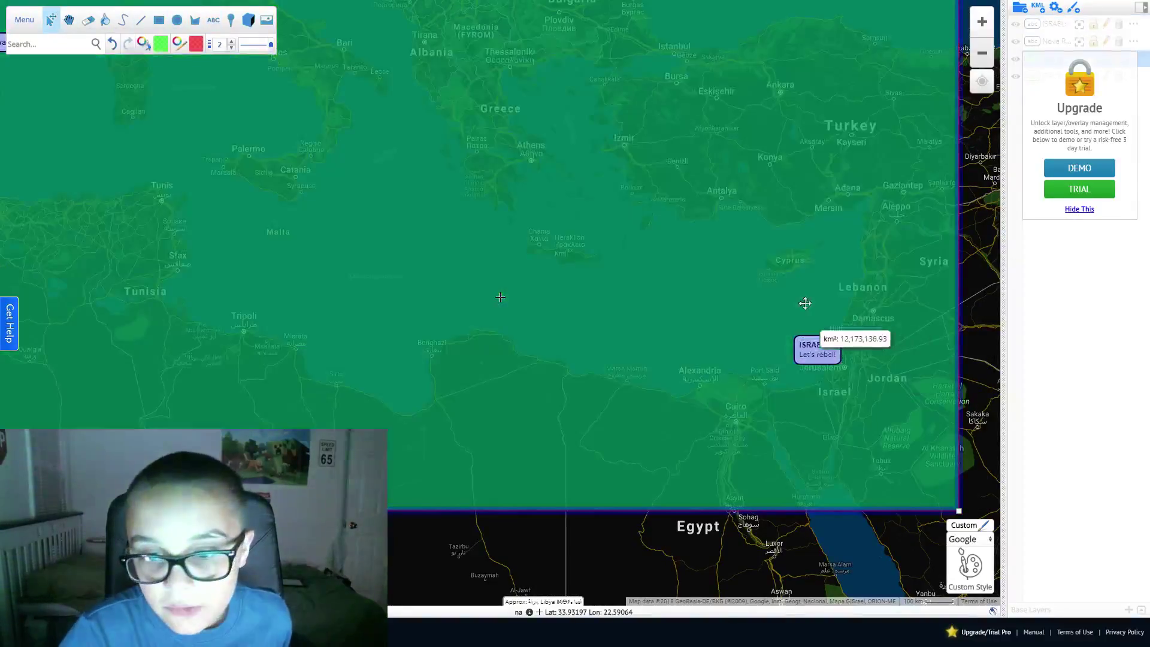
Stretch the green rectangle's lower edge further down
left_click(120, 22)
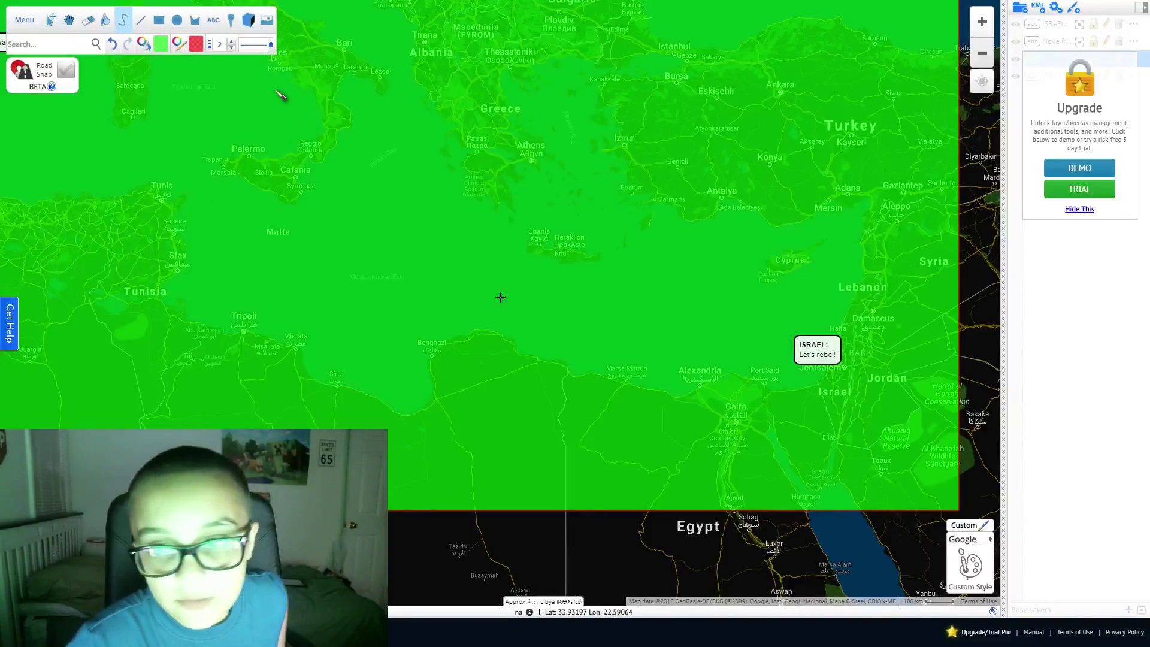
left_click(143, 21)
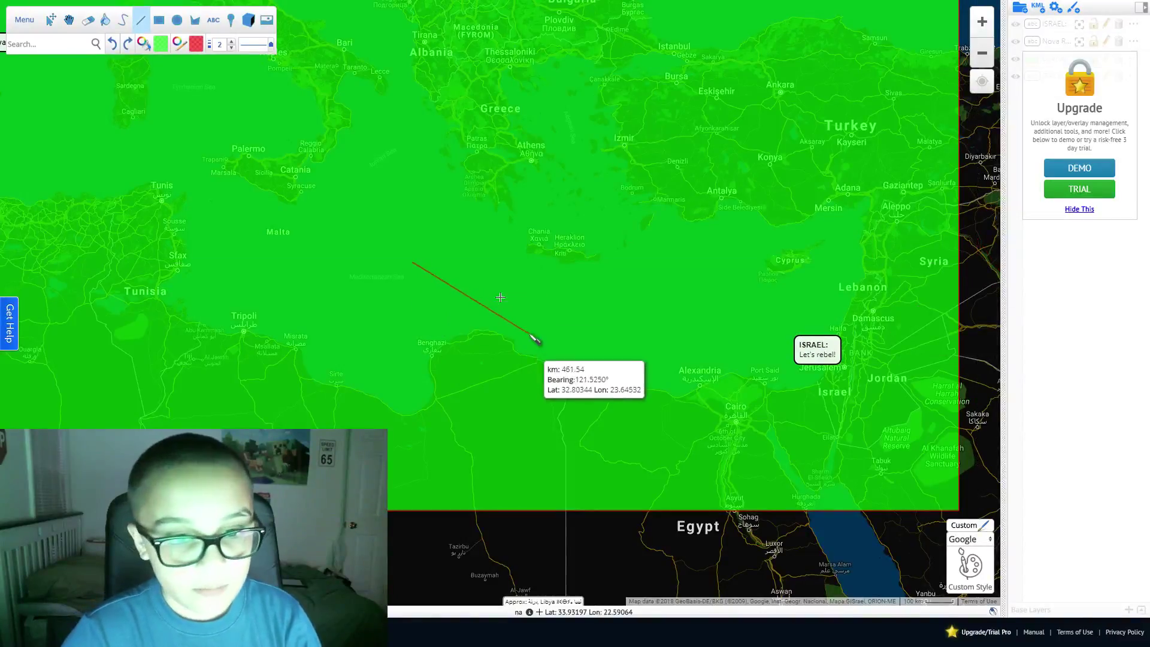
left_click(51, 20)
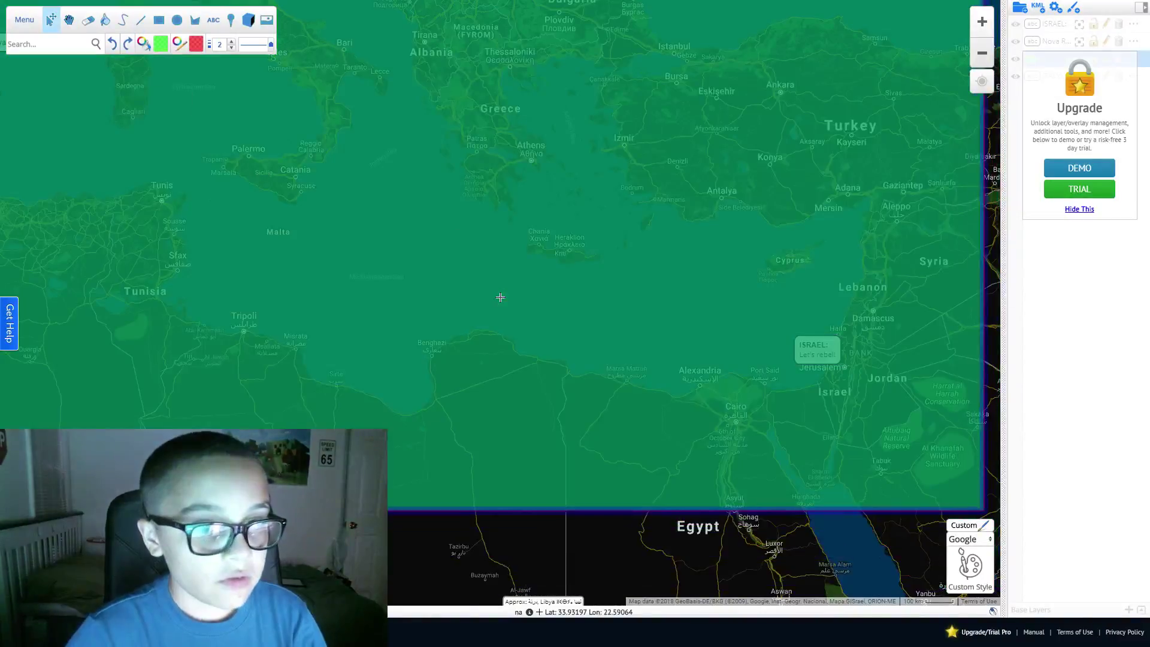
left_click_drag(418, 497, 465, 560)
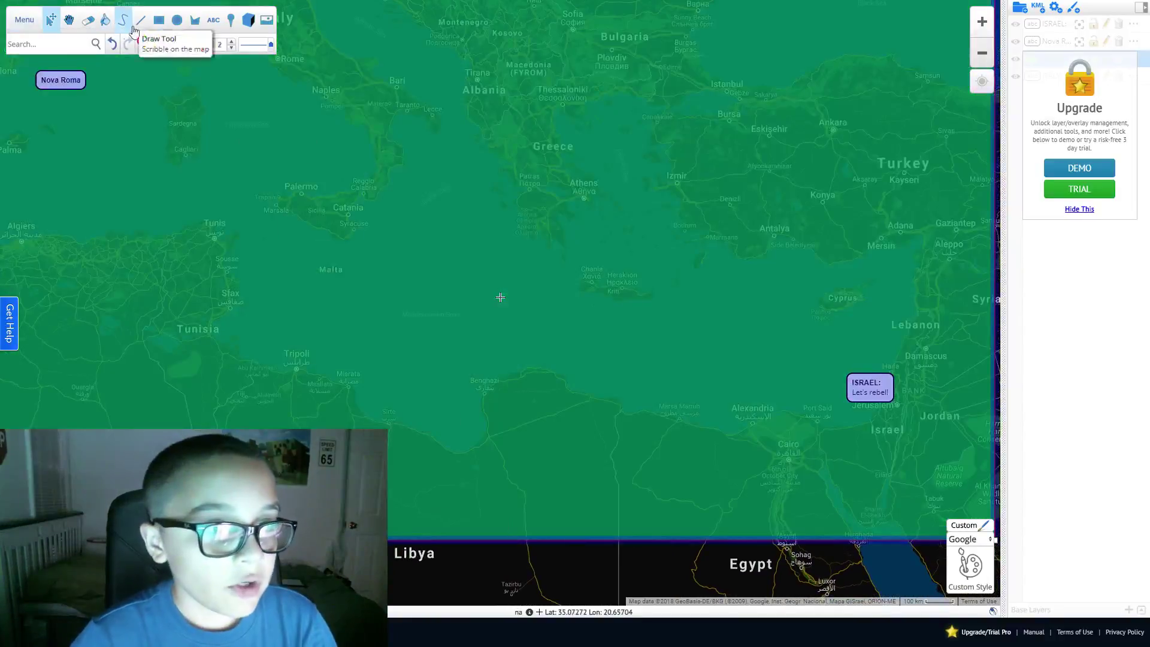
Draw a red straight line from the ISRAEL note to Rome, snapping its end onto Rome
left_click(140, 20)
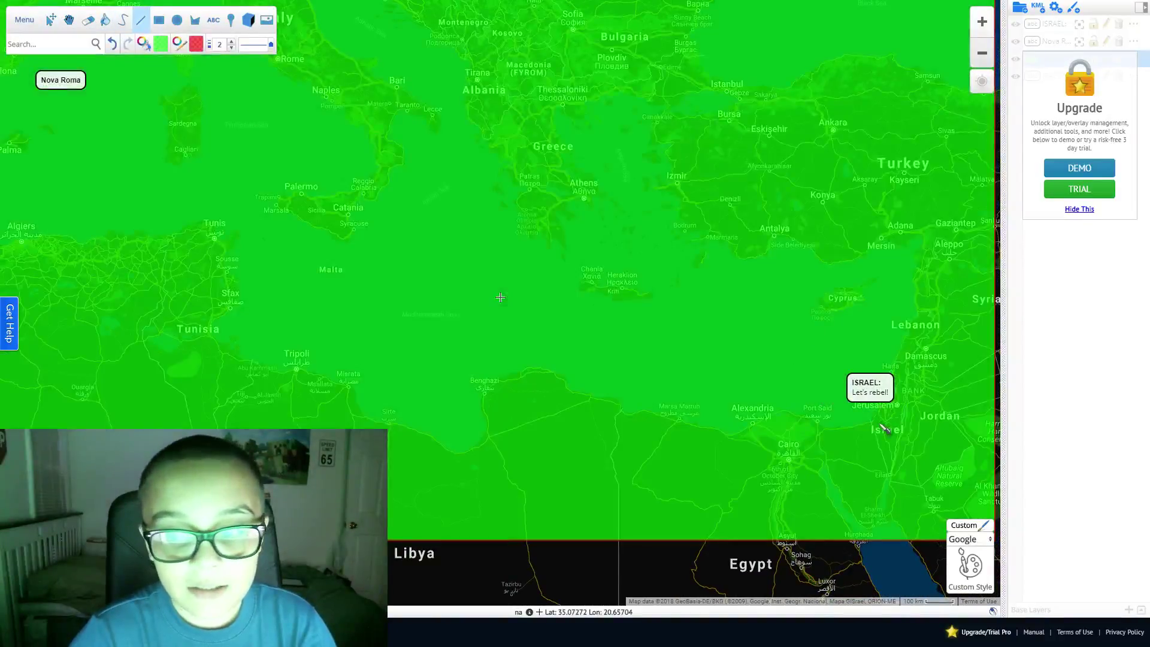
left_click(896, 405)
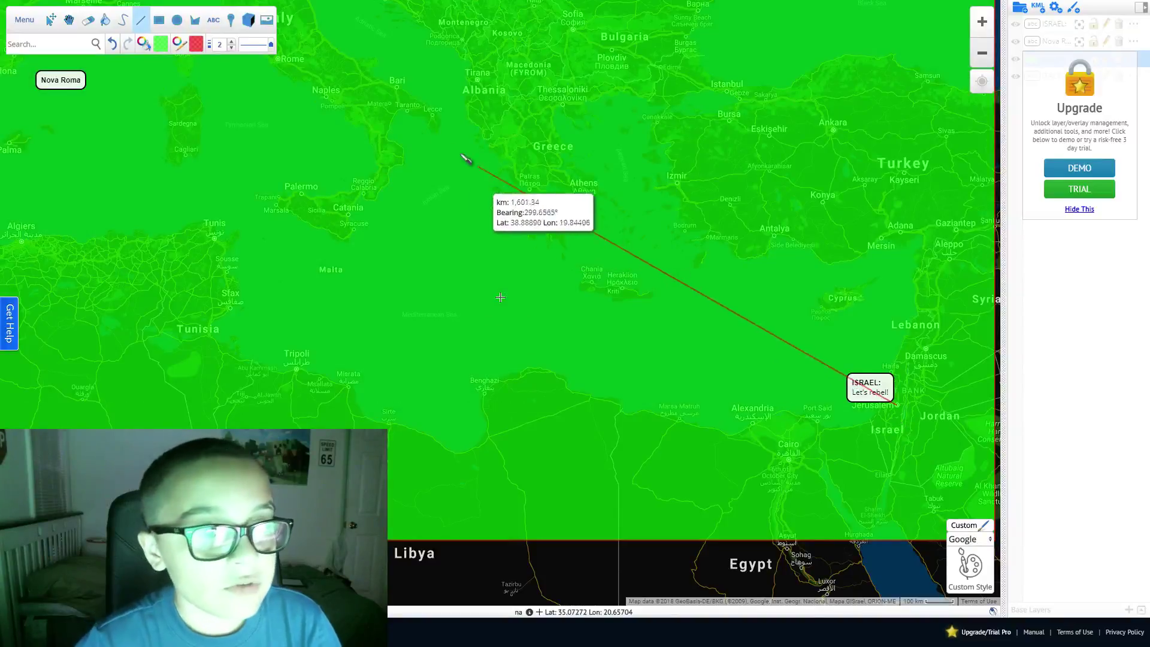
double_click(288, 68)
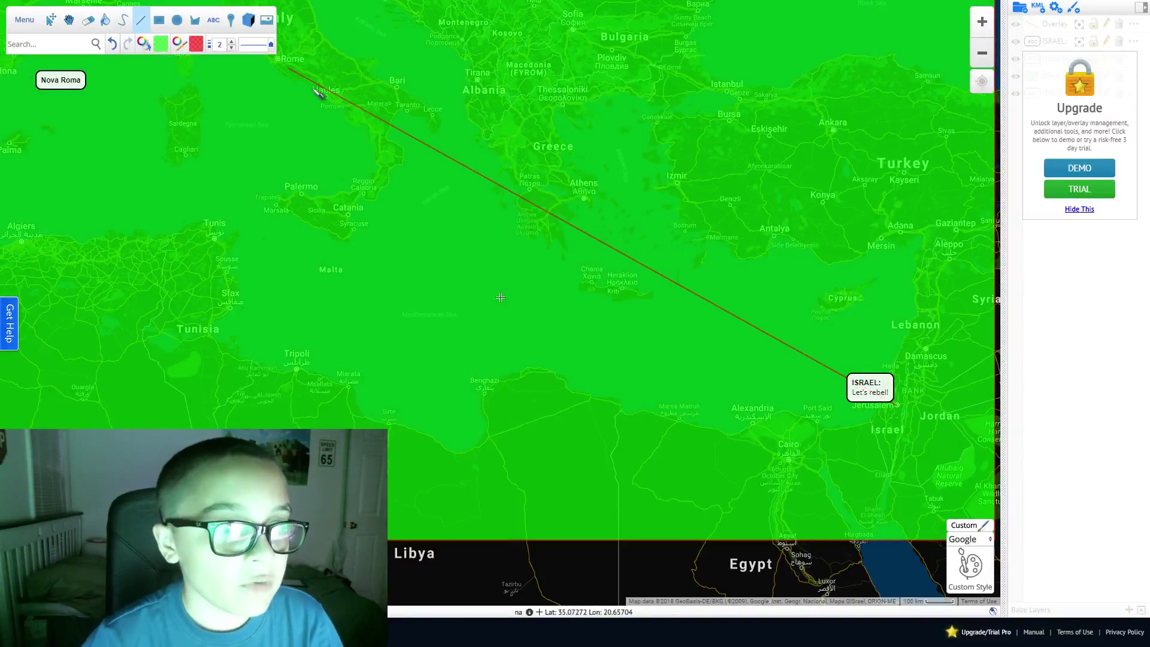
left_click_drag(288, 68, 275, 59)
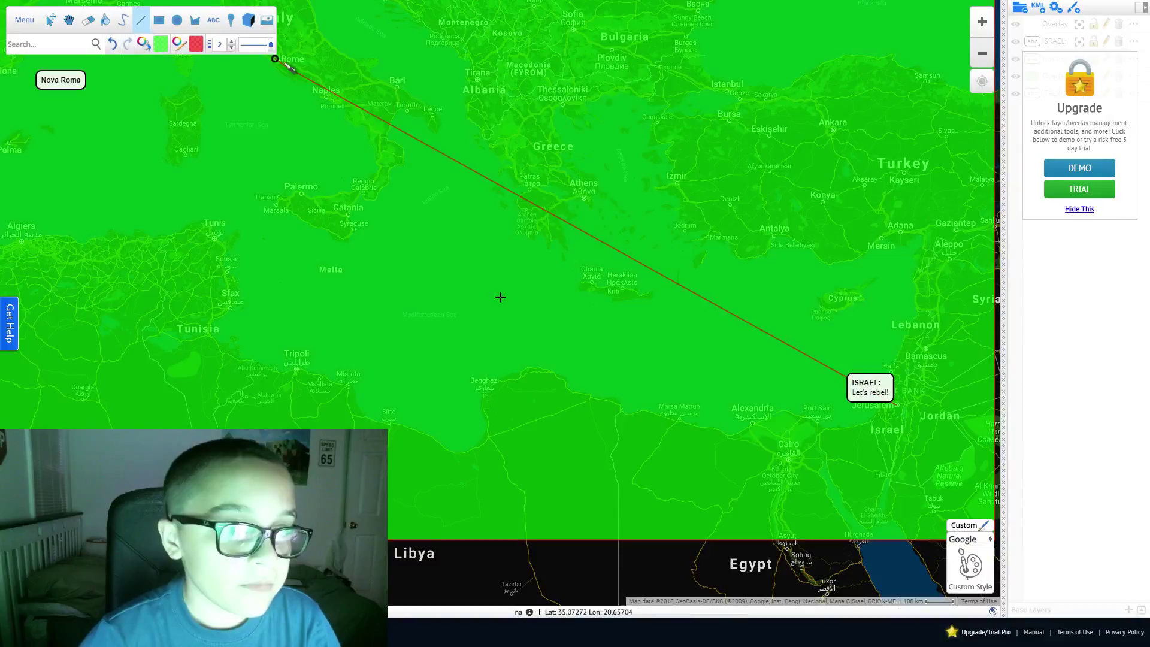
Drop a number-100 marker at Rome titled 'Isattack', described 'Israel rebels and bombed us.'
left_click(231, 20)
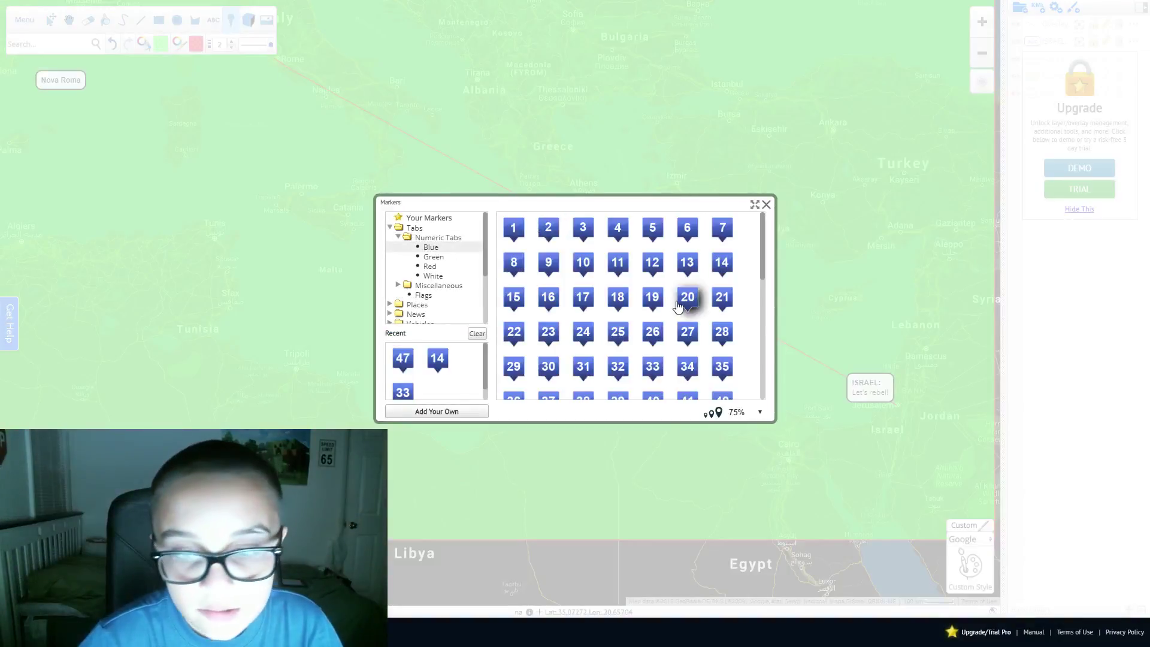
scroll(545, 377, "down", 5)
left_click(540, 384)
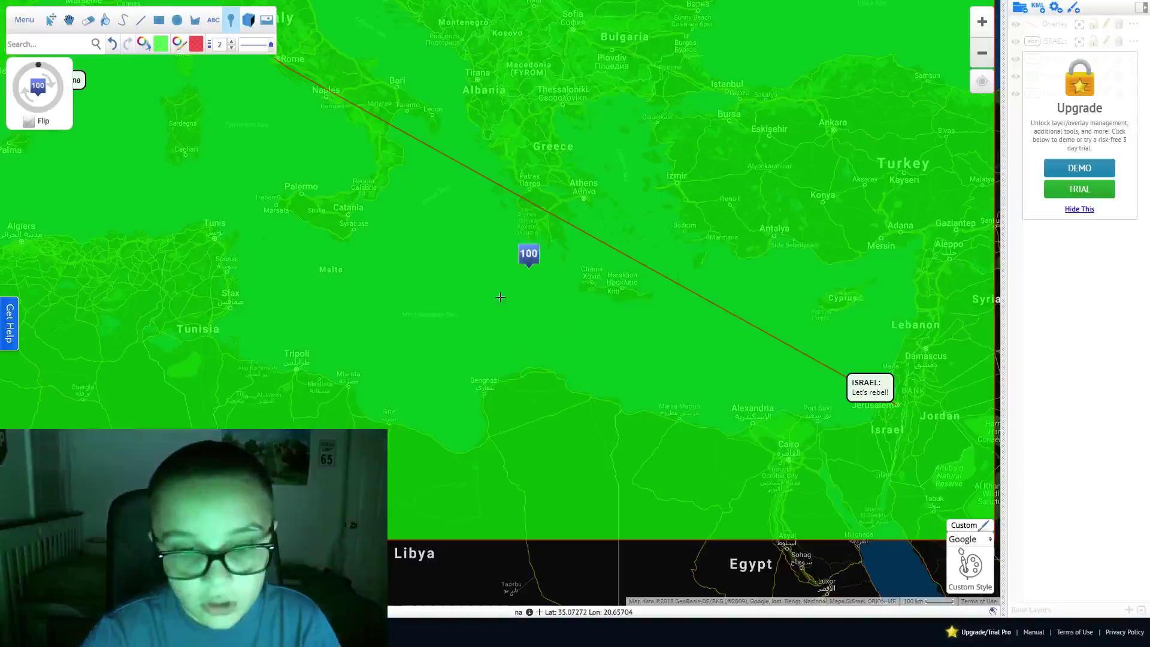
left_click(276, 64)
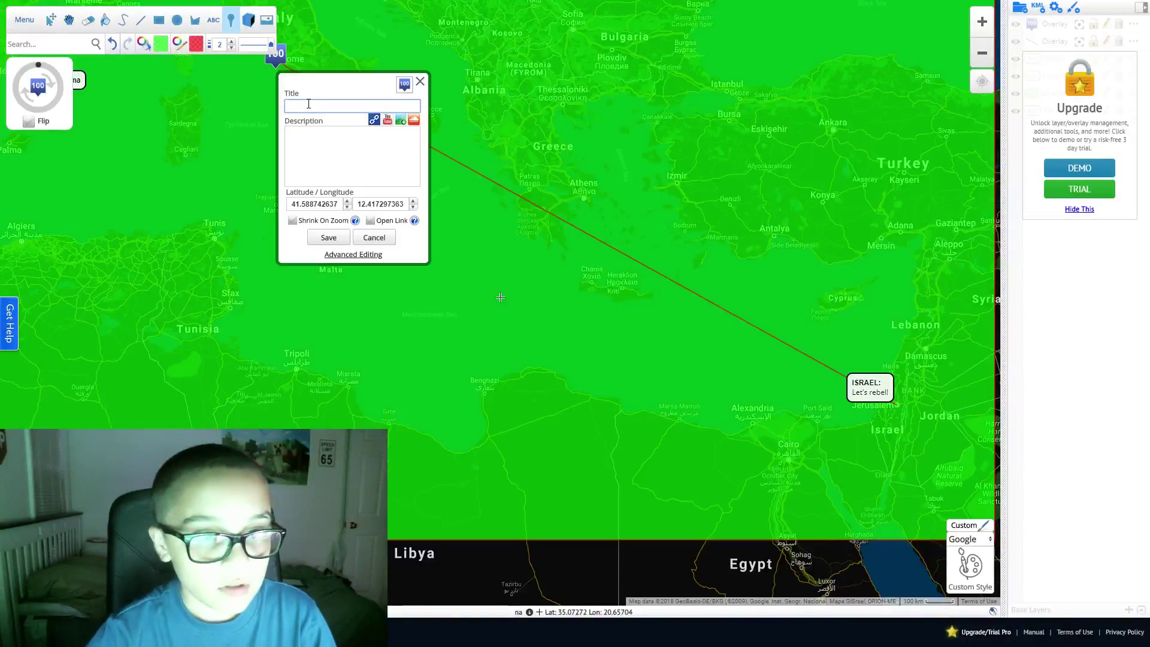
type("Isattack")
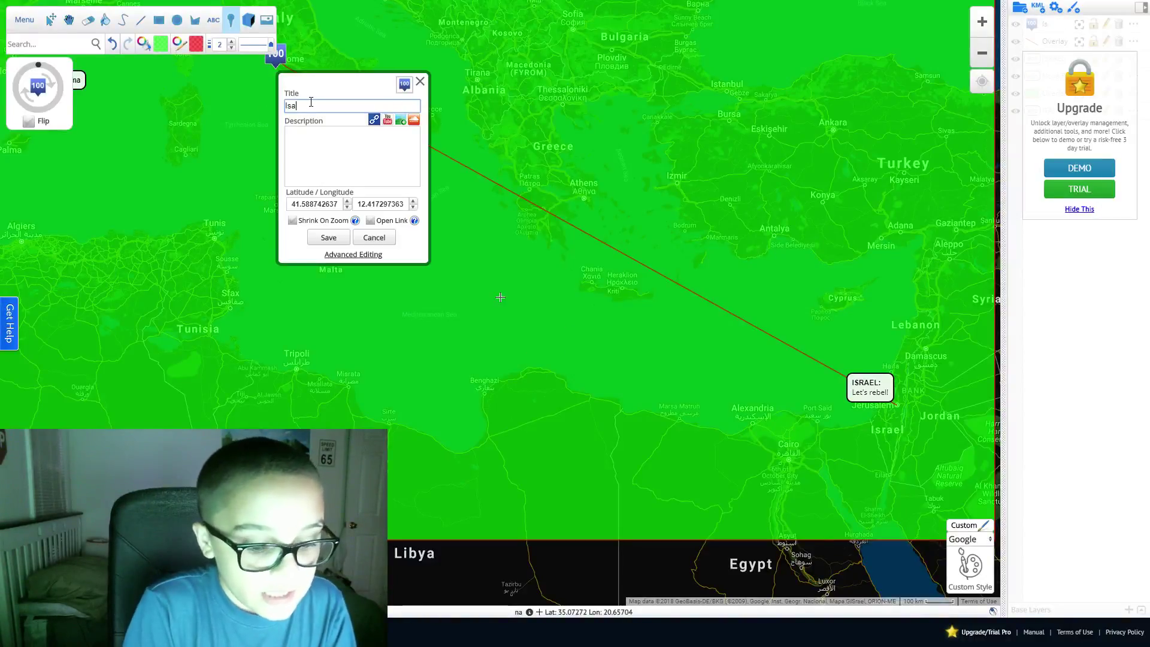
left_click(334, 165)
type("Isreal")
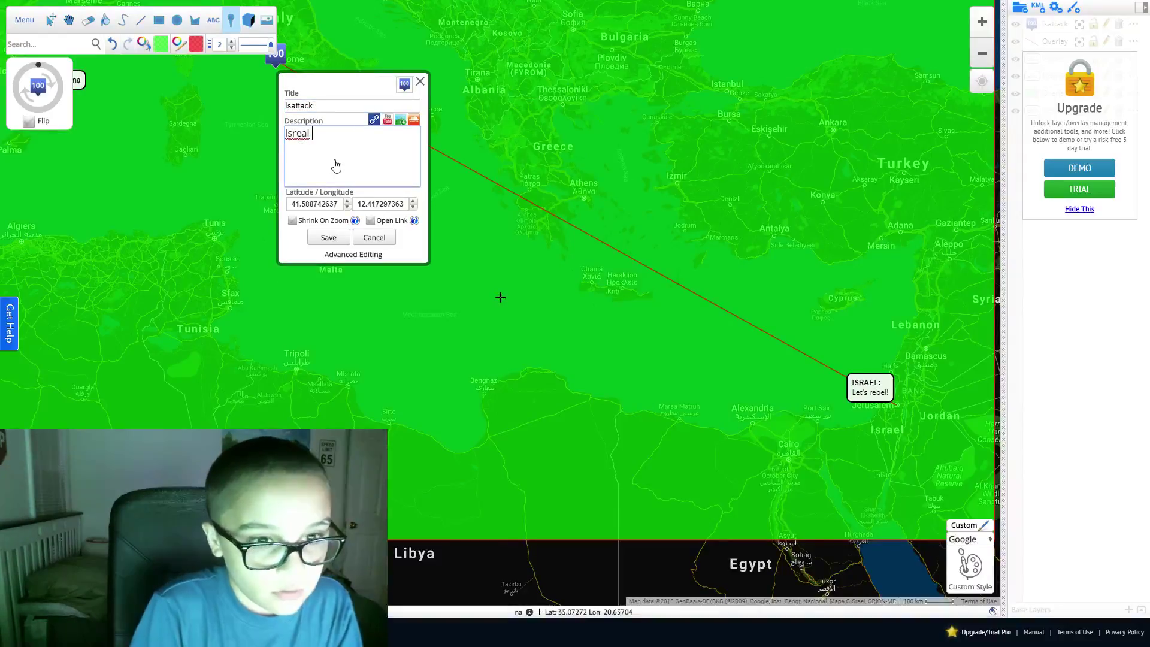
key("BackSpace")
key("BackSpace")
key("BackSpace")
type("ael re")
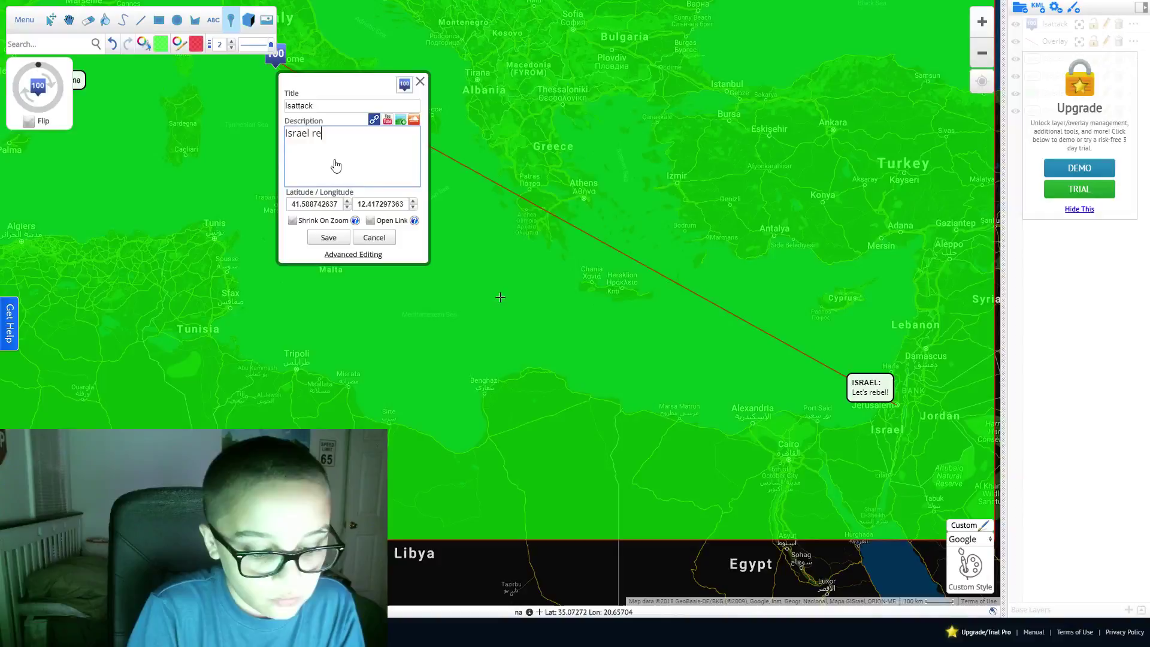
type("bels and bombed us.")
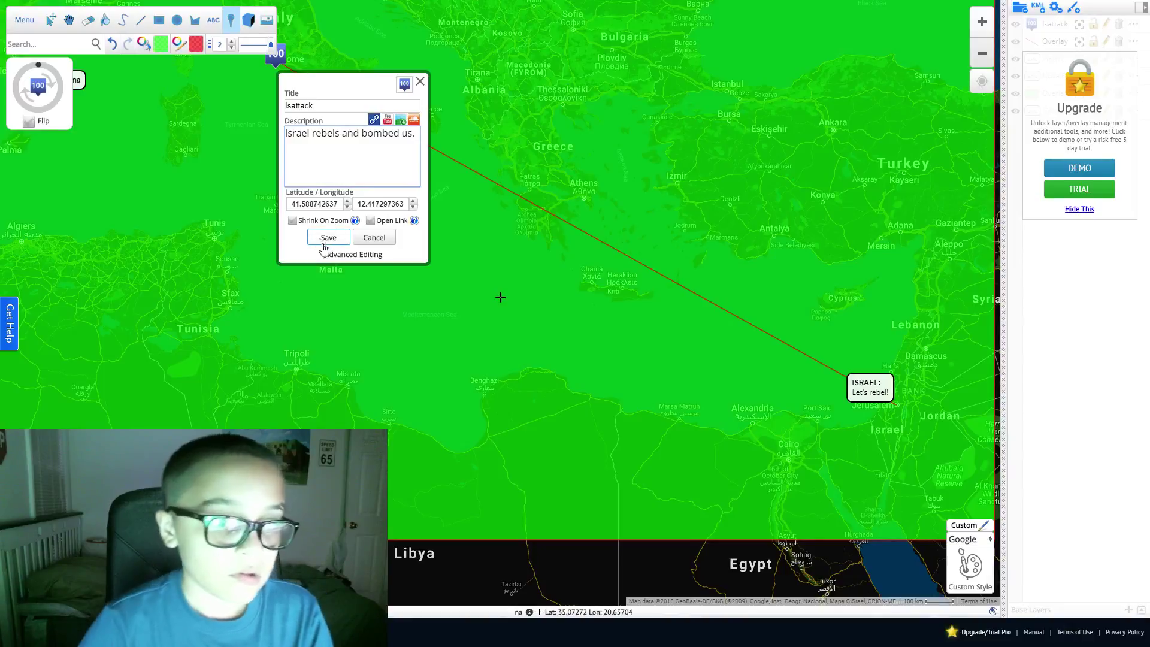
left_click(329, 237)
left_click(51, 20)
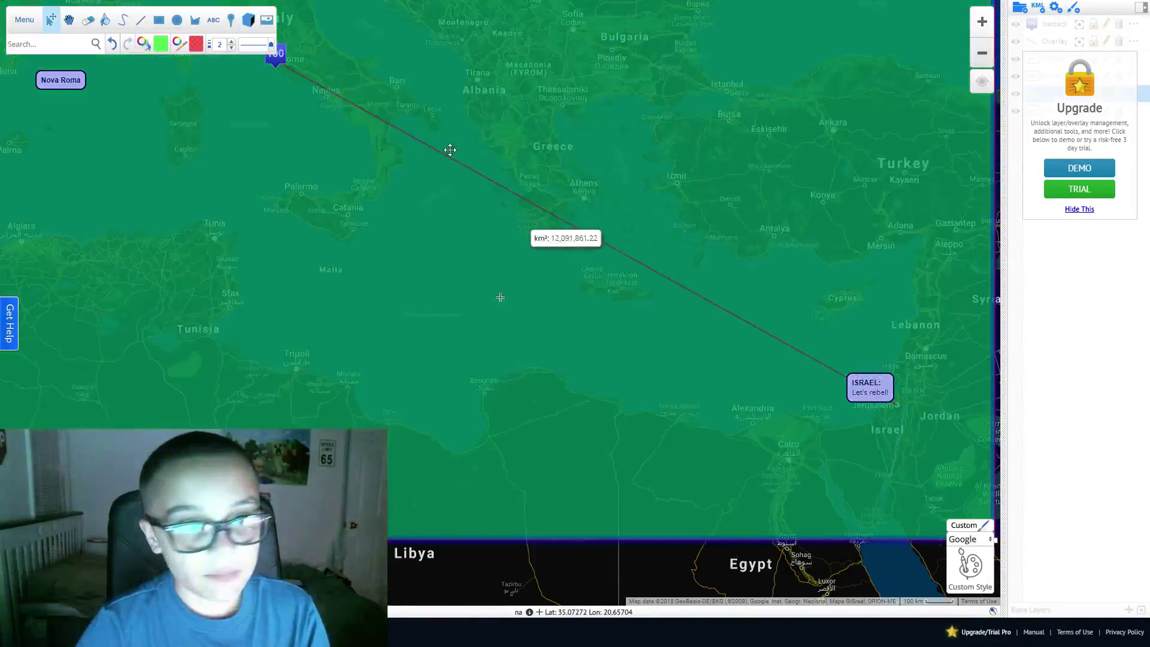
mouse_move(953, 437)
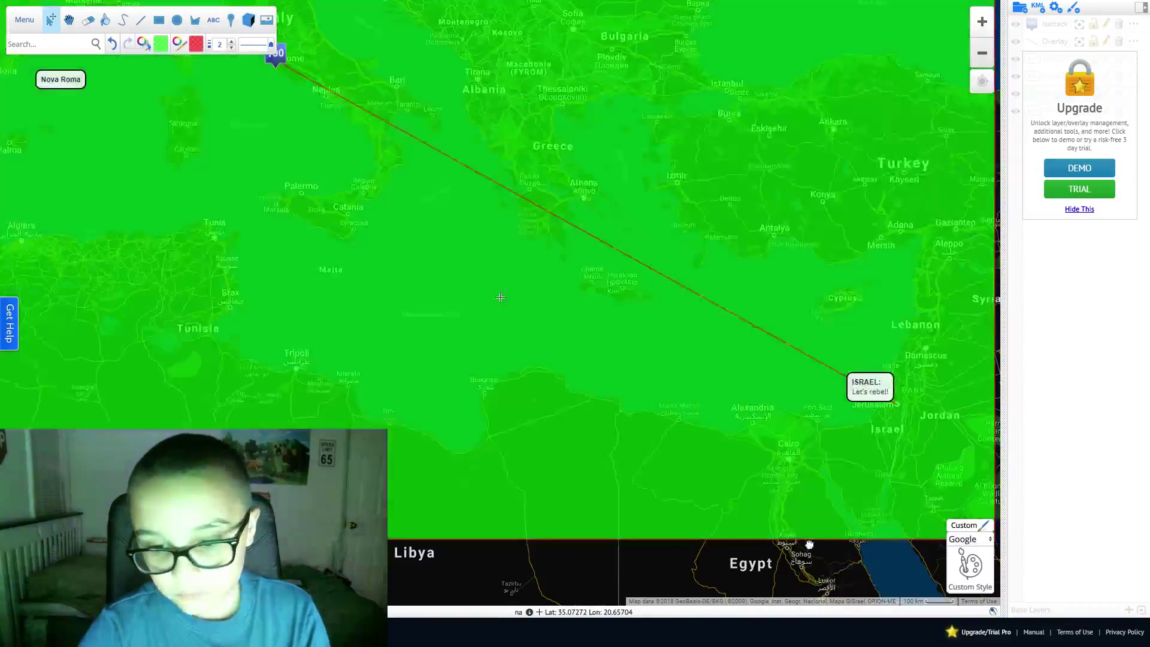
Shrink the big green rectangle back to Israel's coast and draw a smaller one over Libya
left_click_drag(809, 544, 649, 348)
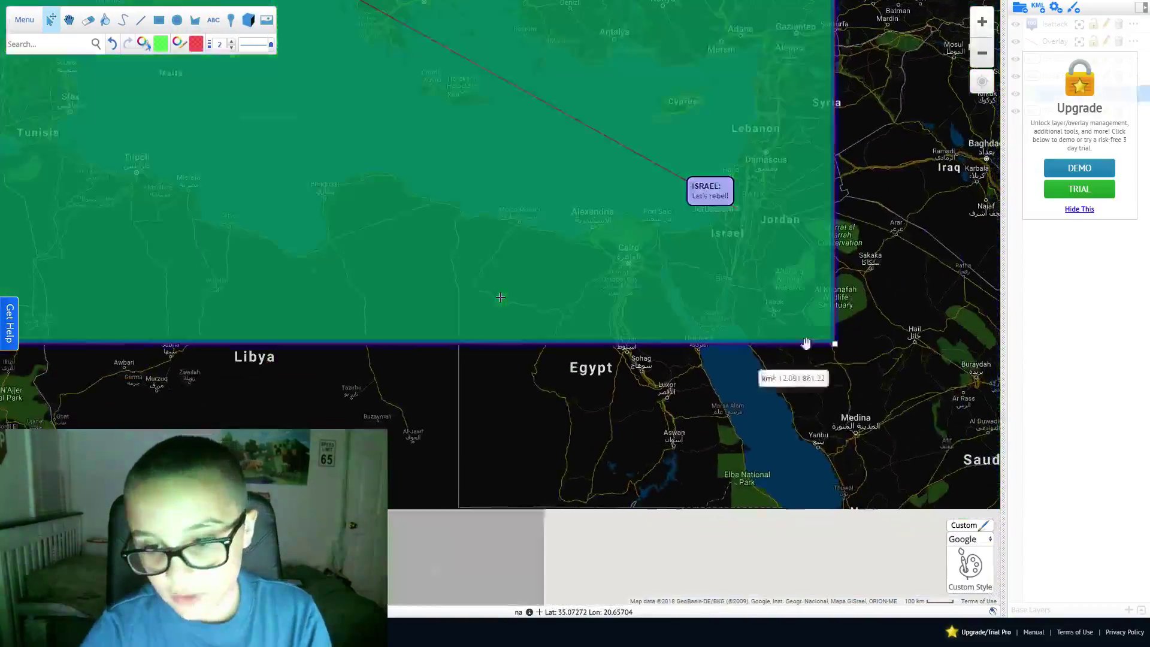
mouse_move(837, 345)
left_mouse_down()
mouse_move(745, 245)
mouse_move(684, 204)
left_mouse_up()
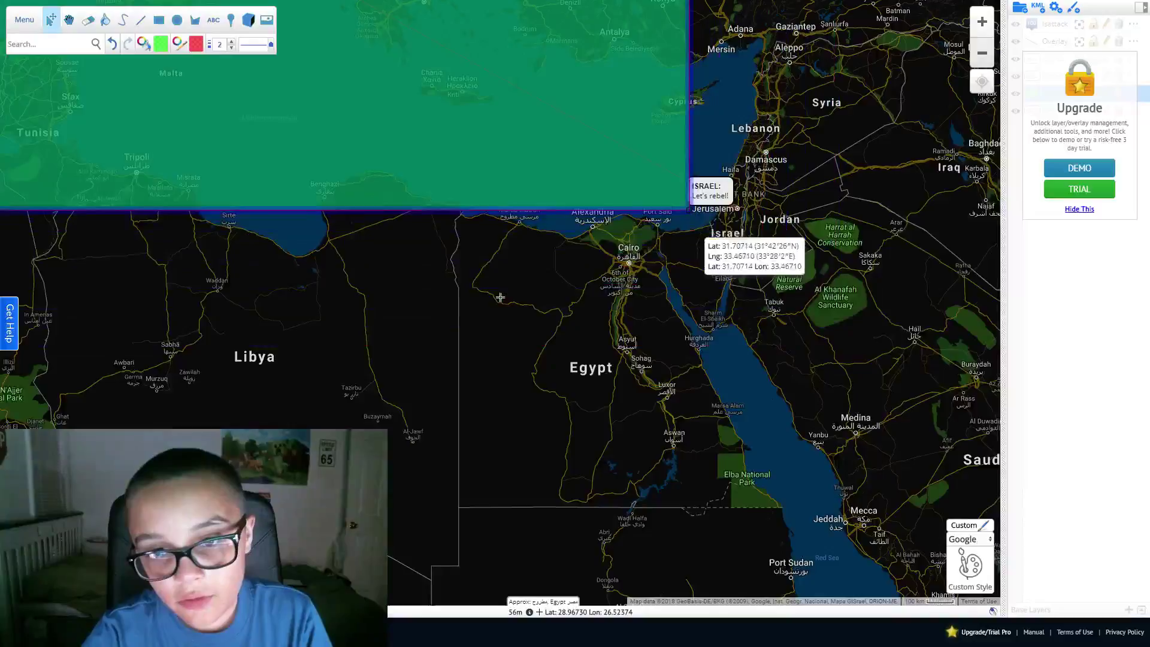
mouse_move(397, 274)
left_mouse_down()
mouse_move(407, 306)
mouse_move(523, 450)
left_mouse_up()
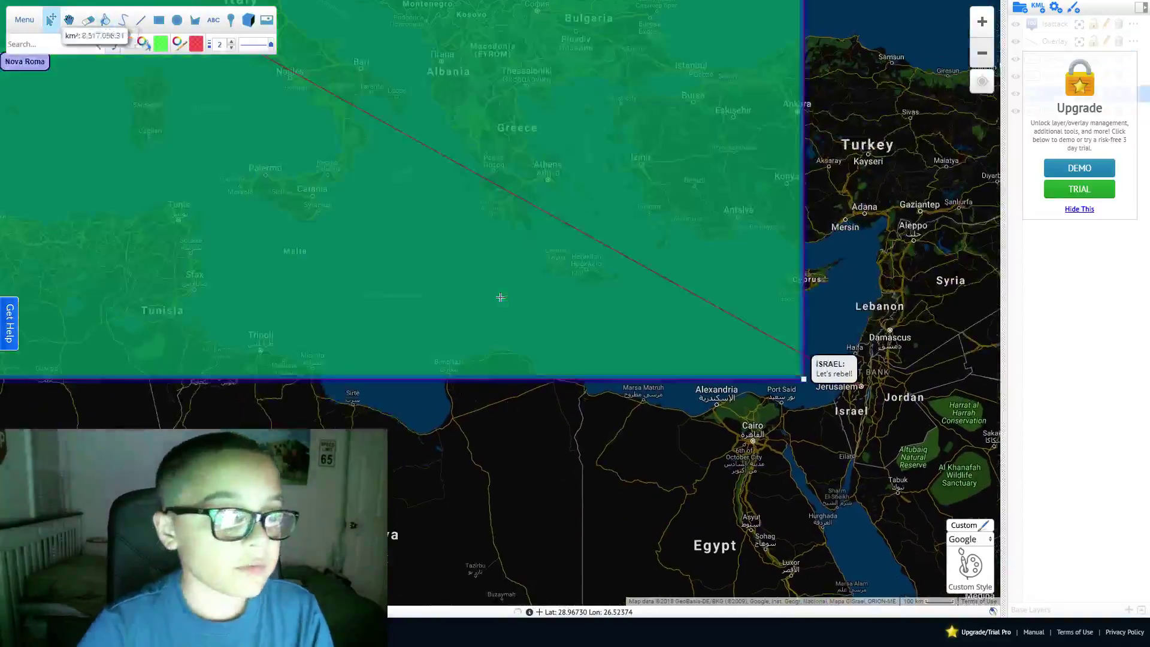
left_click(158, 20)
left_click_drag(342, 168, 534, 479)
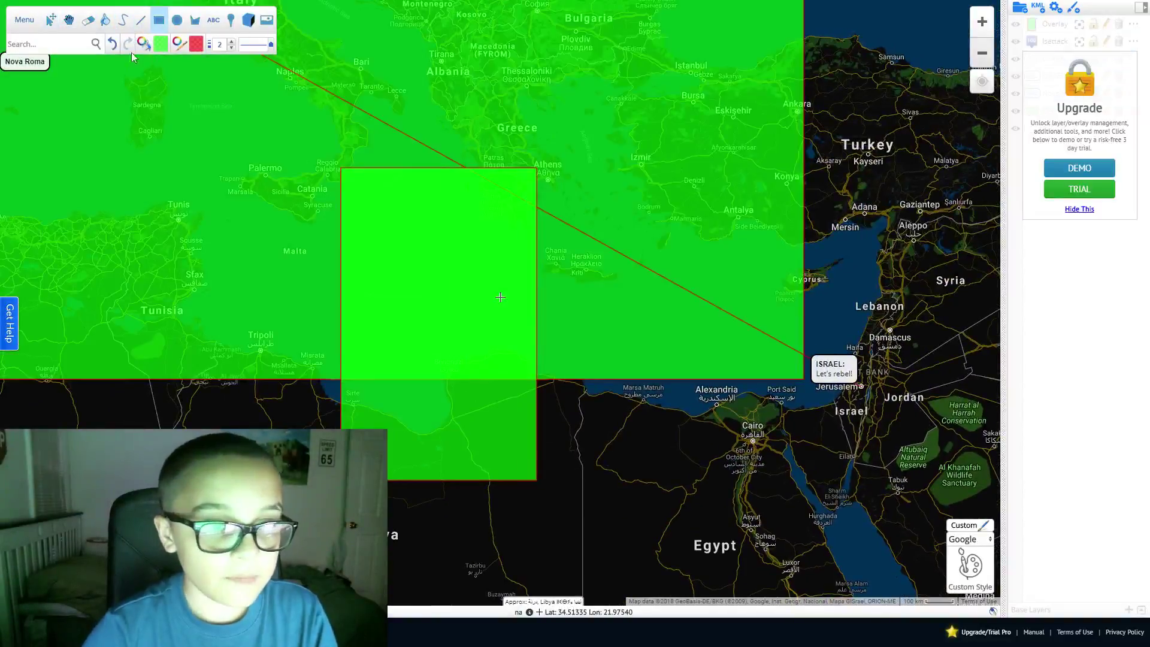
Write a 'Treaty of Pompeii:' note declaring Middle East independence and the Romesian Empire
left_click(355, 187)
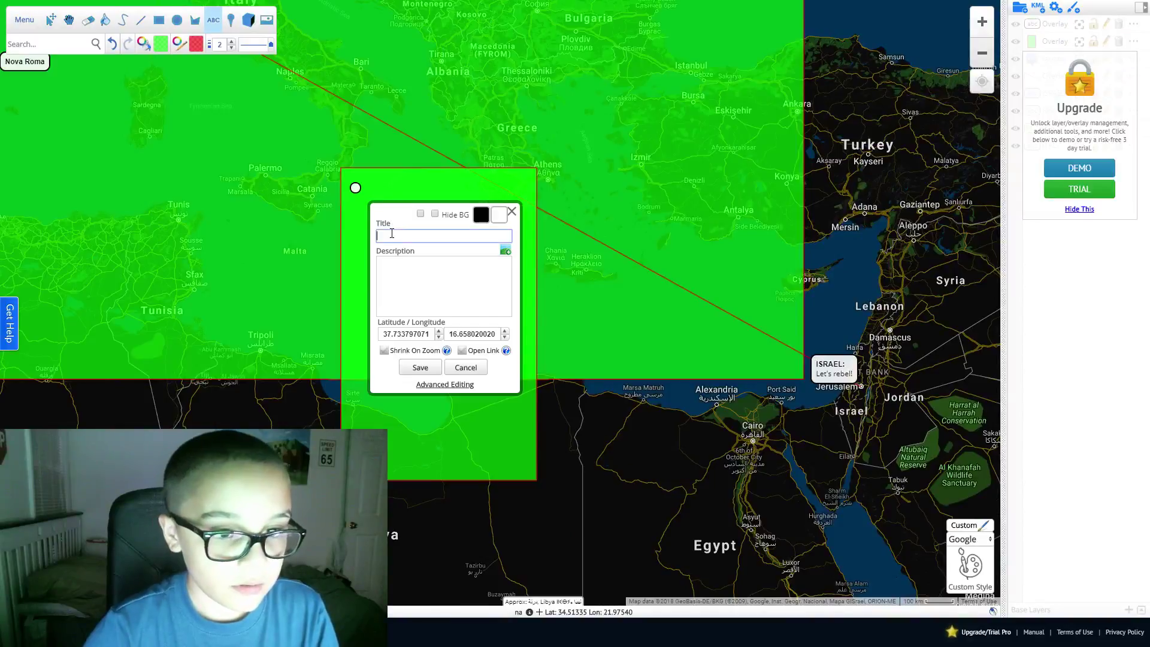
type("Treaty of Pompei")
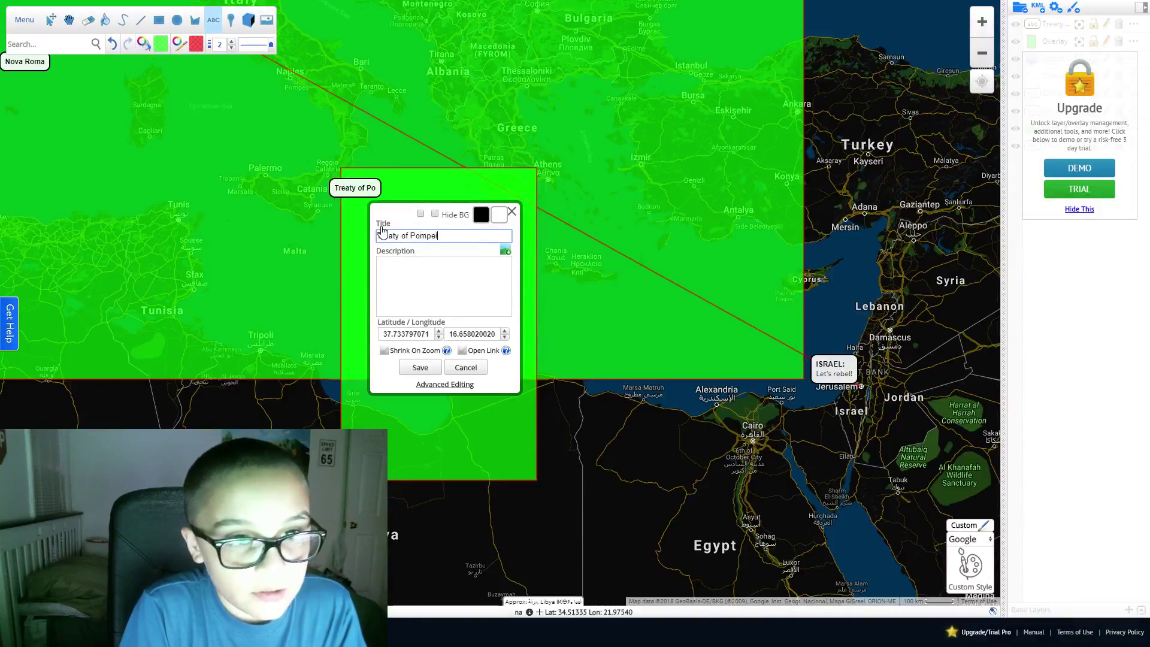
type(":")
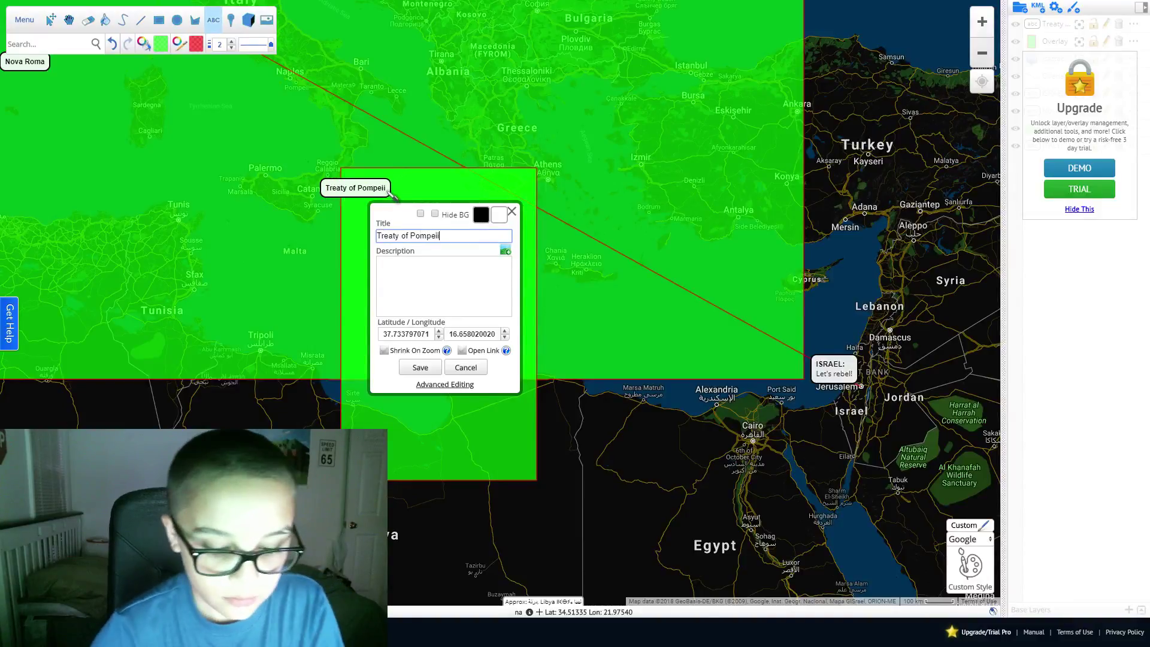
left_click(413, 285)
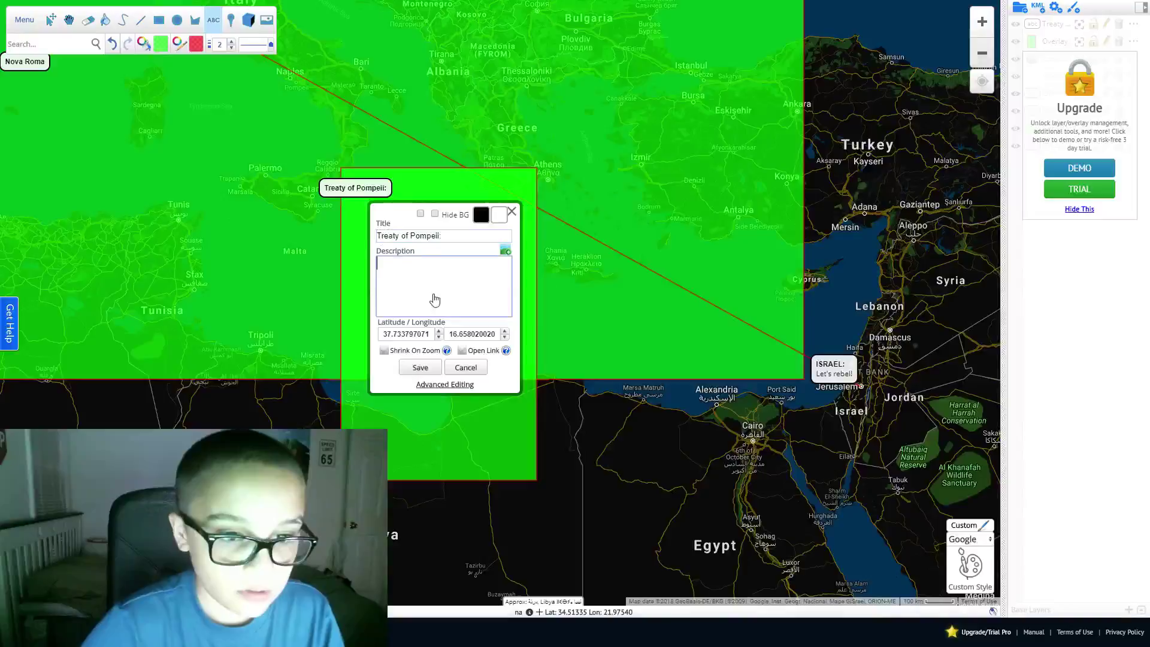
type("ISreal")
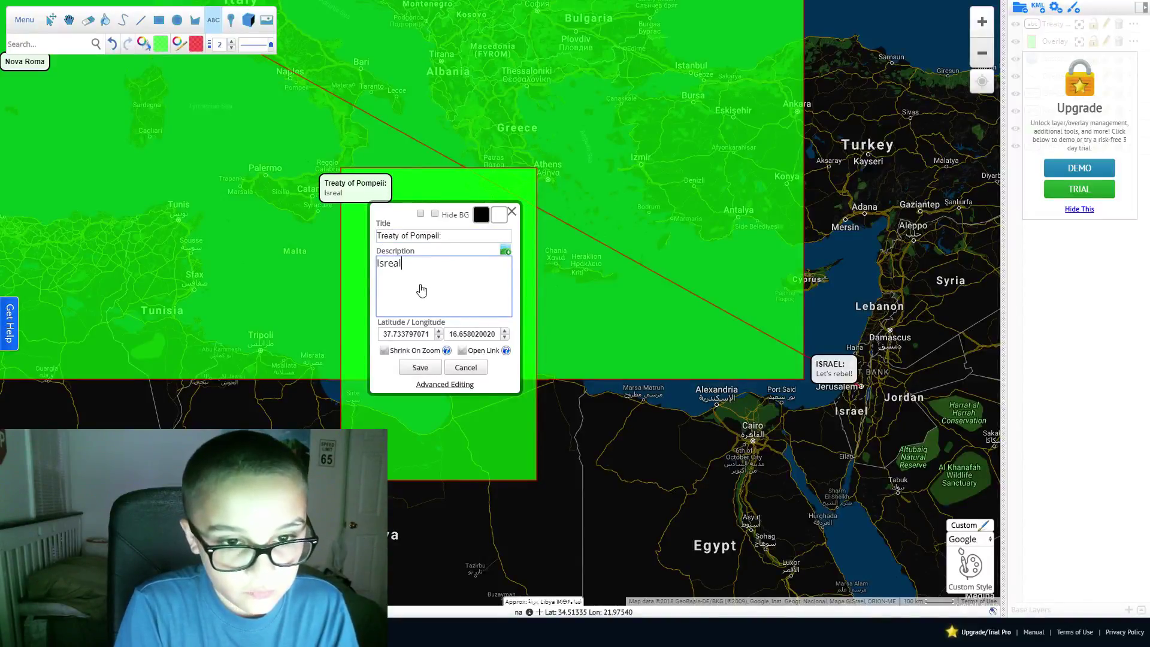
key("BackSpace")
key("BackSpace")
type("The M")
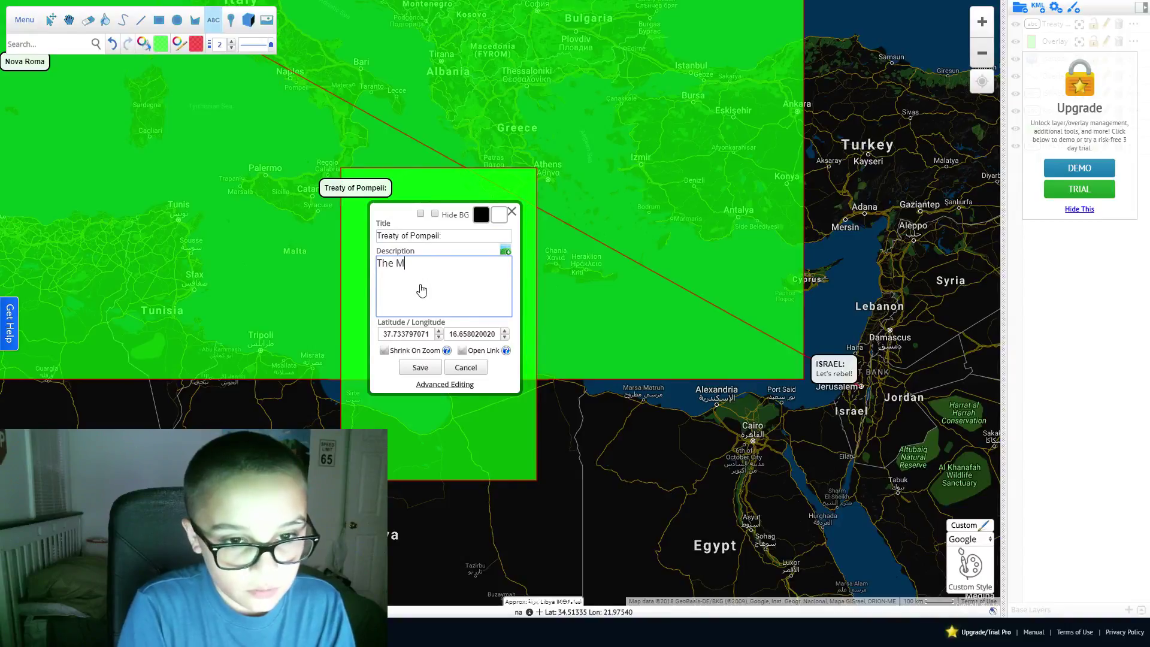
type("iddle East shall becom")
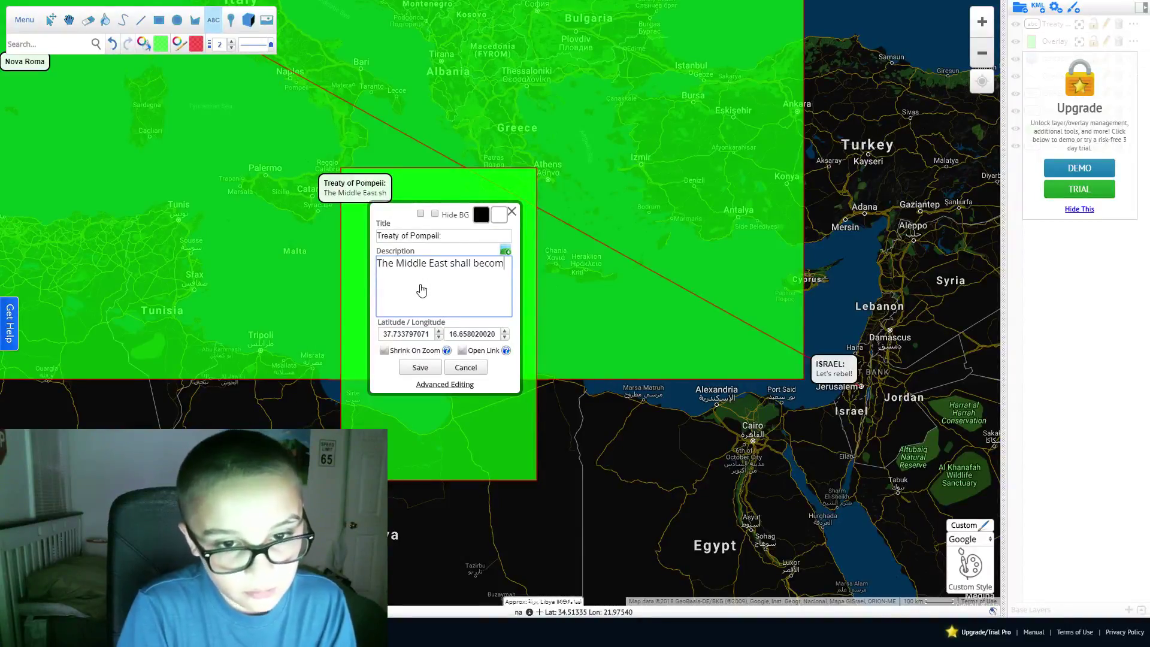
type("e ind")
type("epen")
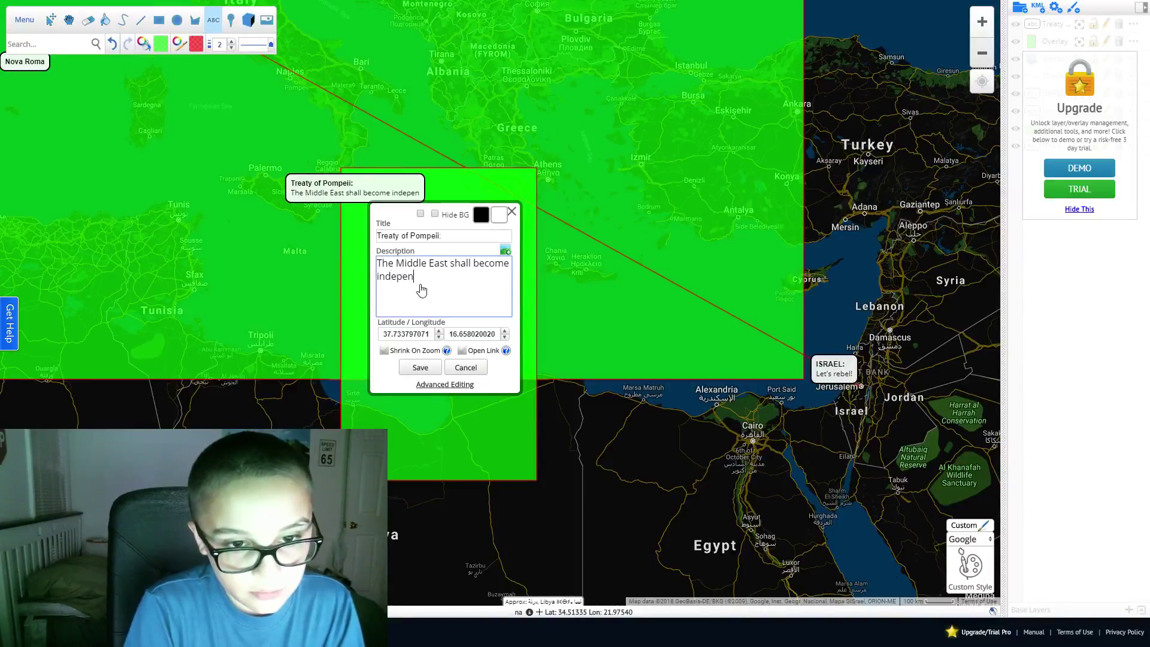
type("ent .")
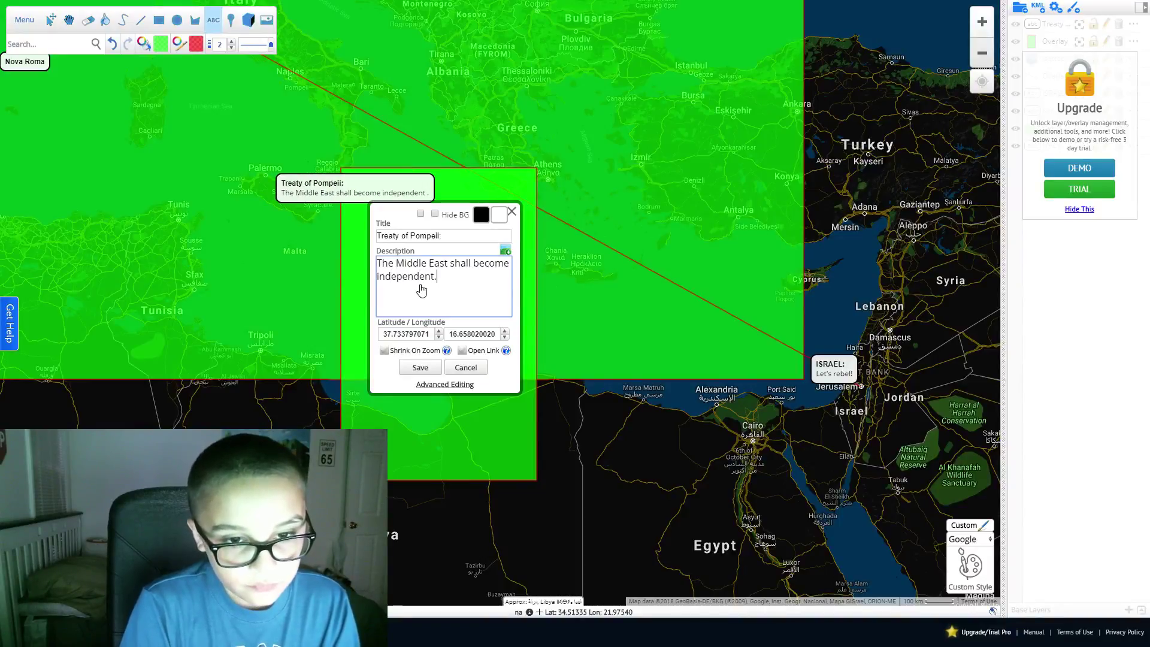
key("BackSpace")
key("BackSpace")
key("BackSpace")
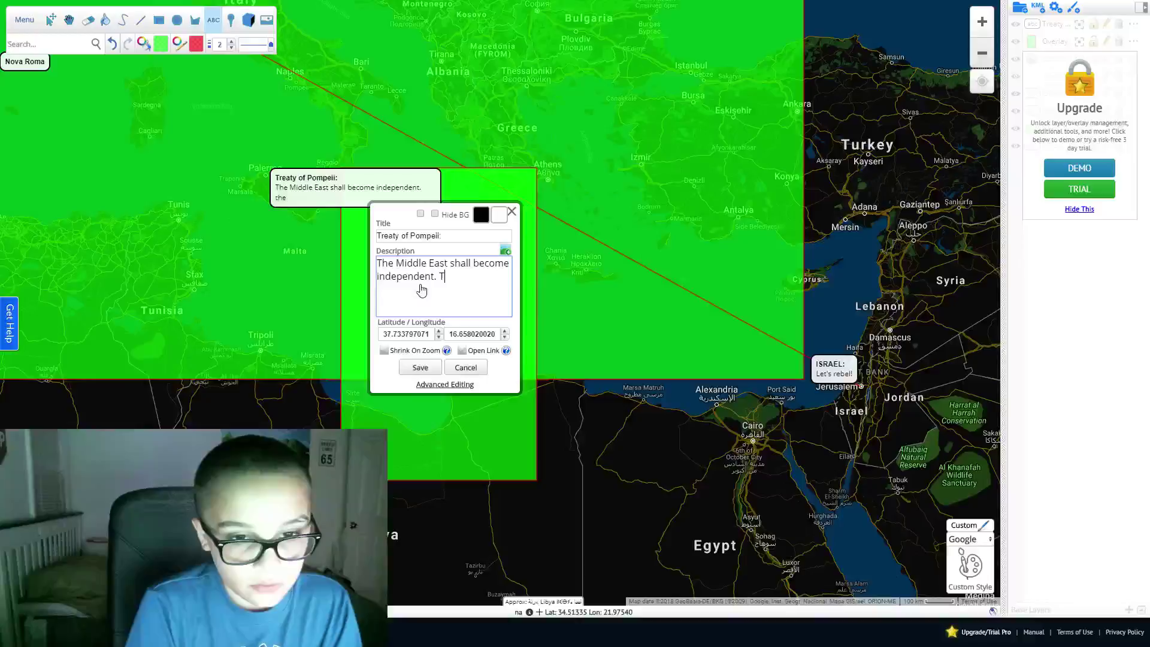
type("he Roman ")
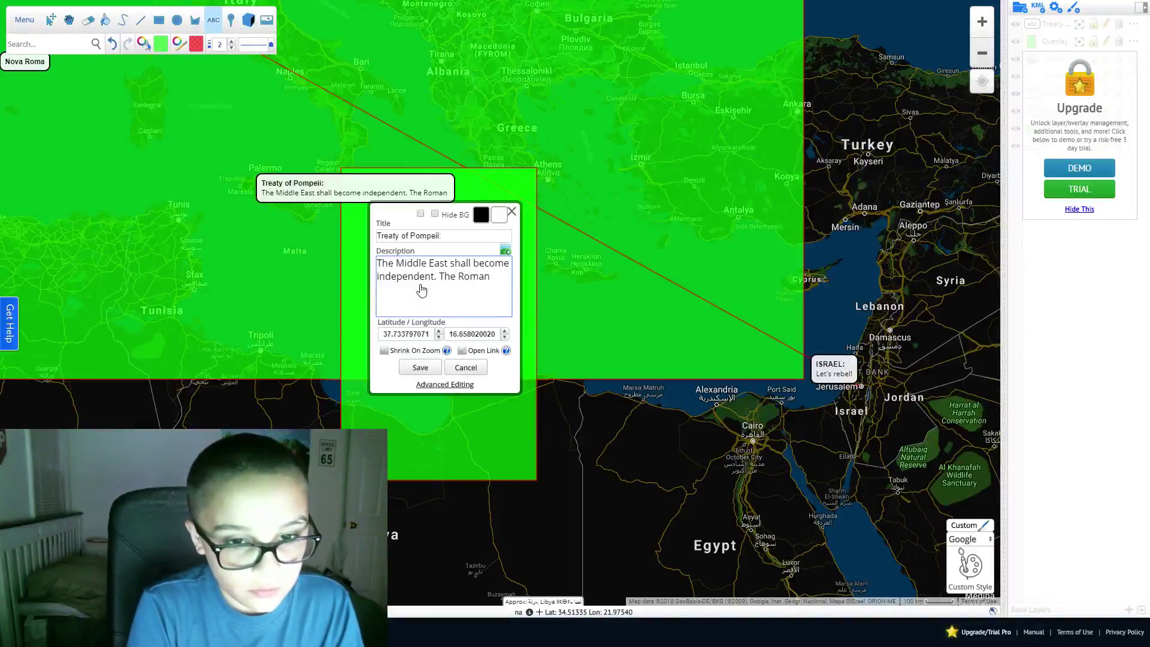
type("Empi")
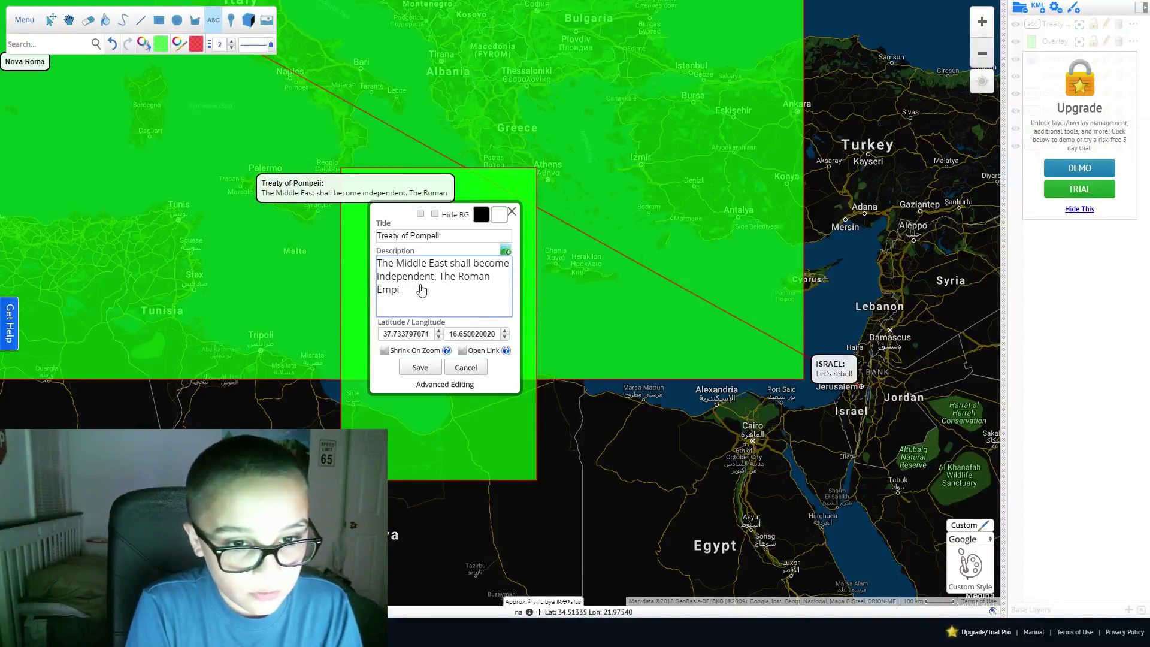
type("re shall bevo")
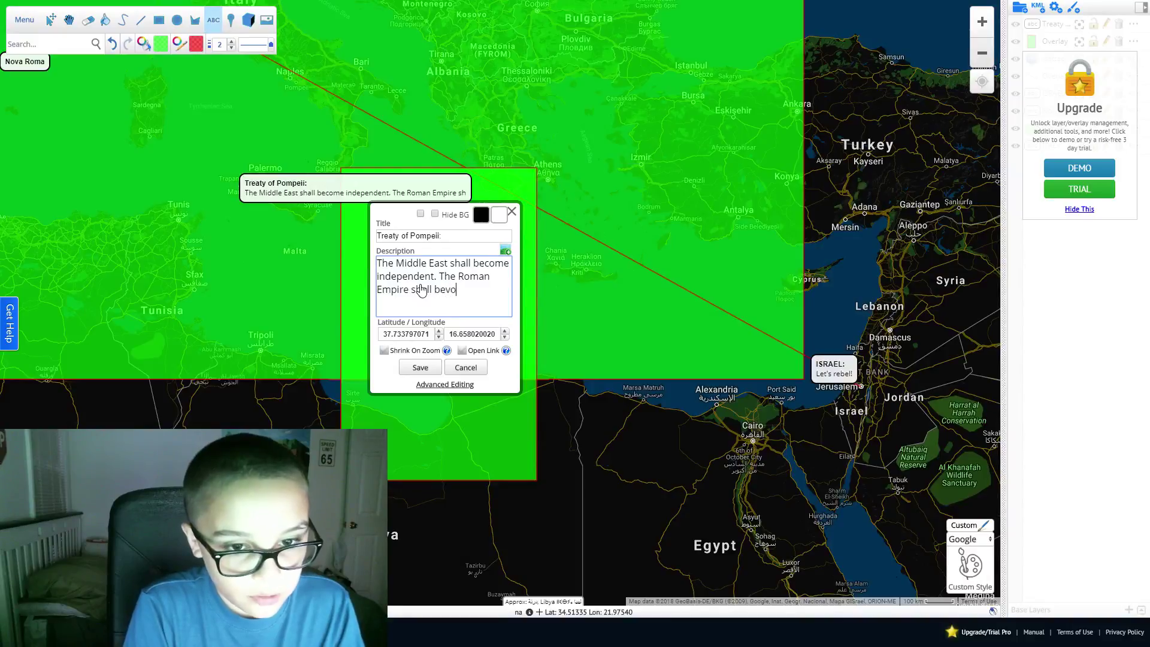
key("BackSpace")
key("BackSpace")
type("come th")
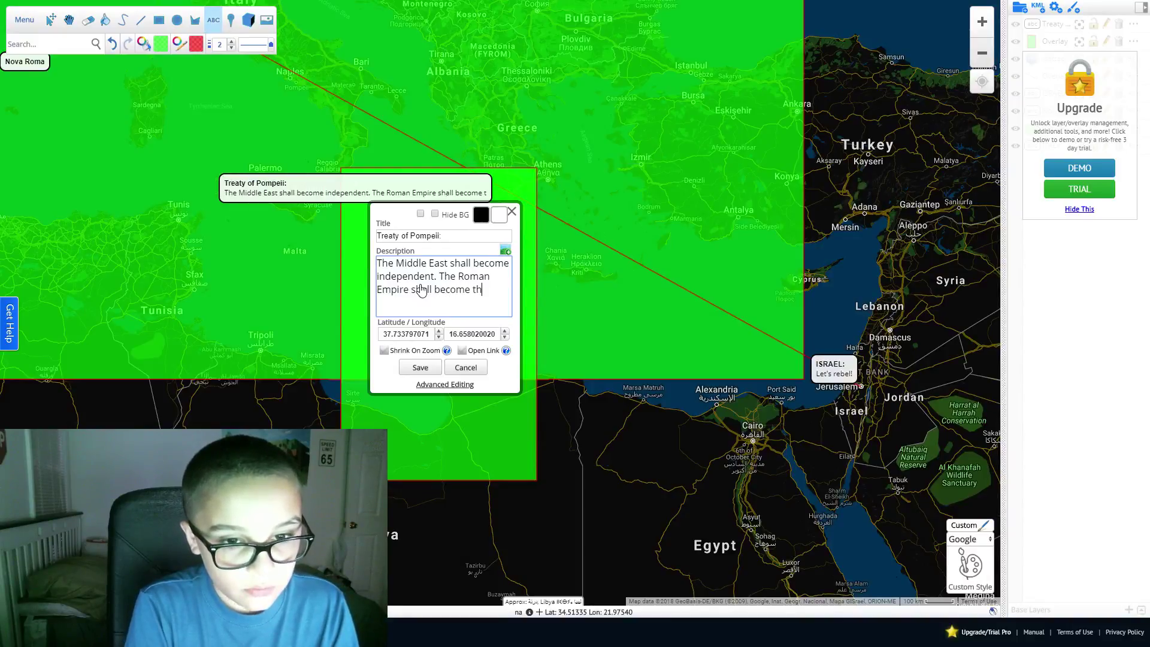
type("e Romesian Empire")
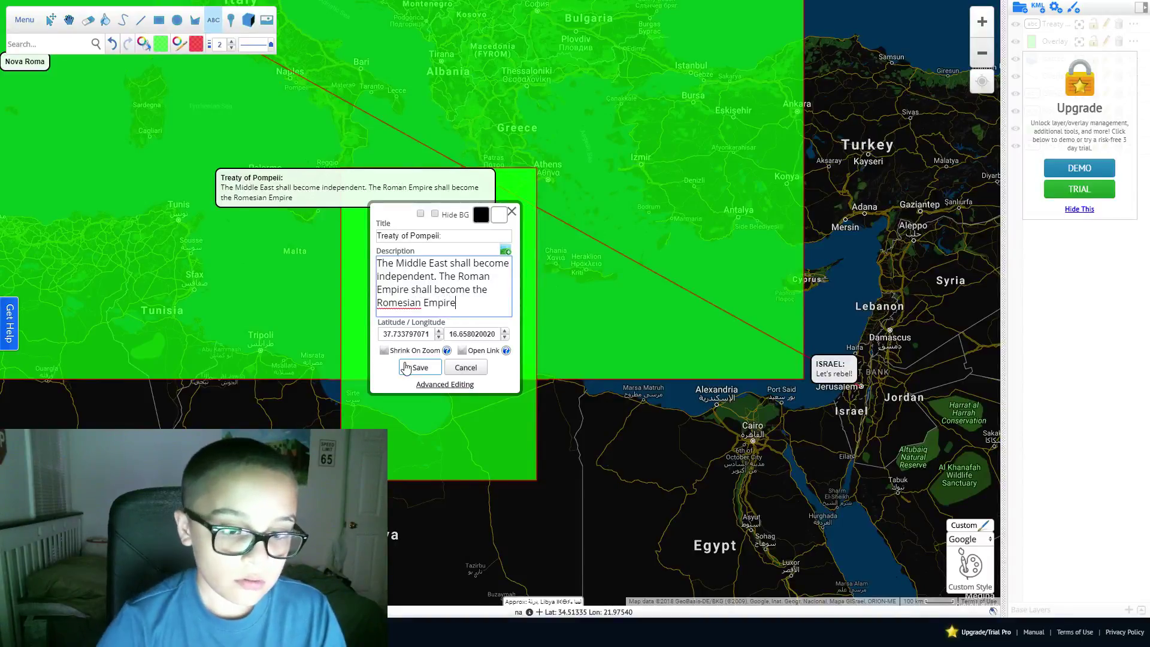
Save the treaty note, drag it right over the Mediterranean, and reopen it
left_click(406, 367)
left_click(50, 20)
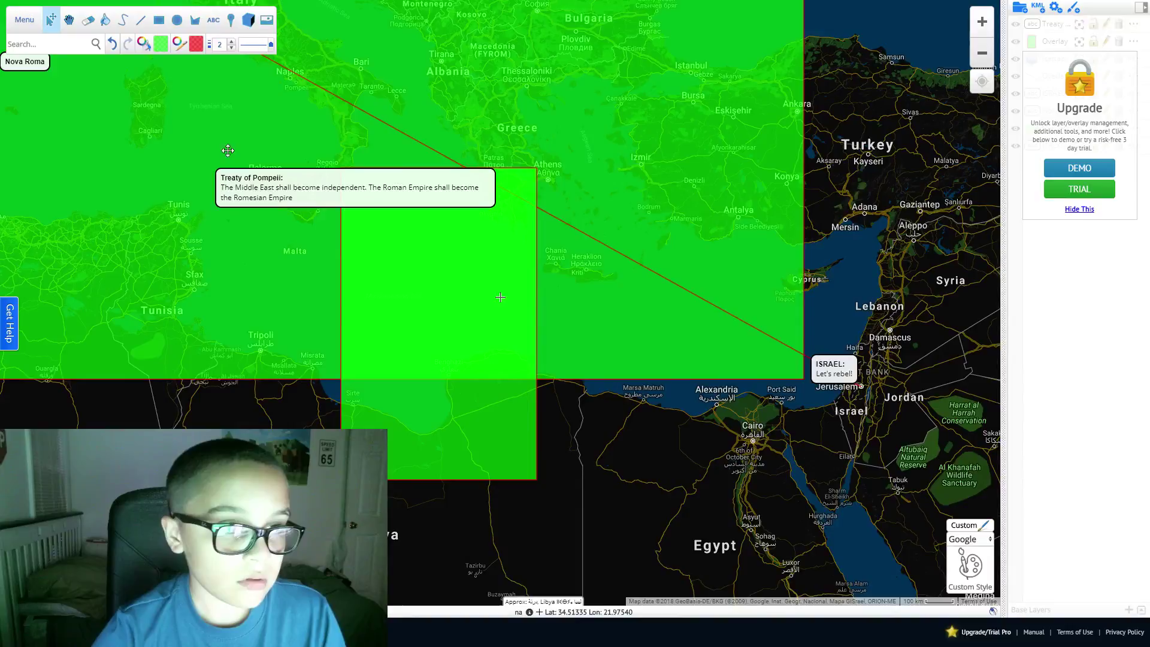
left_click_drag(355, 190, 432, 199)
double_click(500, 198)
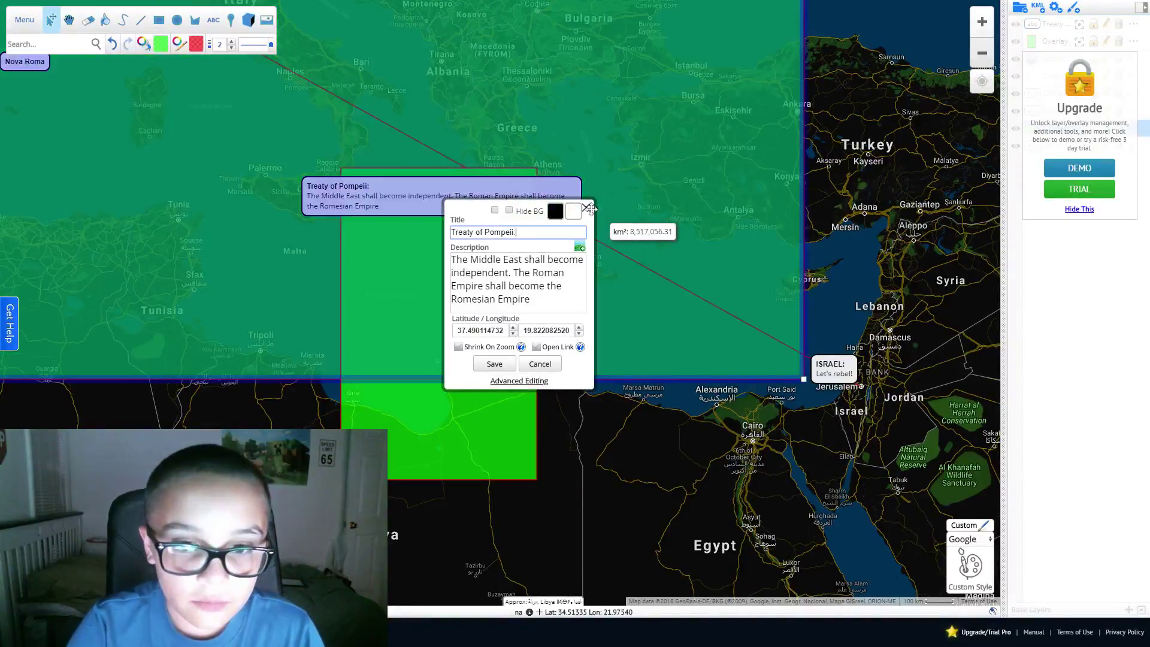
Rename the Nova Roma label near Barcelona to 'Nova Romesia'
left_click(587, 208)
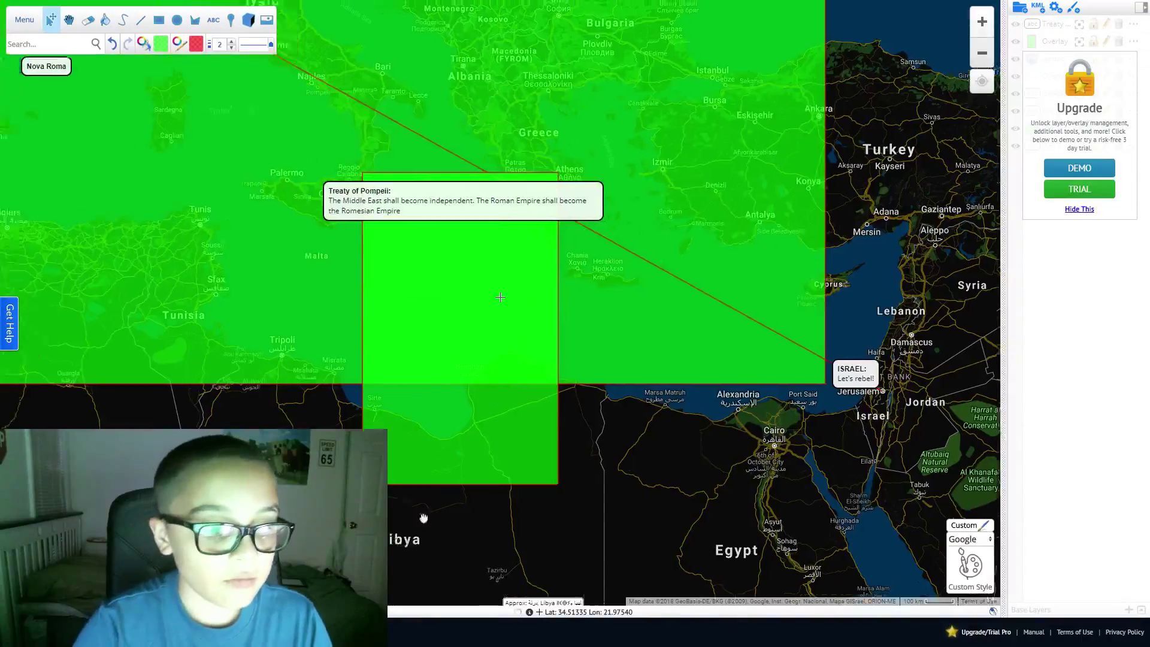
left_click_drag(23, 59, 438, 214)
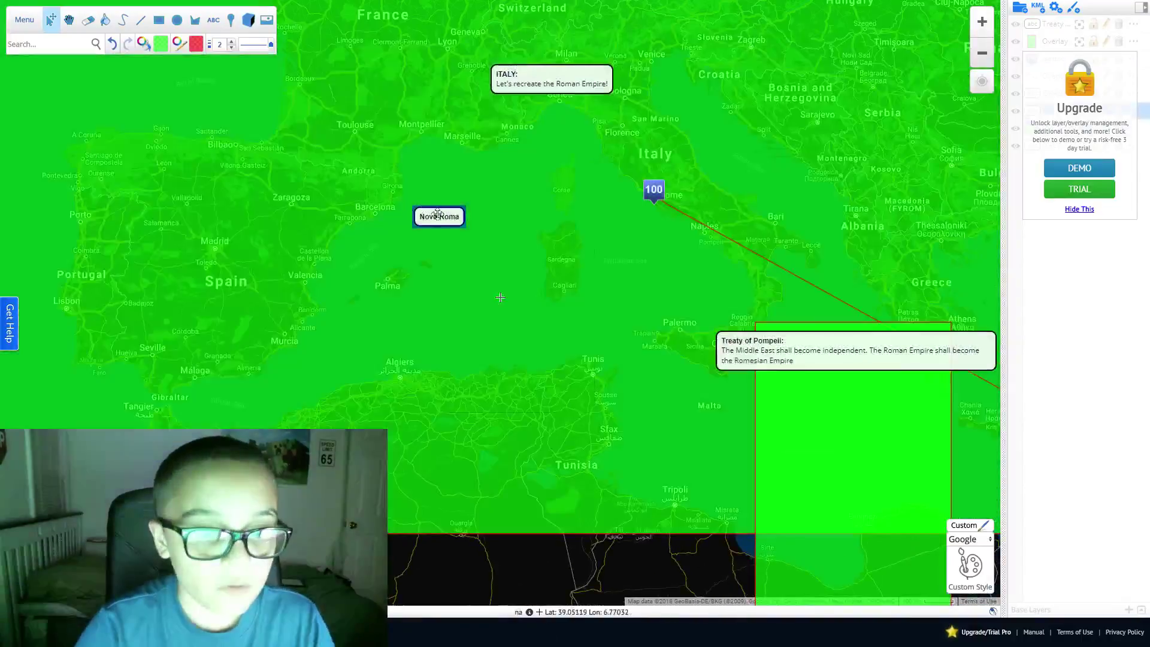
double_click(438, 214)
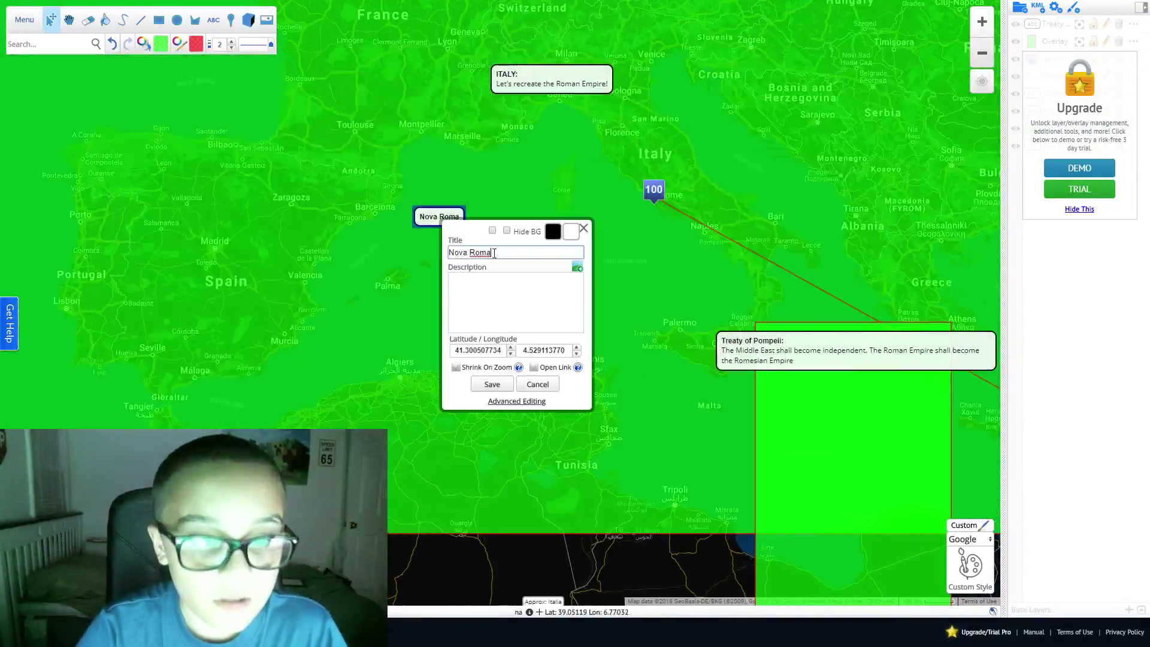
type("esia")
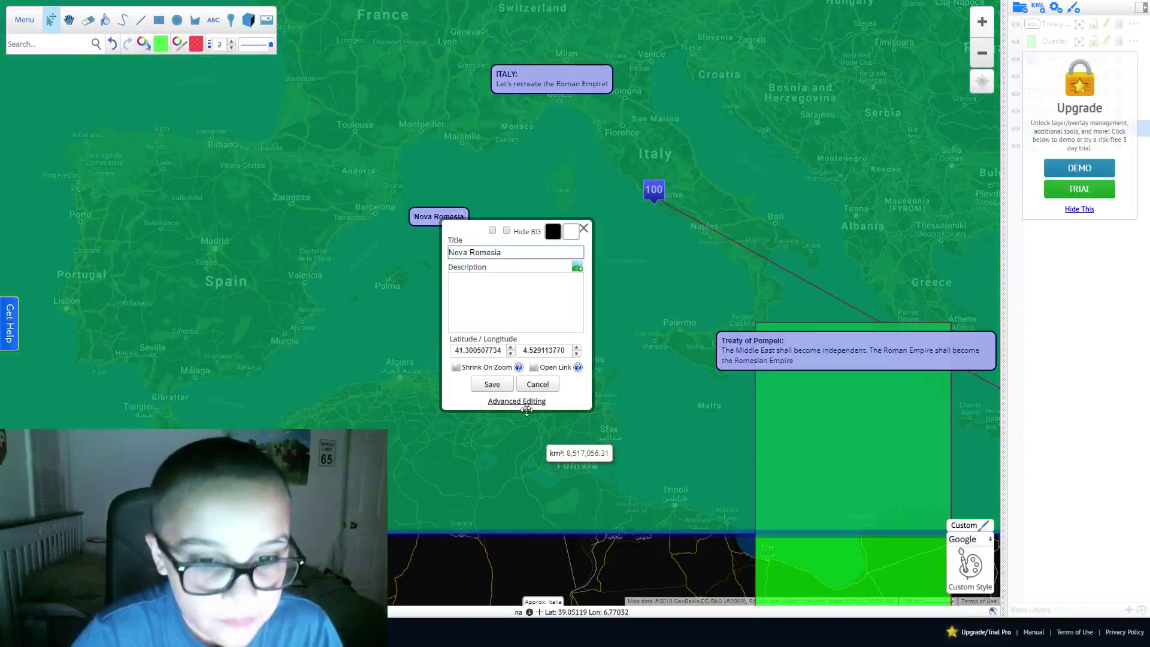
left_click(491, 384)
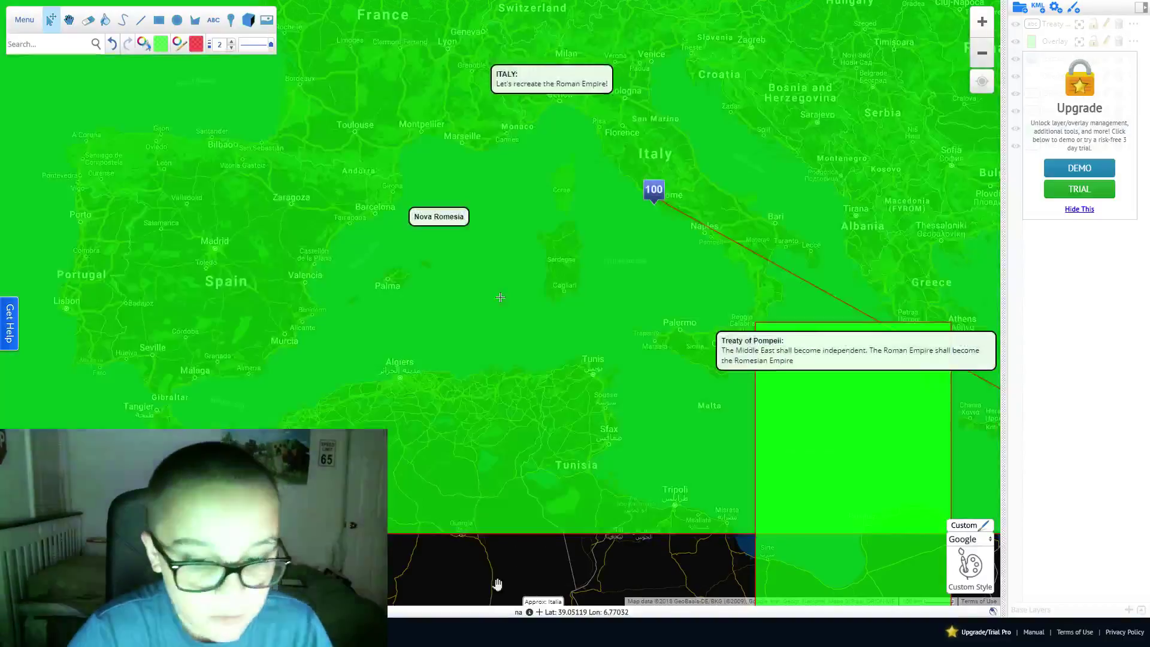
Zoom and pan back to the green overlay and the small rectangle near Libya
scroll(501, 570, "down", 2)
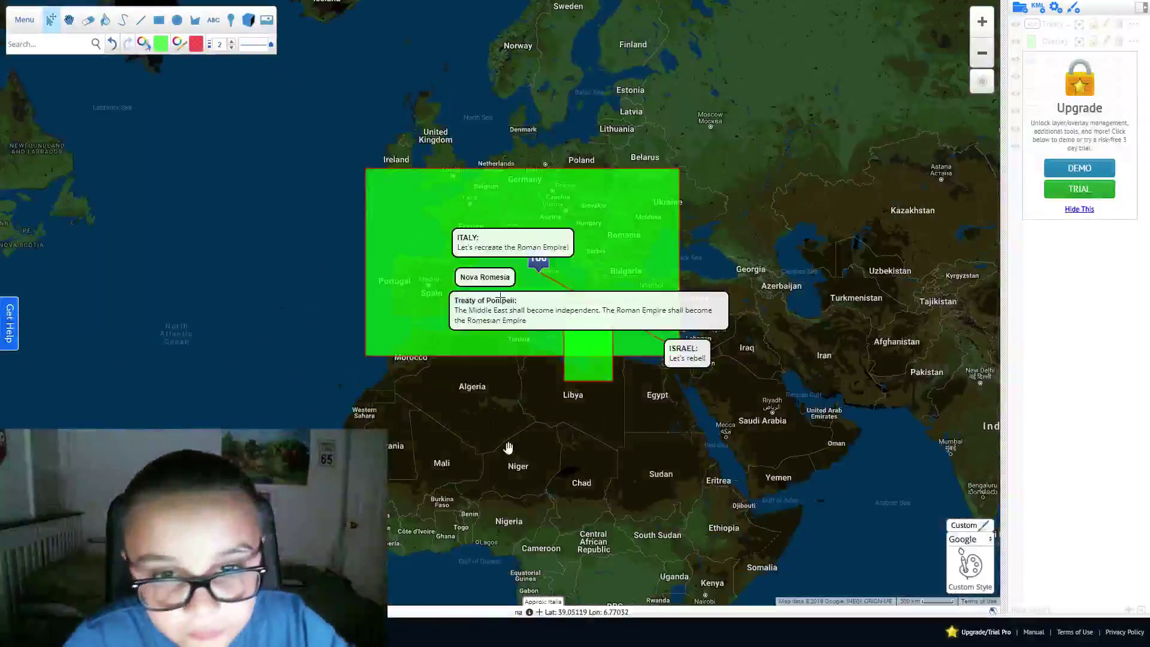
mouse_move(509, 452)
left_mouse_down()
mouse_move(417, 433)
mouse_move(400, 407)
left_mouse_up()
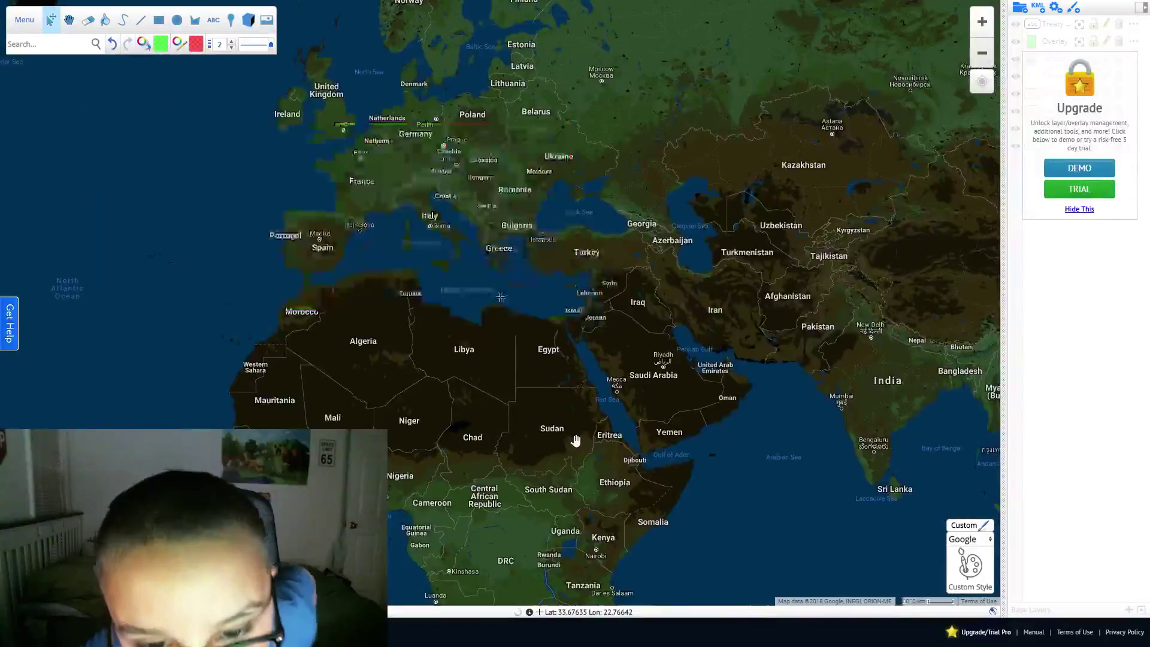
scroll(596, 465, "up", 2)
scroll(595, 472, "down", 2)
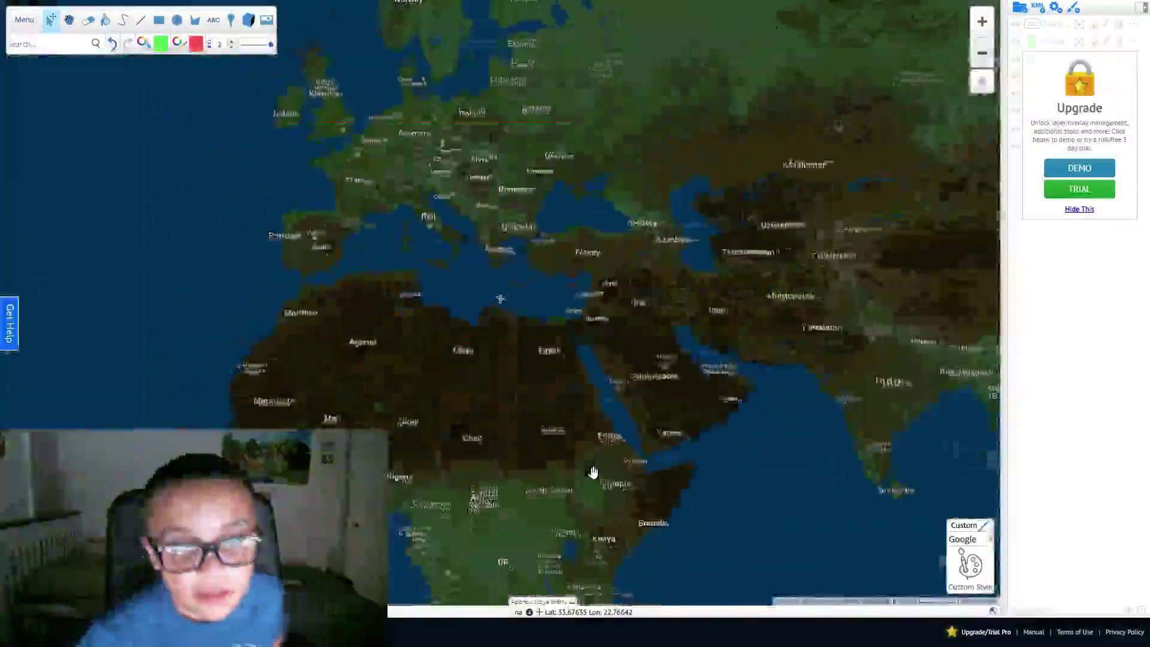
scroll(596, 470, "down", 1)
left_click_drag(442, 403, 554, 435)
scroll(548, 458, "up", 2)
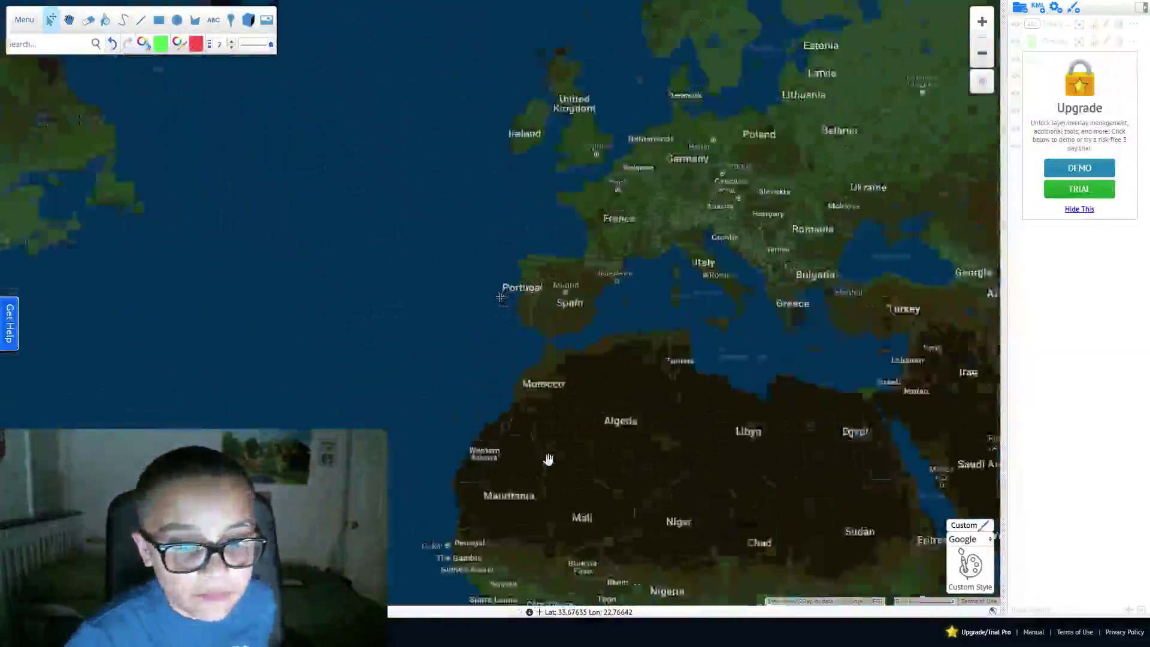
left_click(879, 466)
Add 'Italy shall become the Unaffiliated Italic Empire' to the treaty description
left_click(970, 327)
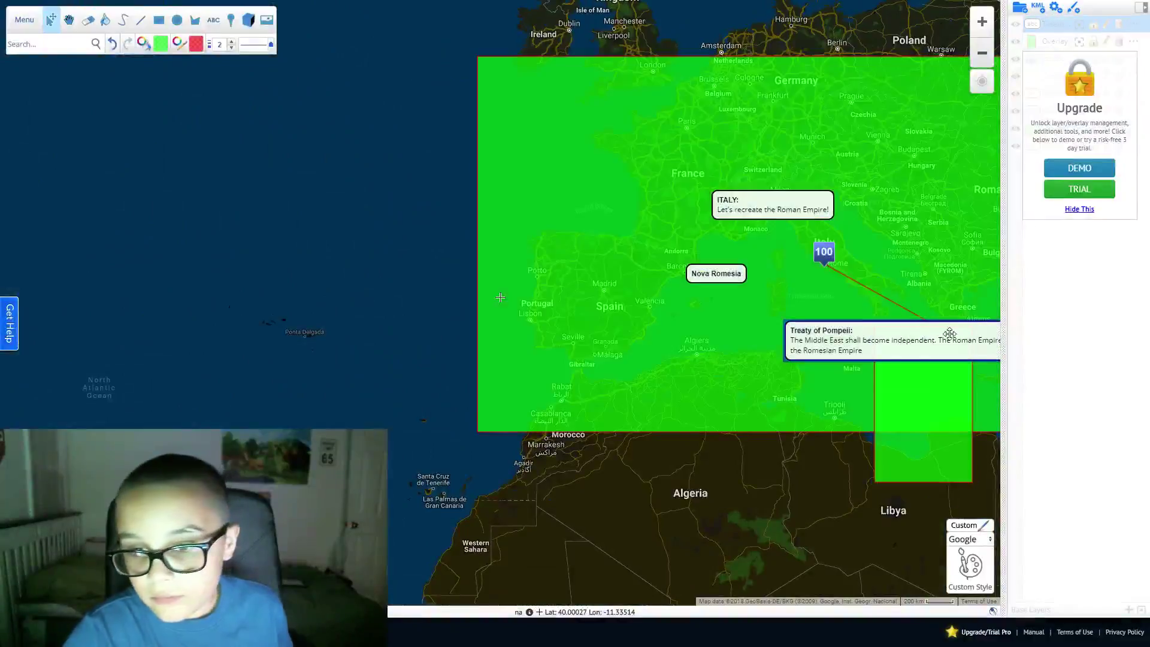
left_click(928, 446)
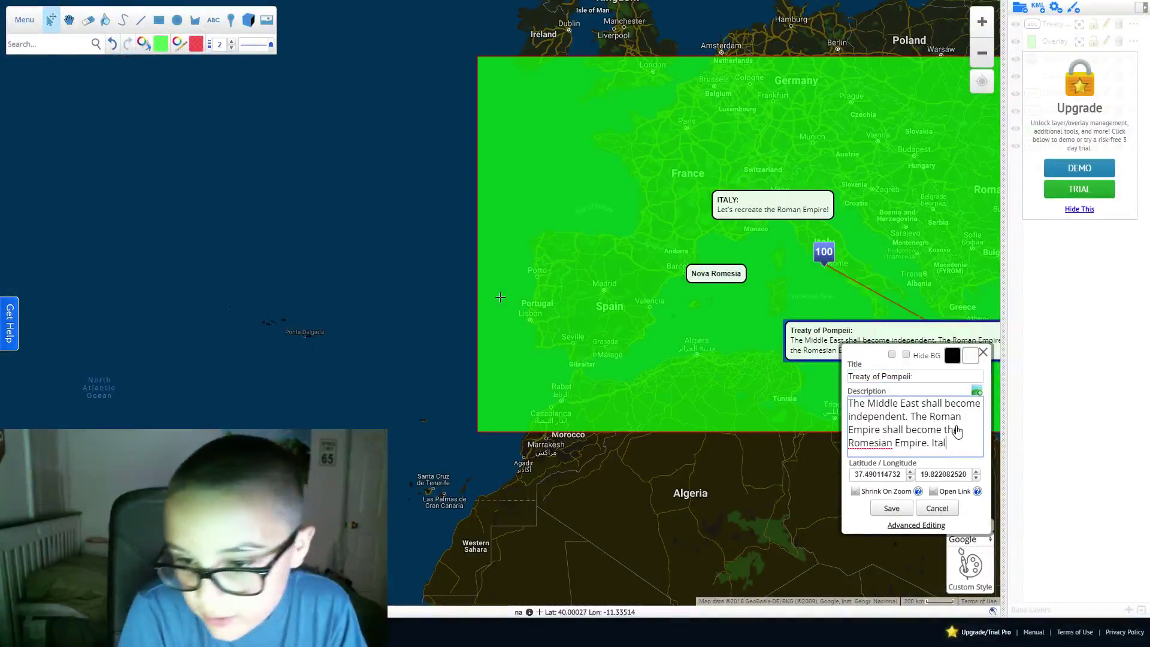
type("y shall become the Unaffiliated Italic")
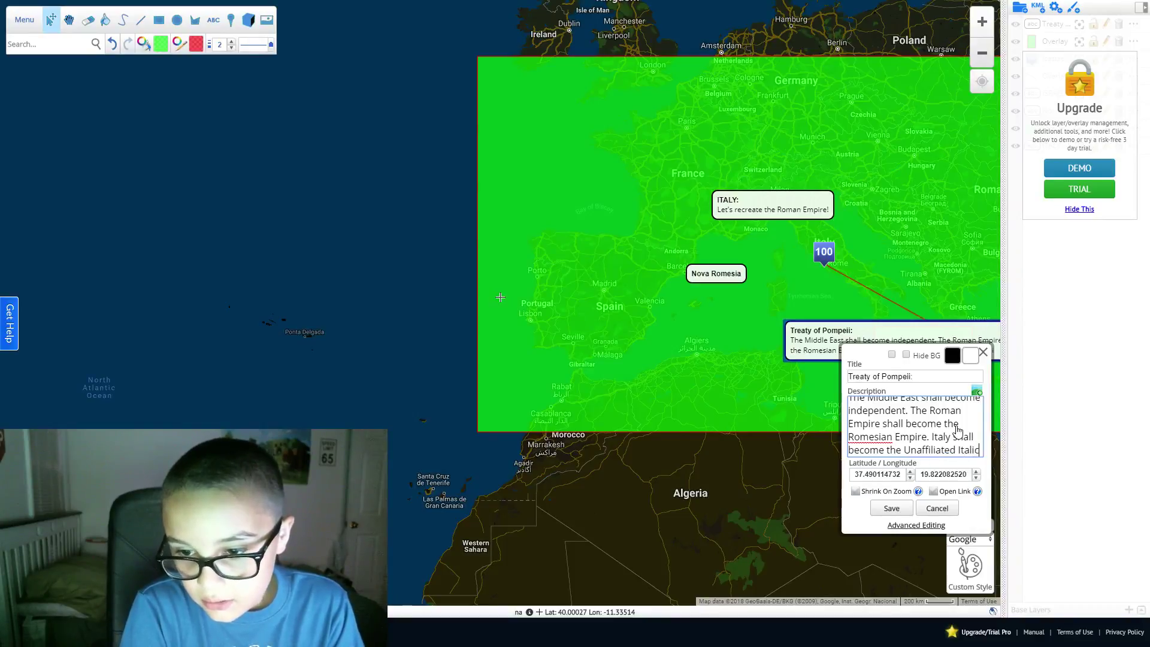
type(" Empire.")
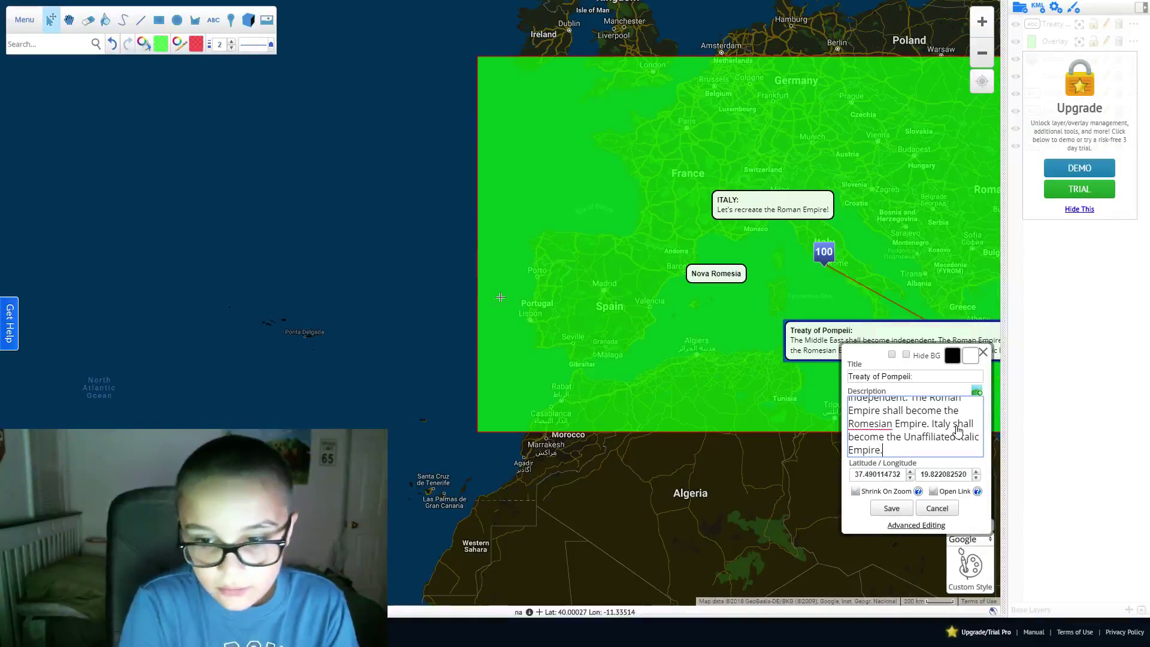
left_click(906, 509)
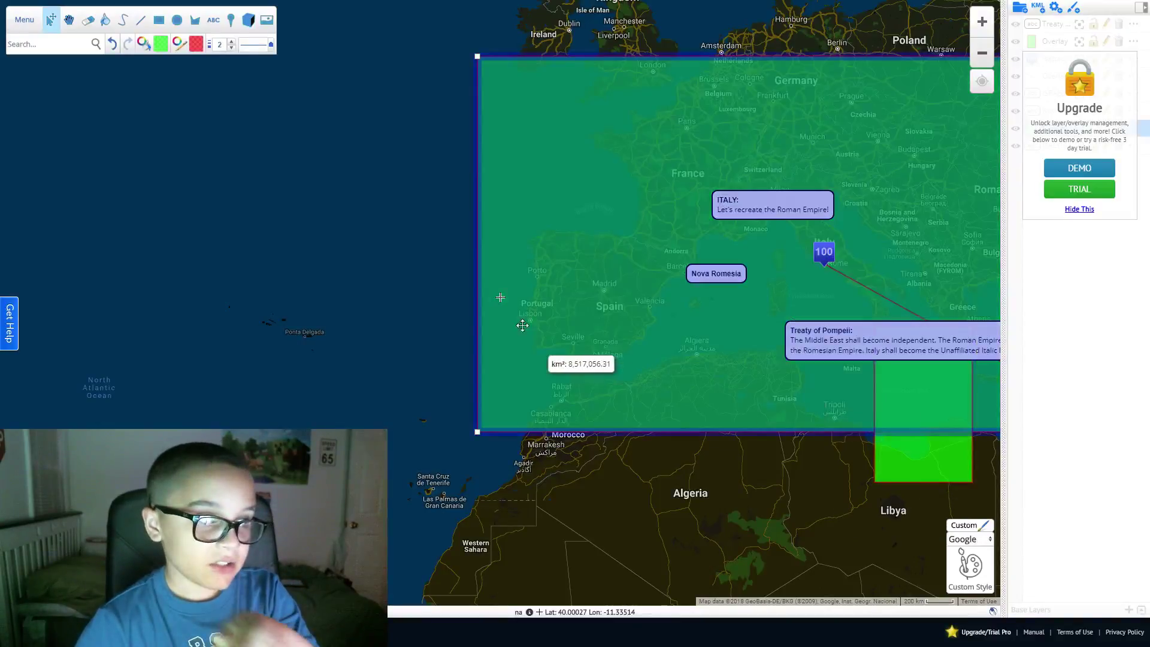
left_click_drag(444, 319, 336, 233)
left_click_drag(698, 461, 557, 390)
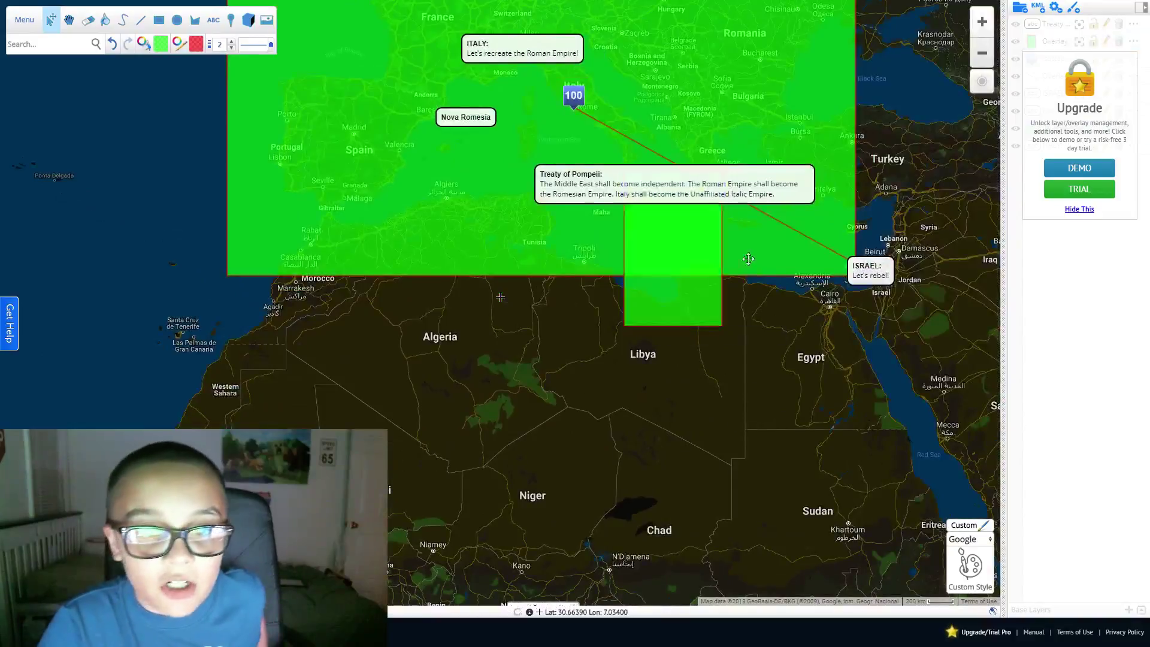
scroll(770, 359, "up", 1)
scroll(745, 381, "down", 1)
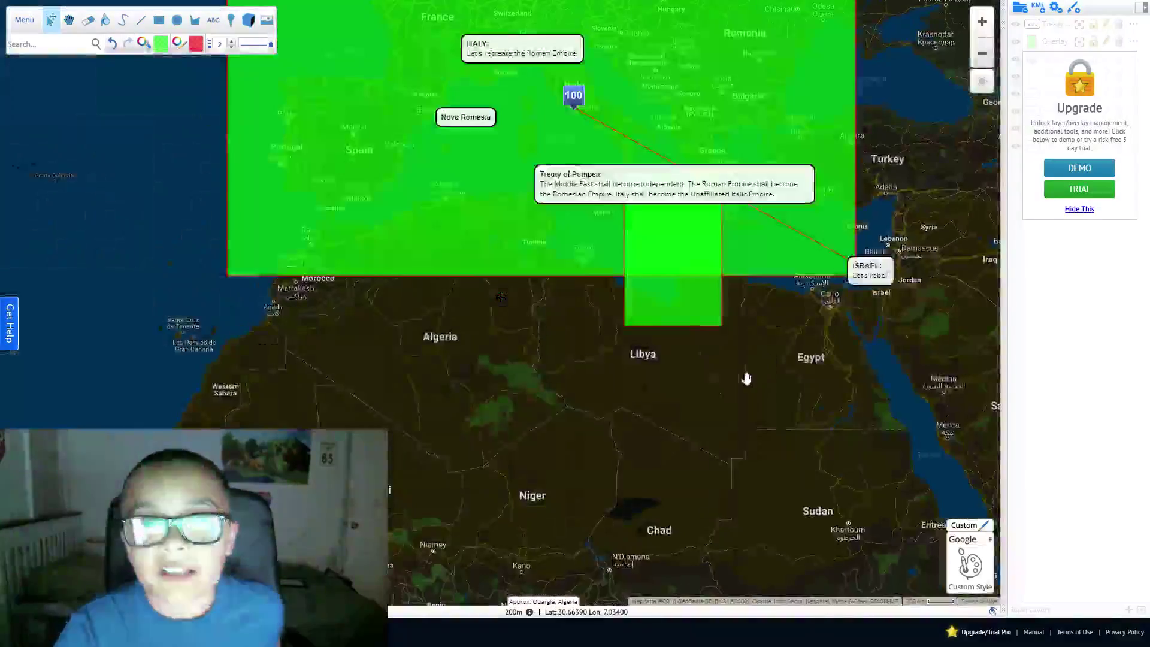
scroll(745, 381, "up", 1)
mouse_move(669, 446)
left_mouse_down()
mouse_move(616, 462)
mouse_move(590, 219)
mouse_move(508, 154)
left_mouse_up()
scroll(615, 462, "down", 1)
scroll(615, 465, "down", 1)
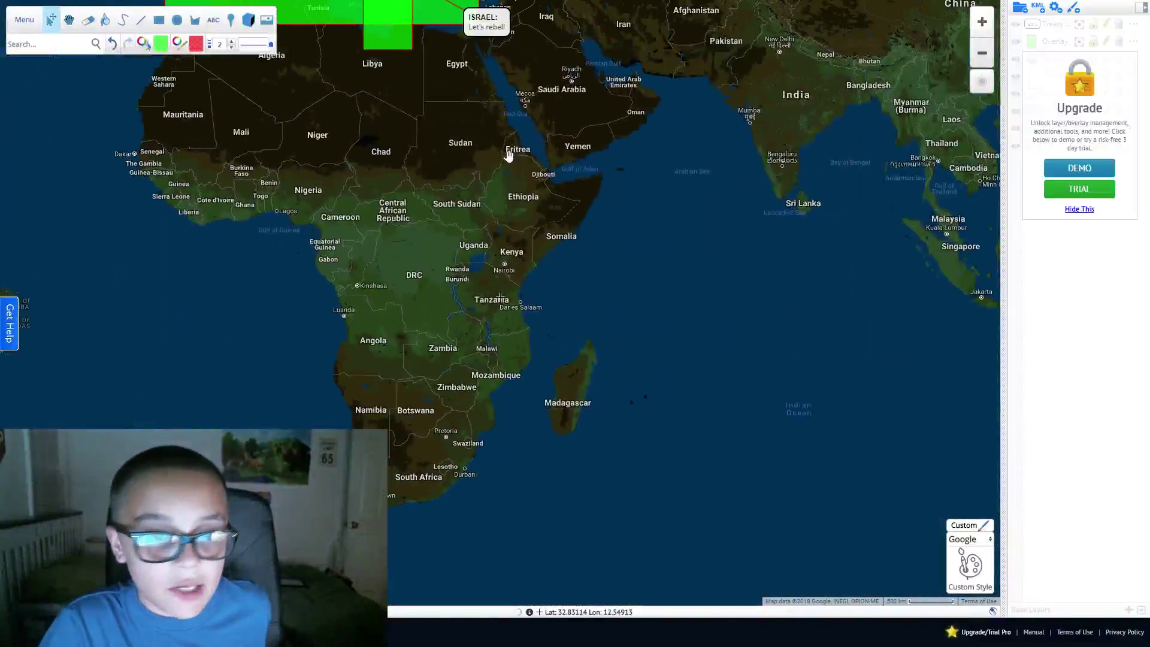
left_click_drag(581, 249, 771, 512)
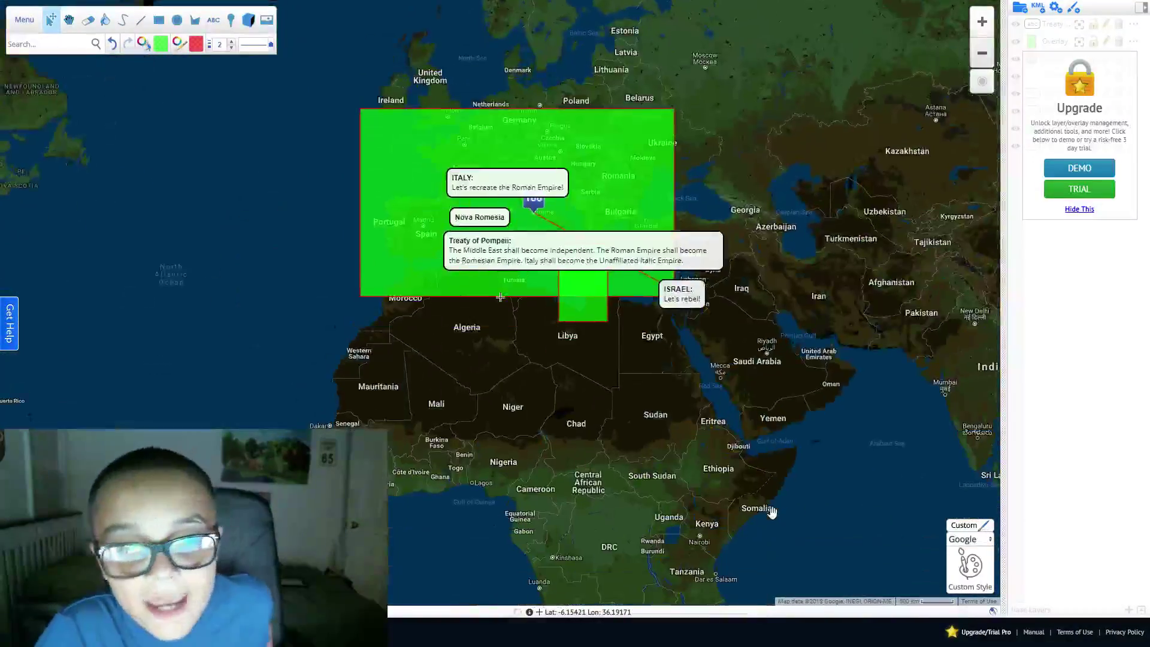
scroll(804, 483, "up", 1)
left_click(516, 274)
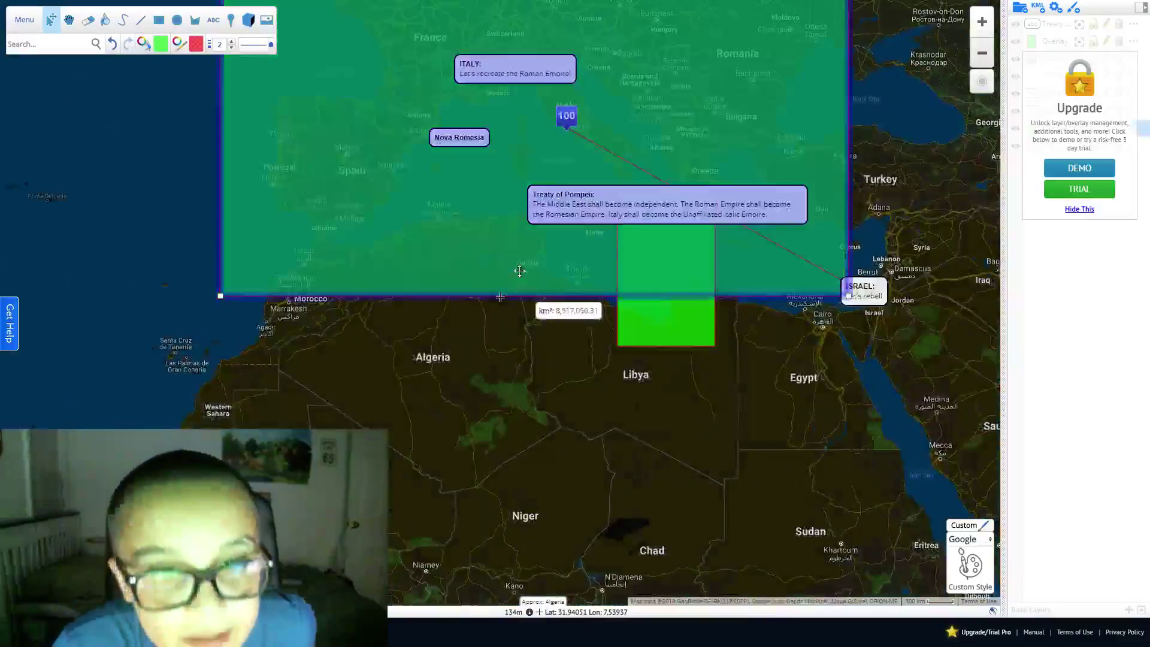
left_click_drag(517, 274, 496, 352)
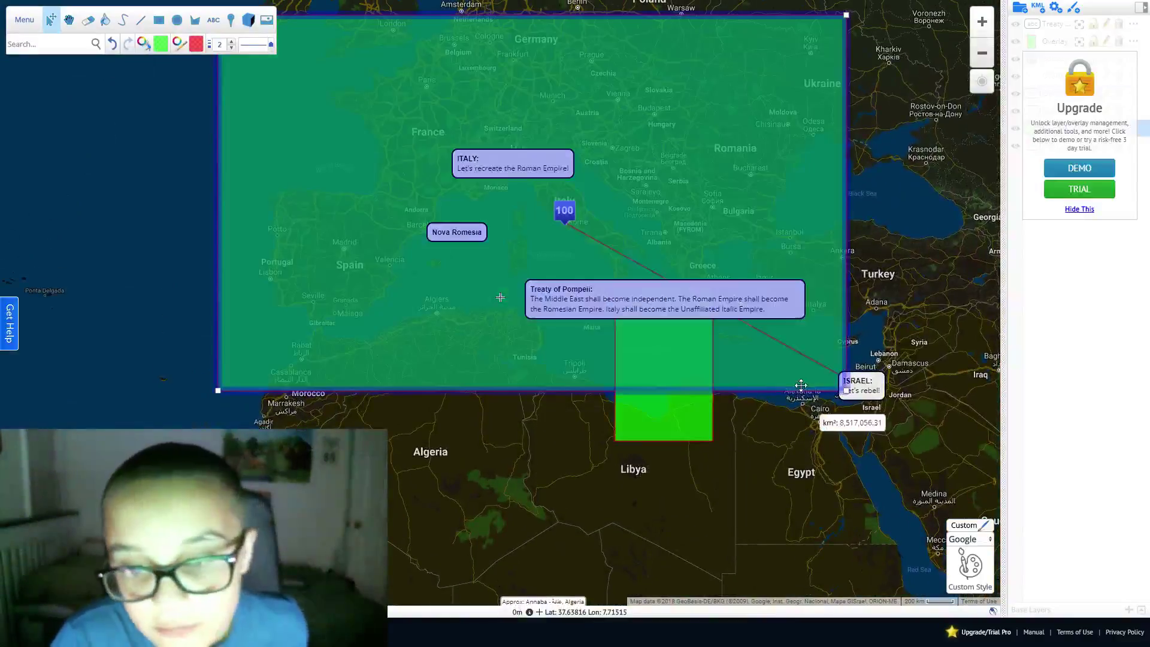
left_click(841, 395)
left_click(843, 388)
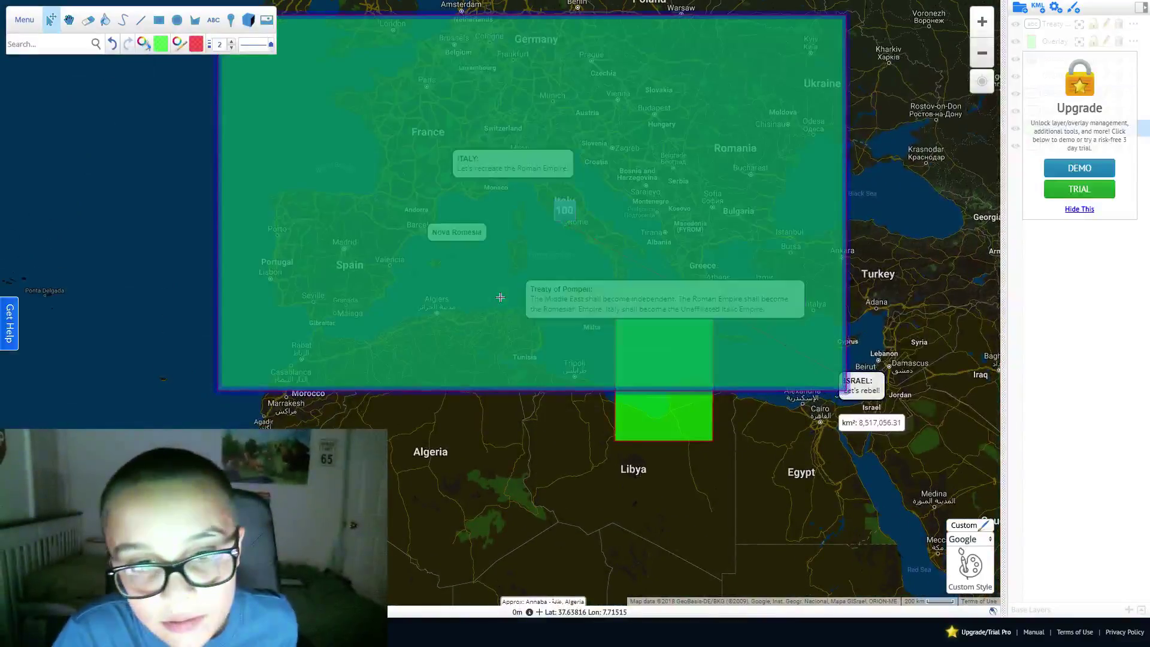
left_click(702, 362)
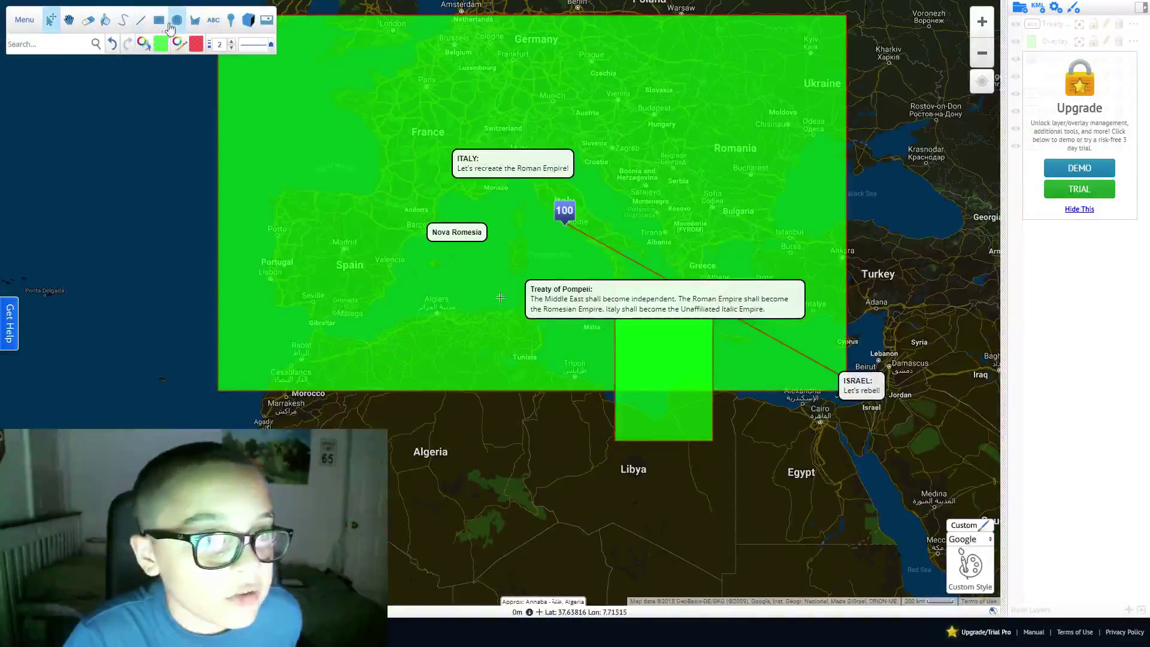
Set the fill colour to red and draw a rectangle over Italy and the western Balkans
left_click(161, 43)
left_click(161, 64)
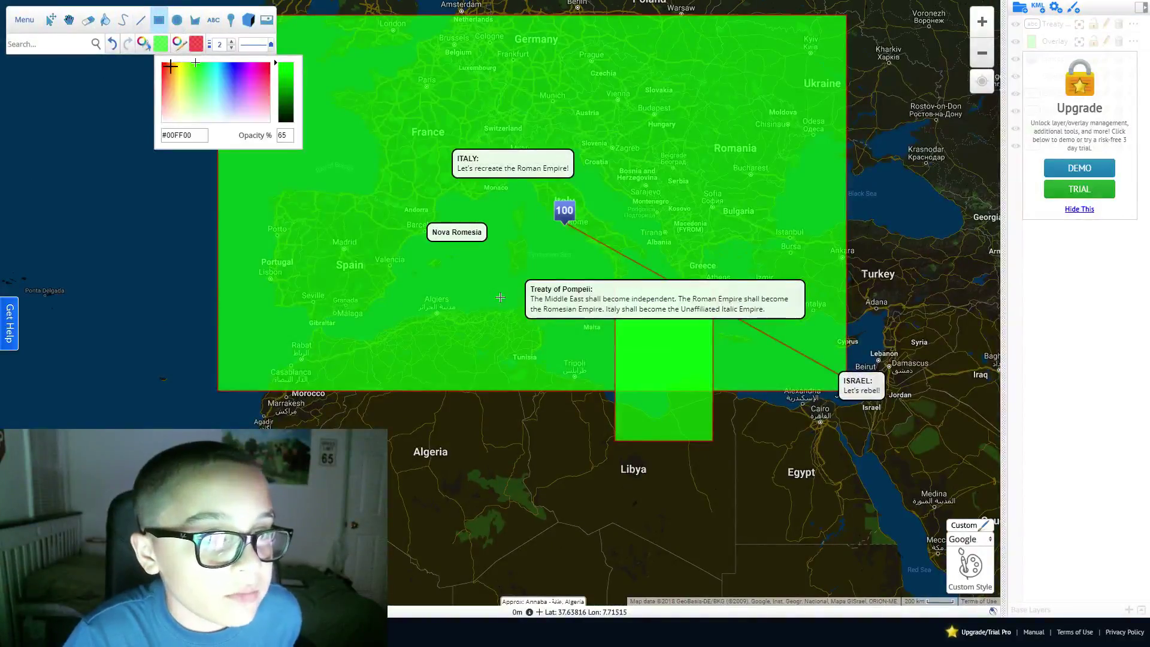
left_click(158, 61)
left_click(196, 43)
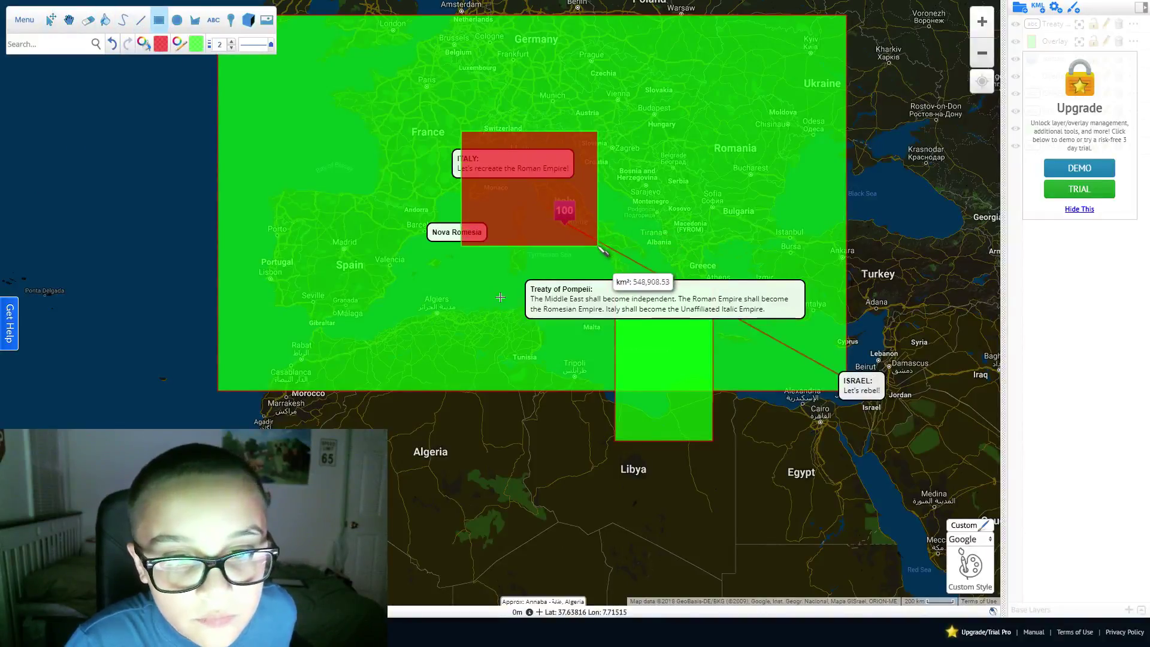
mouse_move(485, 141)
left_mouse_down()
mouse_move(672, 313)
mouse_move(664, 318)
left_mouse_up()
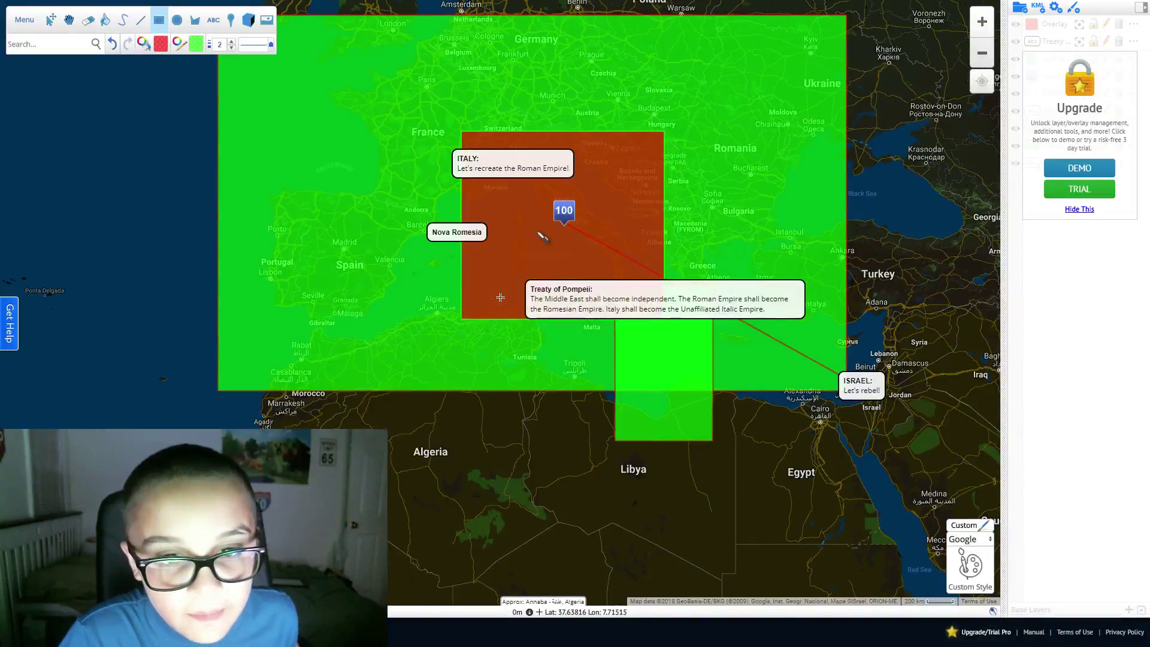
Place an 'Italic Empire' label on the red rectangle beside the 100 marker
left_click(213, 20)
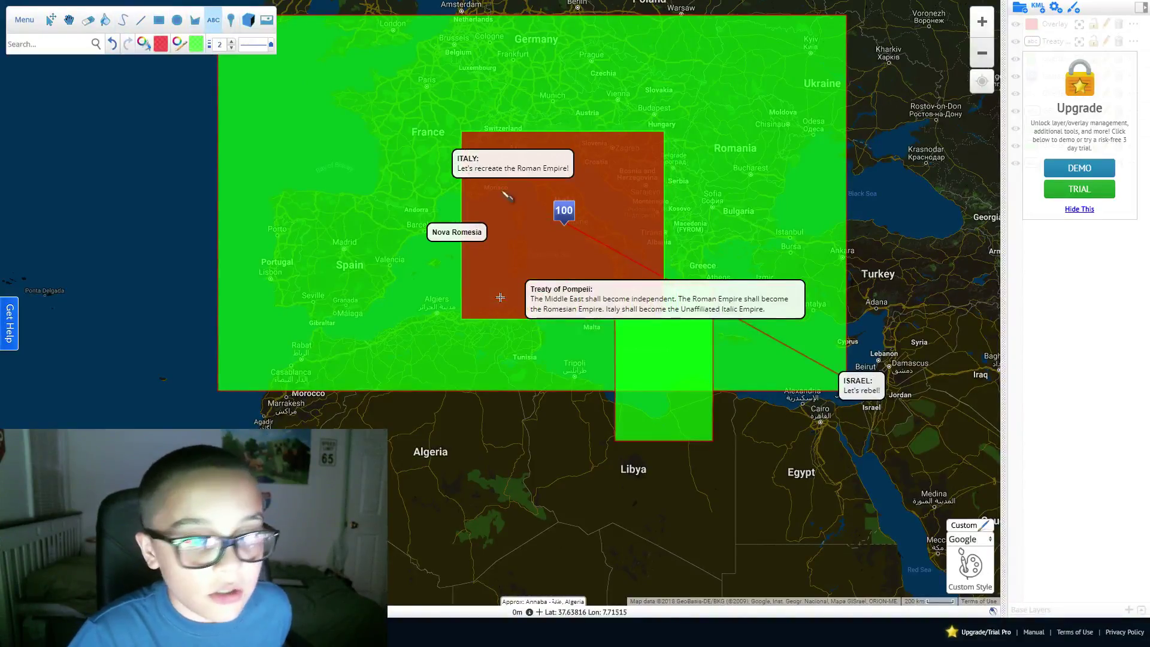
left_click(516, 211)
left_click(566, 257)
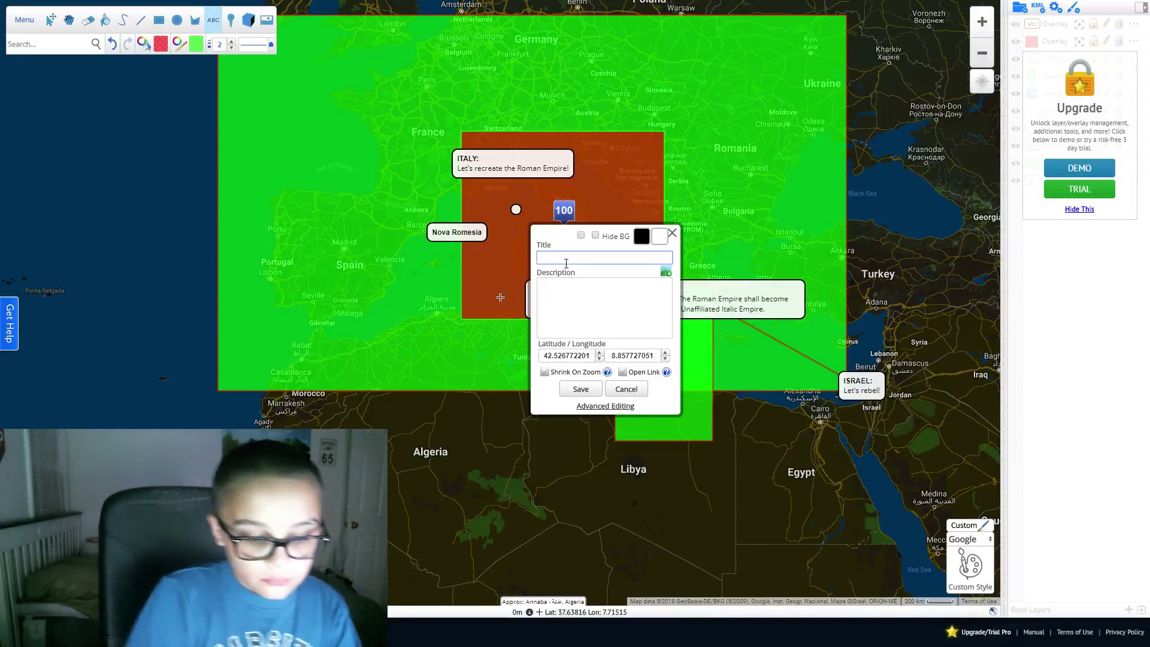
type("Ira")
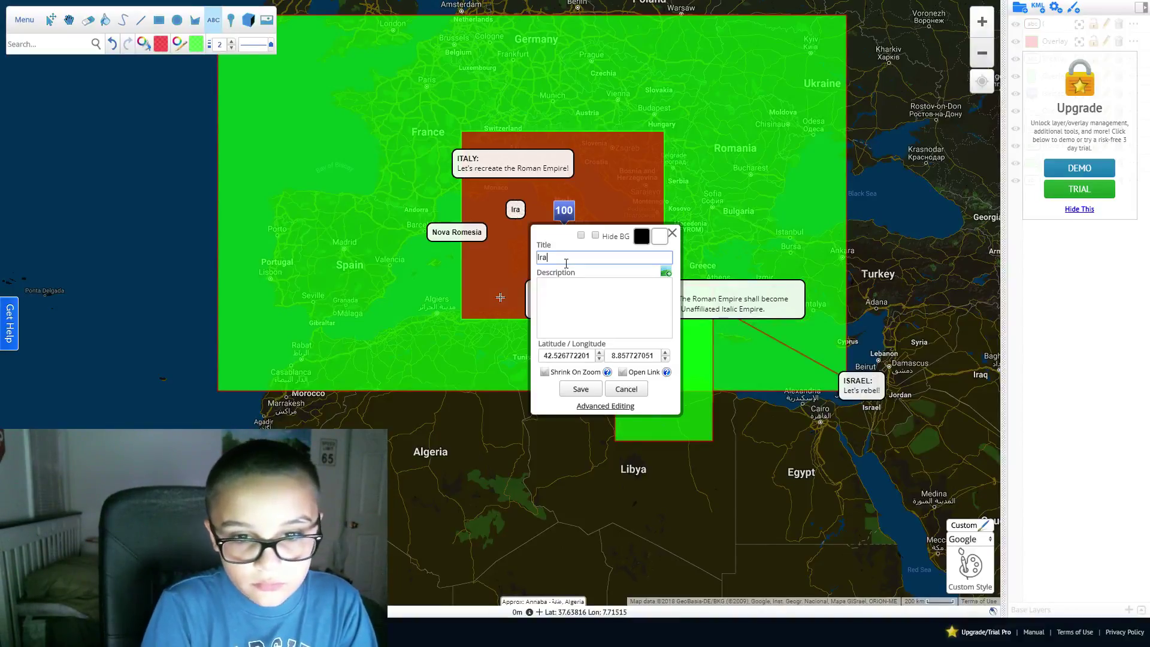
type("t")
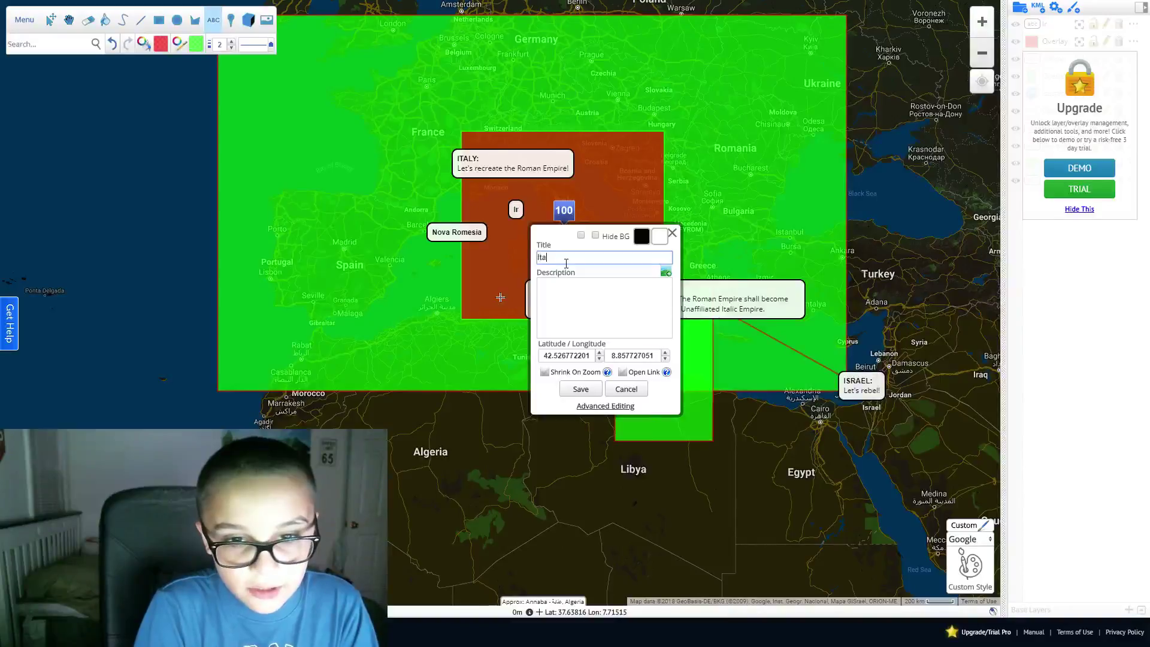
type("lic Empir")
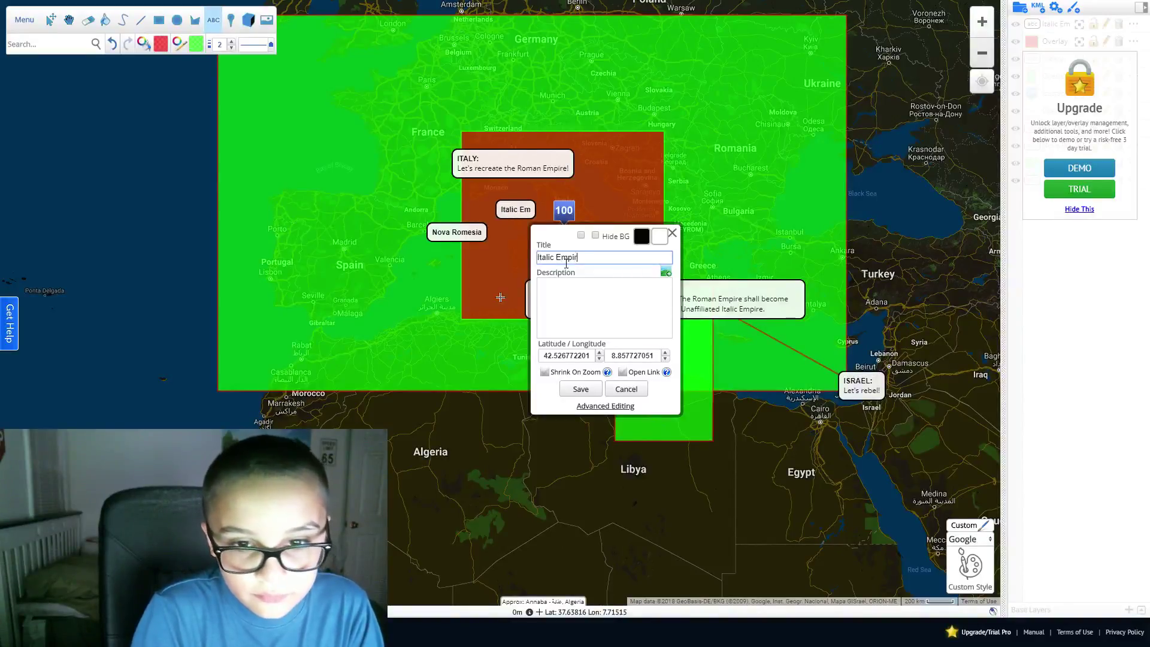
type("e")
left_click(580, 389)
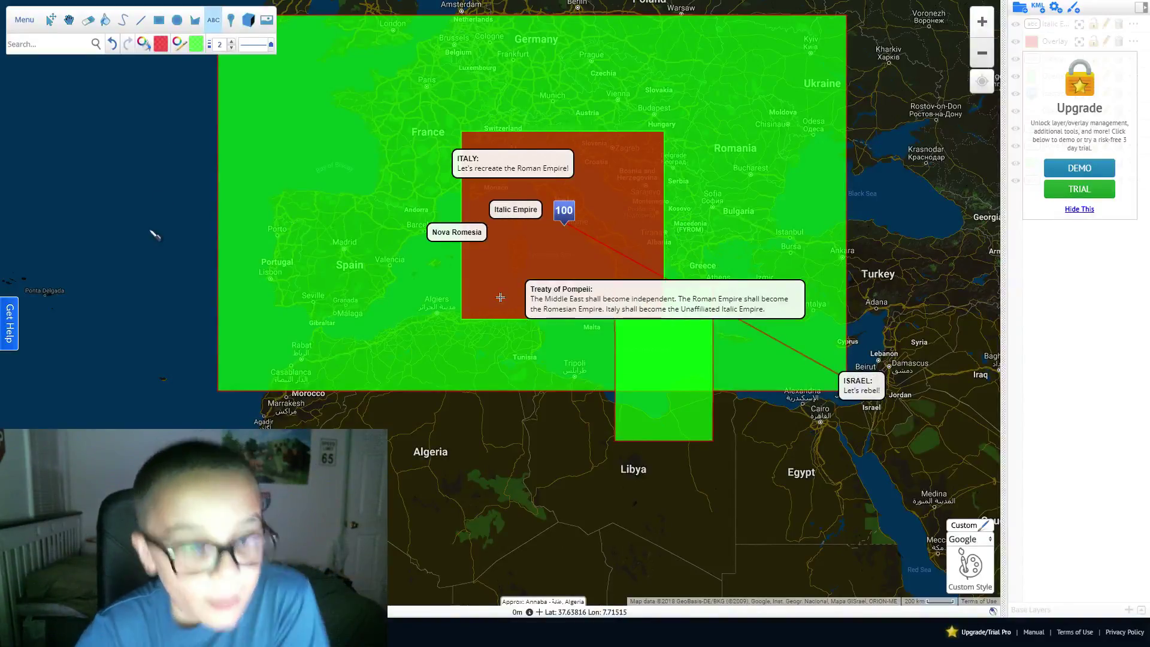
left_click(51, 20)
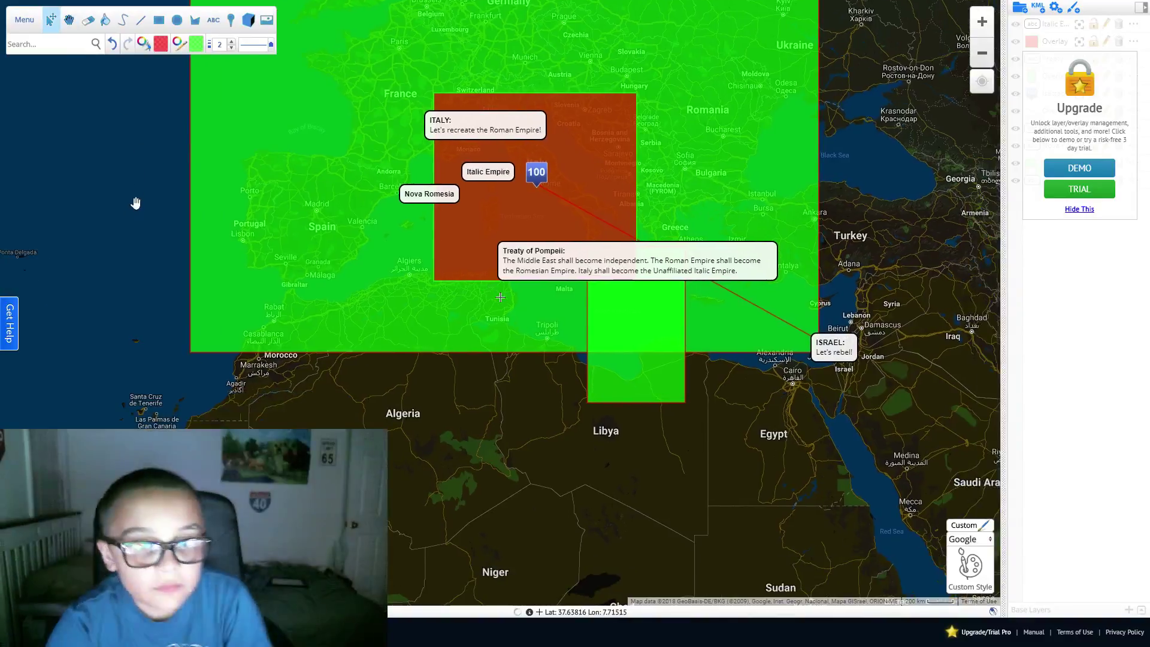
left_click_drag(136, 203, 172, 256)
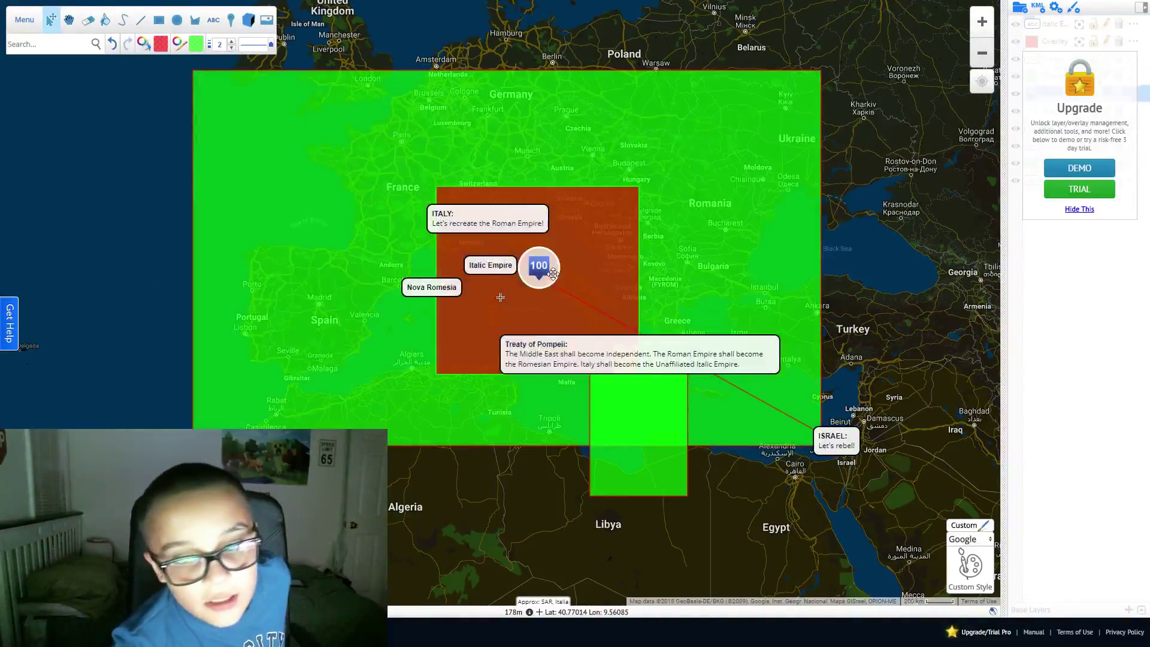
Place an 'Israel to Italy:' note above Hungary reading 'Let's go to the US!'
left_click(407, 240)
left_click(191, 101)
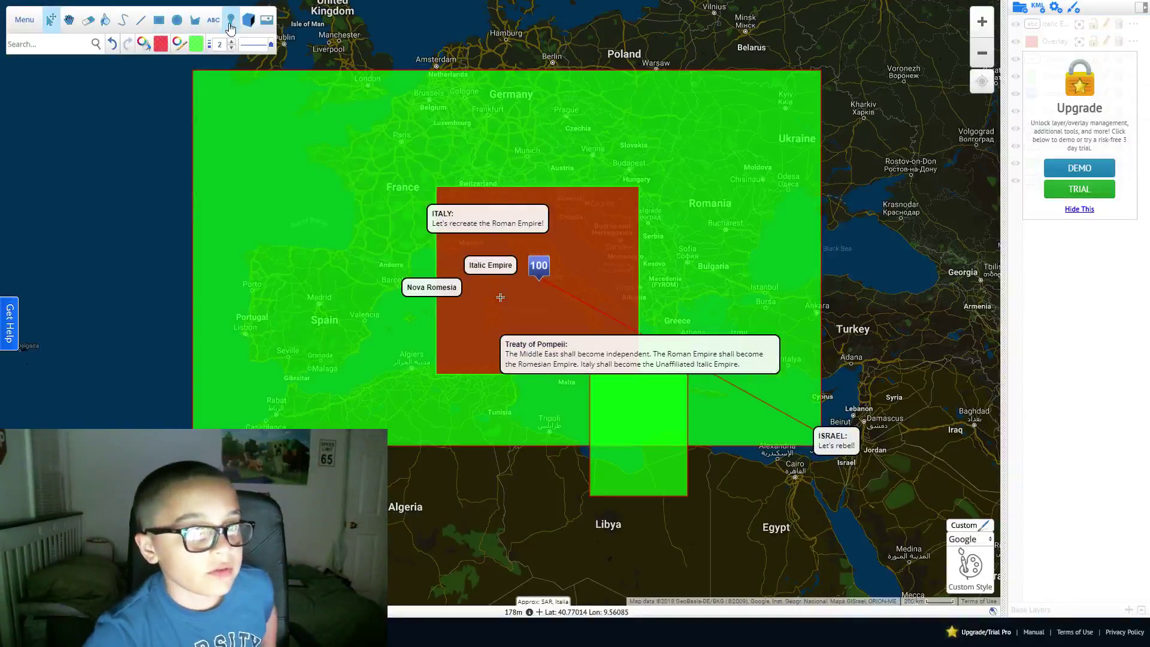
left_click(213, 20)
left_click(648, 162)
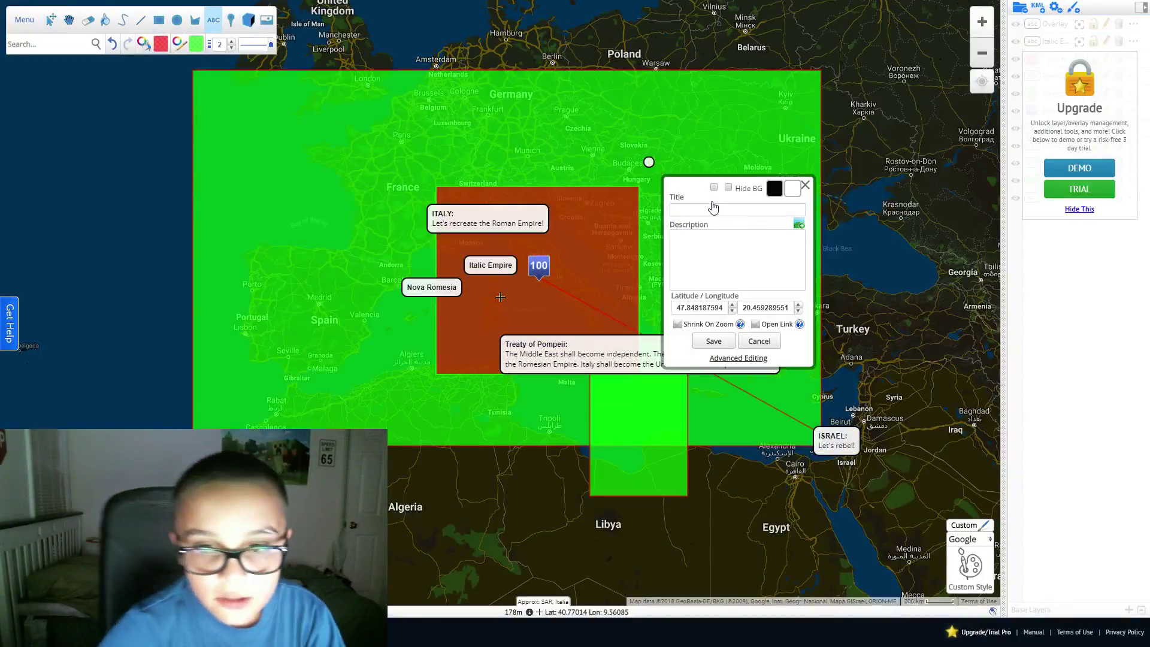
type("IS")
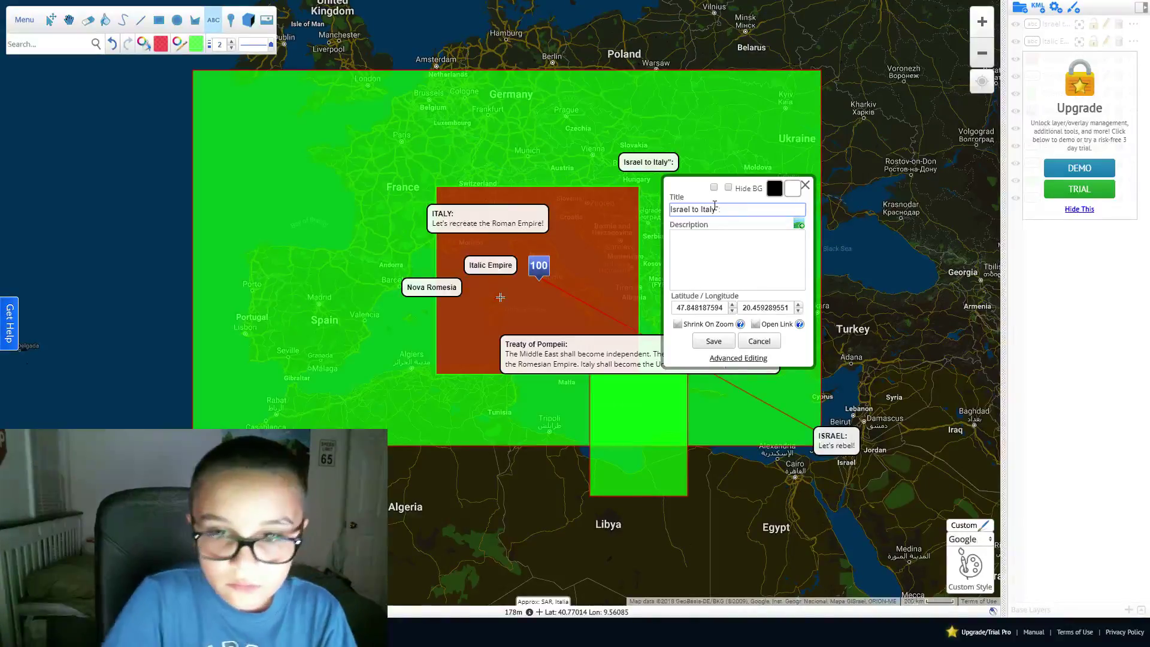
left_click(739, 253)
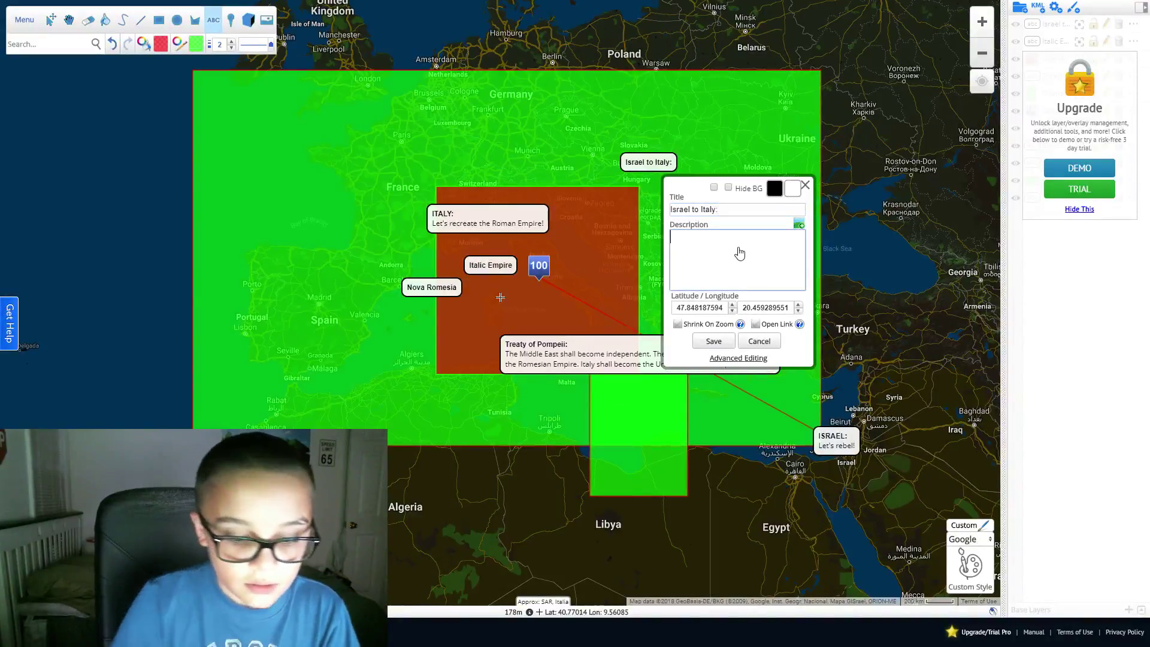
type("Let's ")
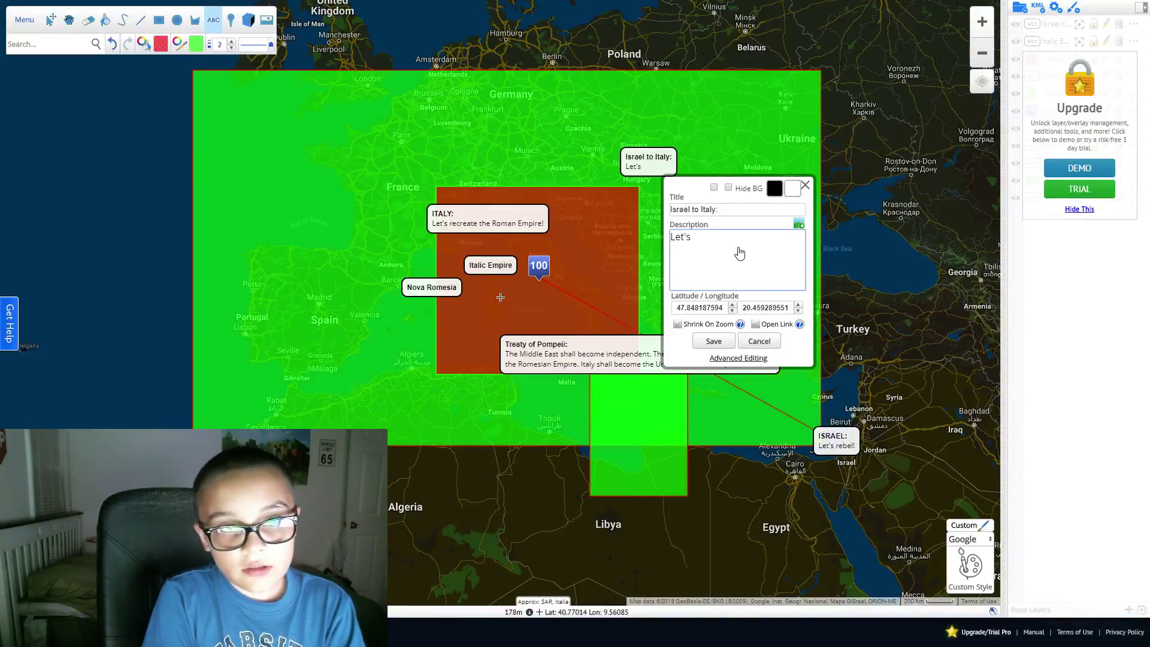
type("go to the")
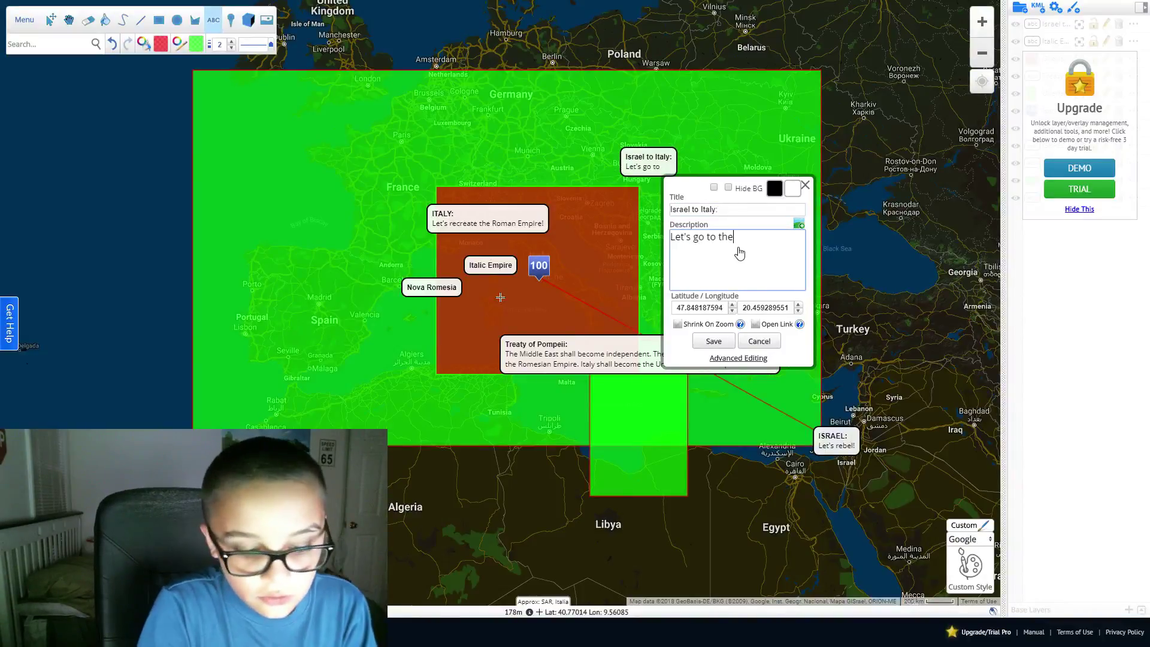
type(" US!")
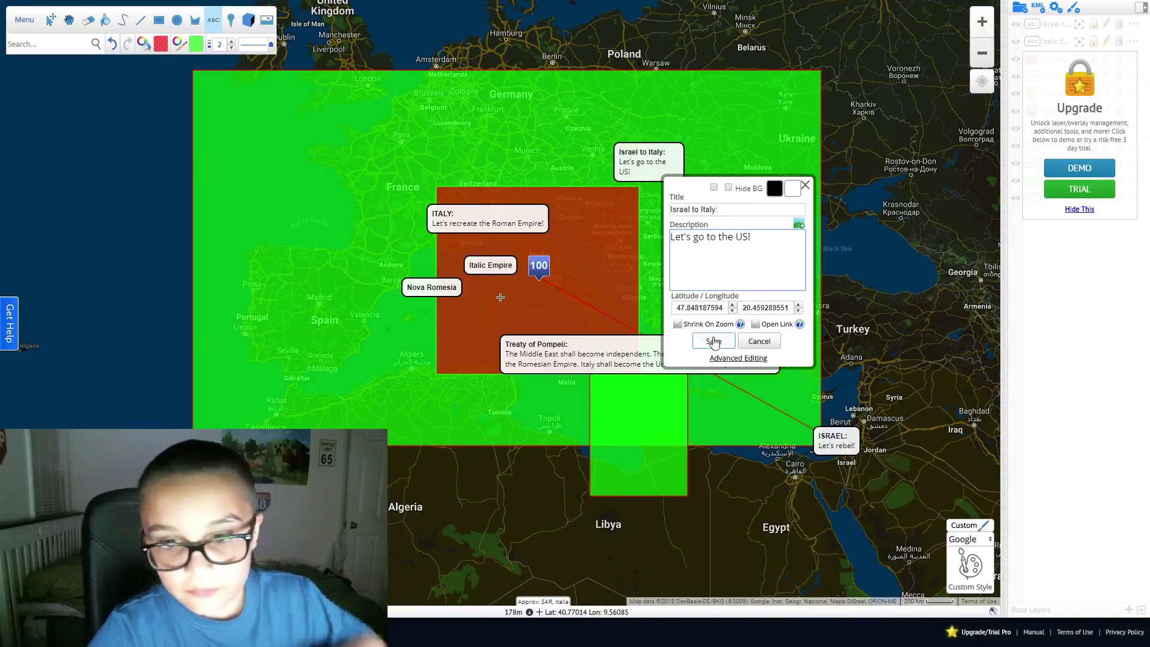
left_click(713, 340)
Add 'War' and 'Israeli-American War' as red-line legend entries
left_click(61, 257)
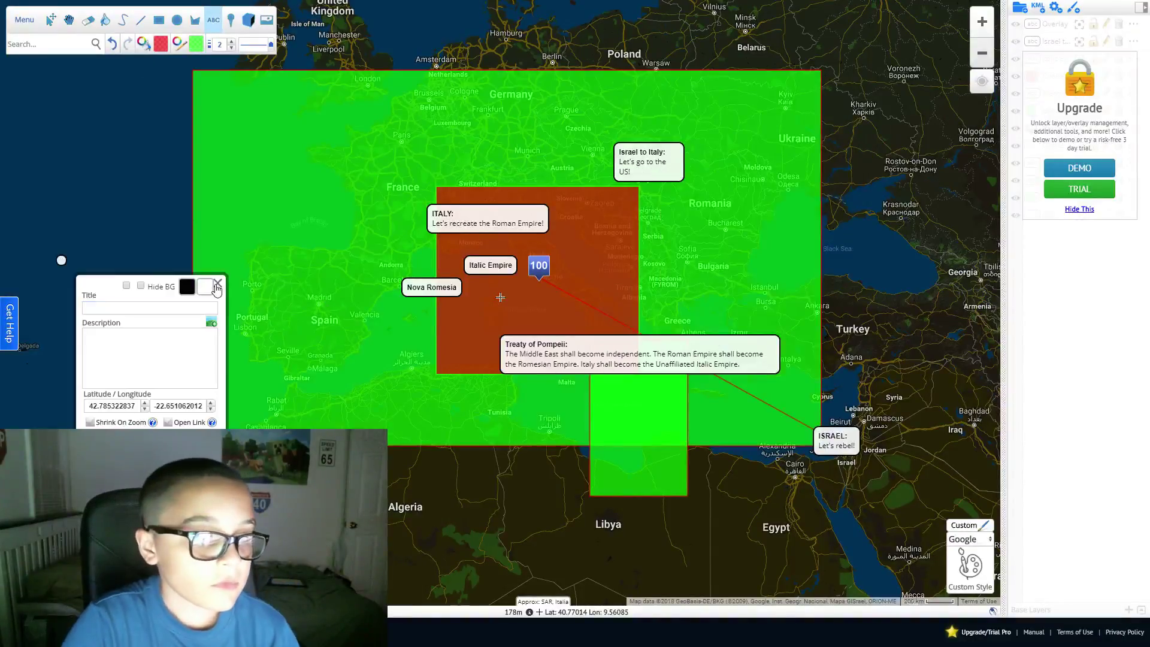
left_click(430, 392)
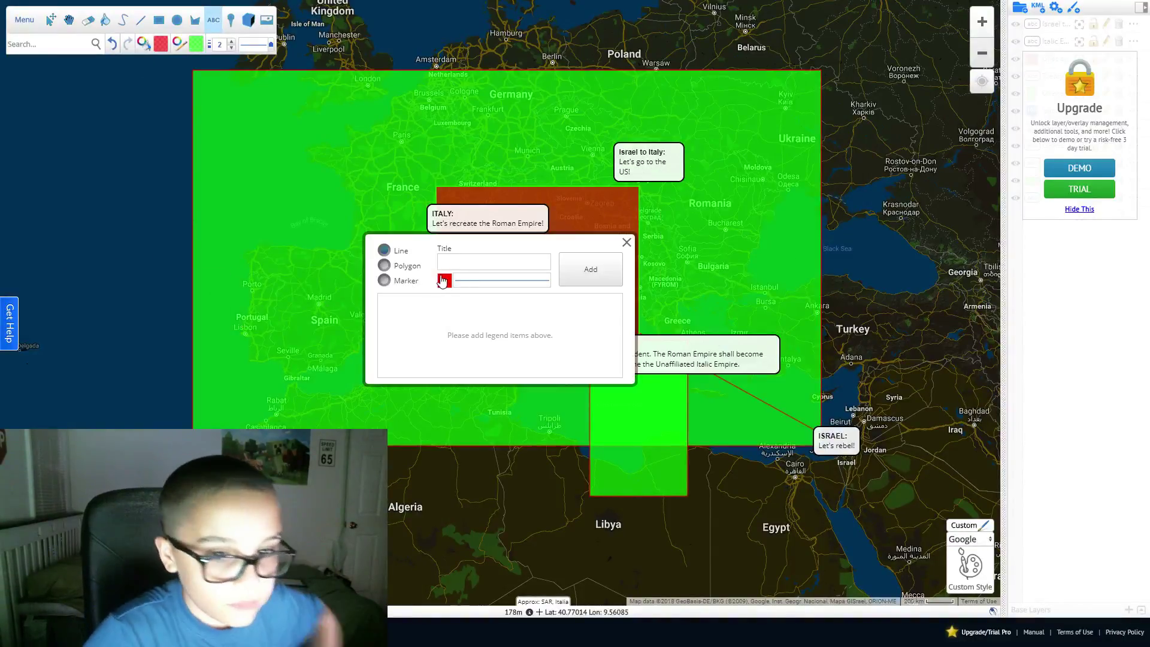
type("War")
left_click(583, 269)
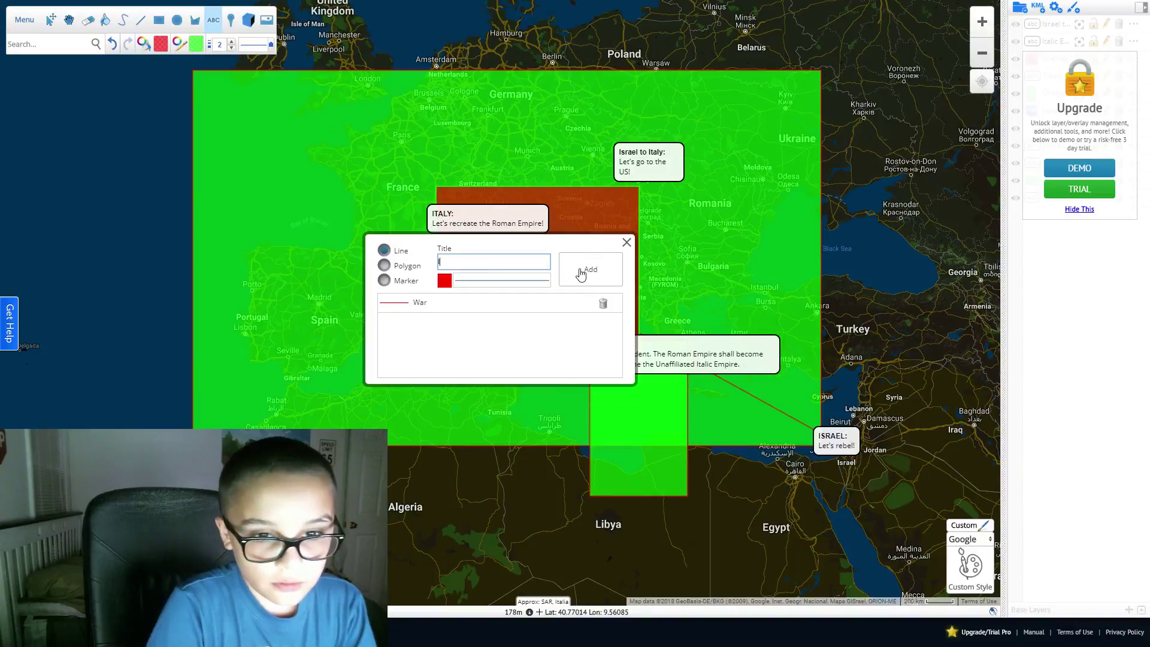
type("Israel")
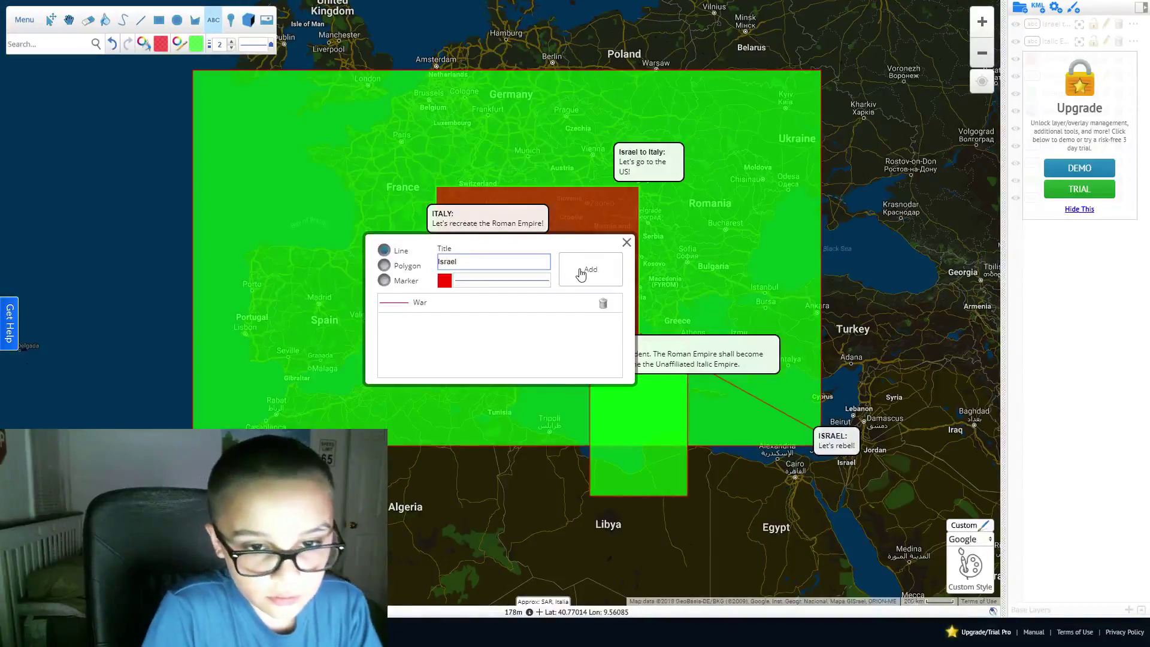
type("i-QAm")
key("BackSpace")
key("BackSpace")
key("BackSpace")
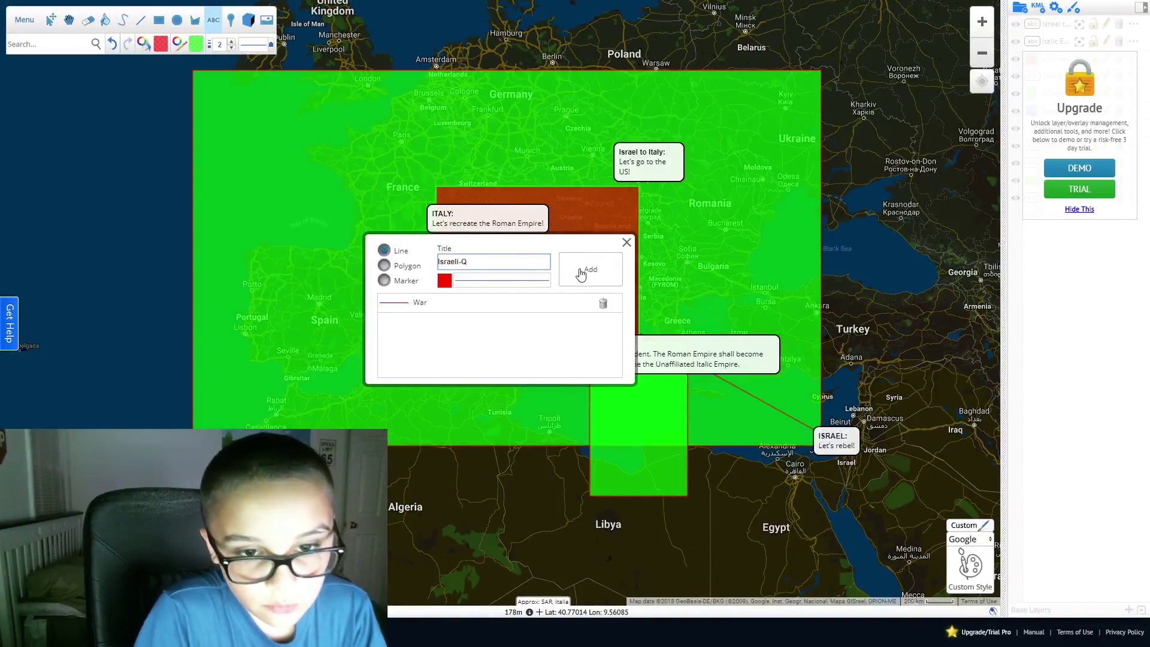
type("American War")
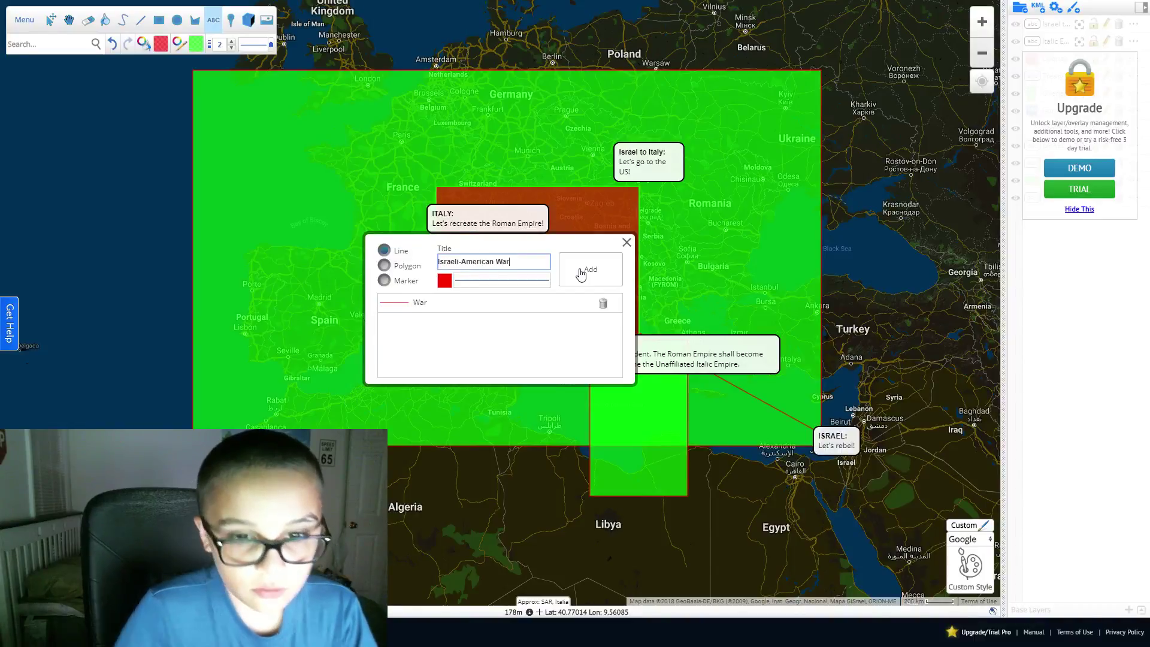
left_click(584, 271)
Discard a stray text note and delete the 'War' entry from the legend
left_click(626, 242)
left_click(113, 358)
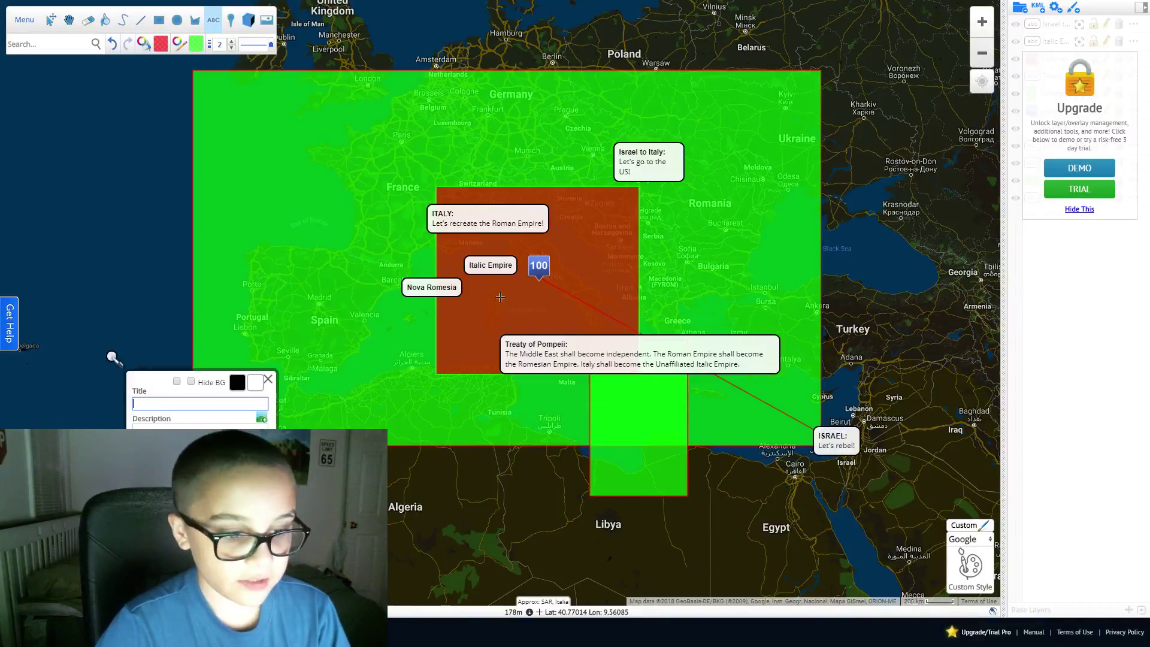
left_click(268, 379)
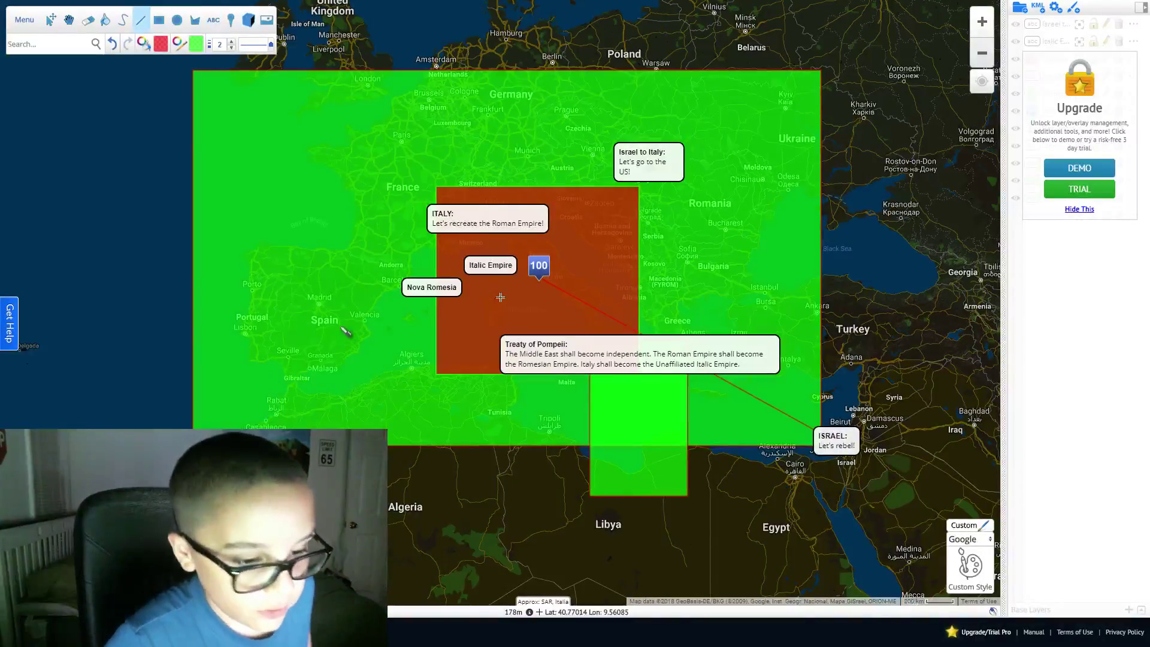
left_click(500, 297)
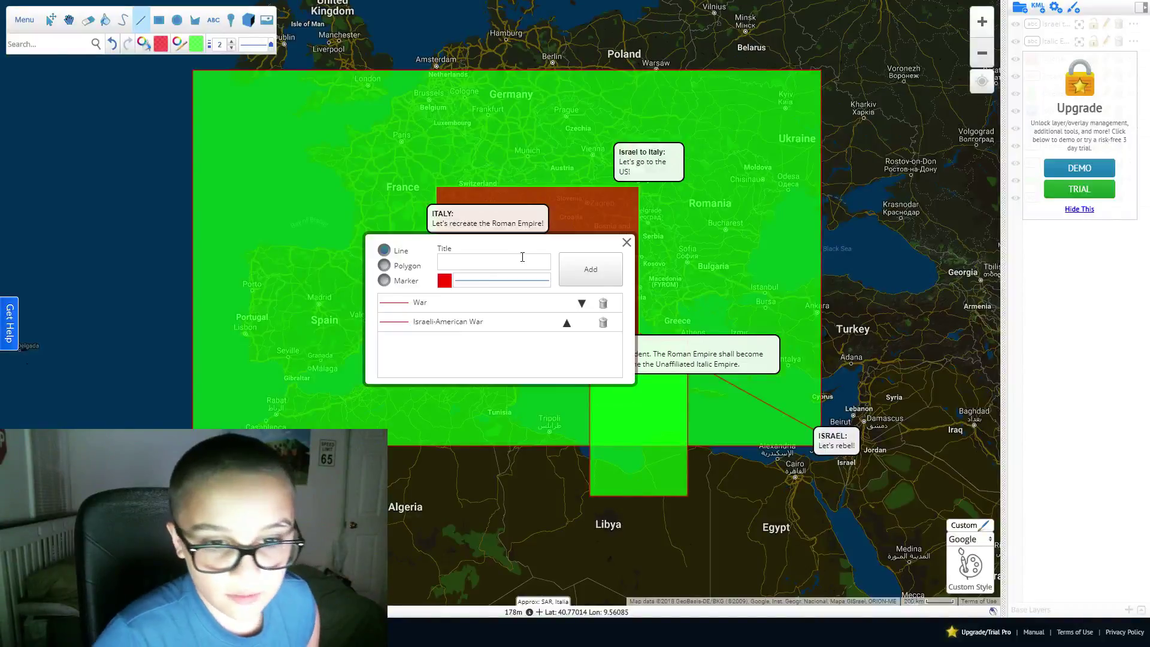
left_click(603, 304)
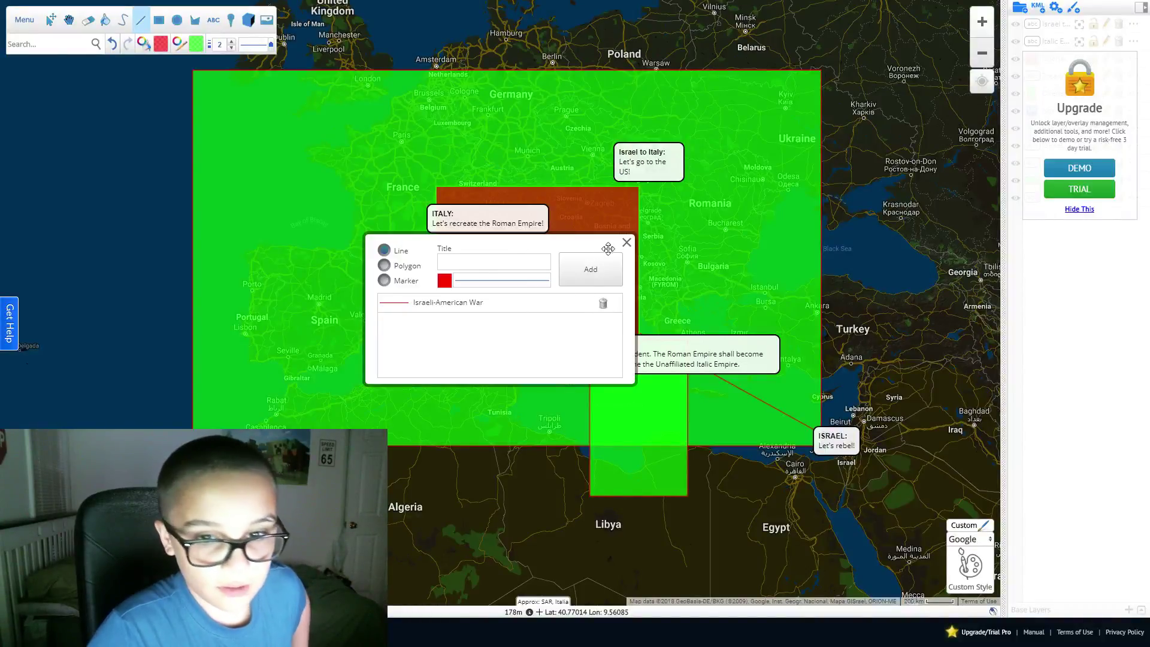
key("Escape")
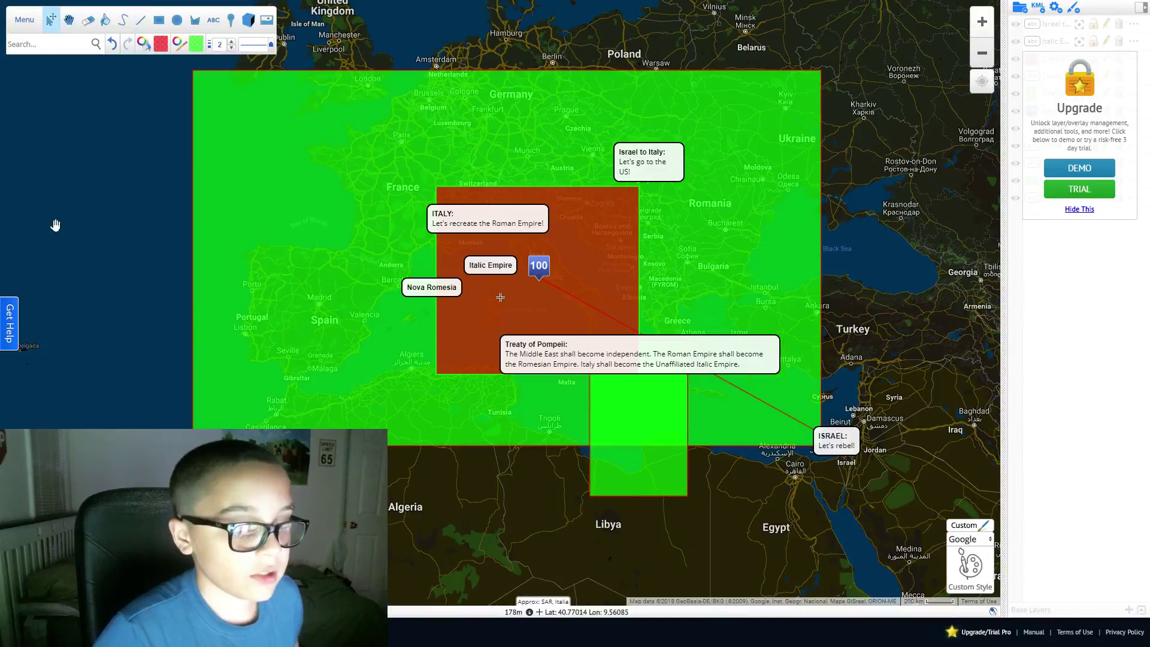
Replace the green line with a red one running east past Minneapolis
mouse_move(55, 224)
left_mouse_down()
mouse_move(133, 303)
mouse_move(543, 295)
left_mouse_up()
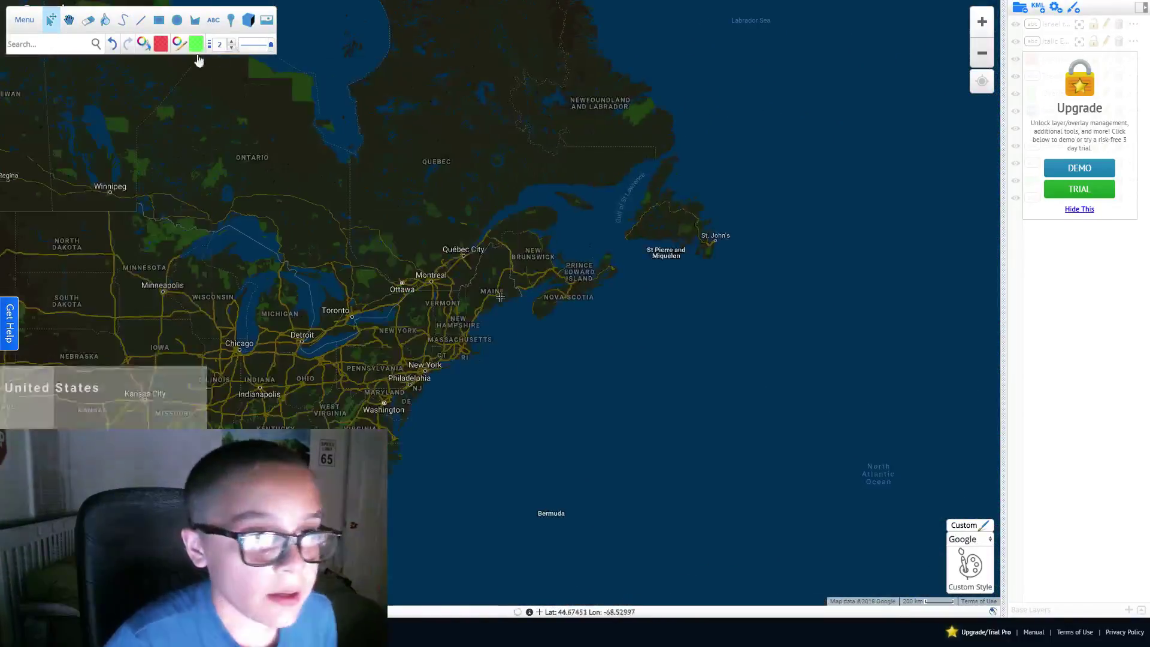
left_click(140, 20)
left_click(39, 255)
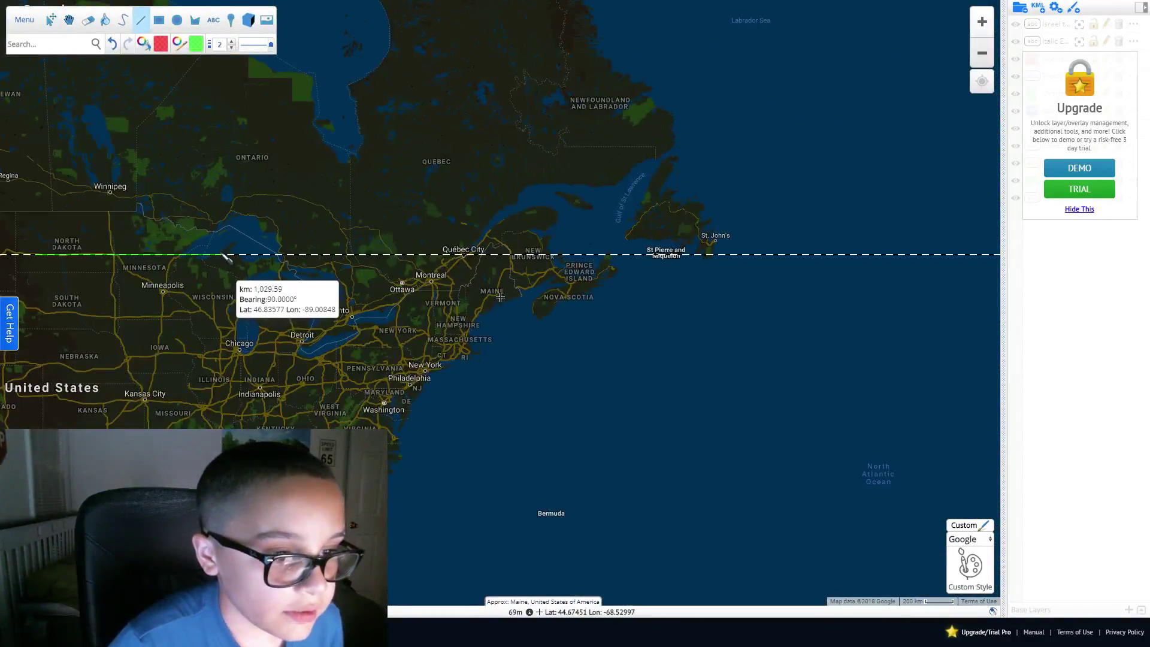
double_click(223, 255)
left_click(196, 43)
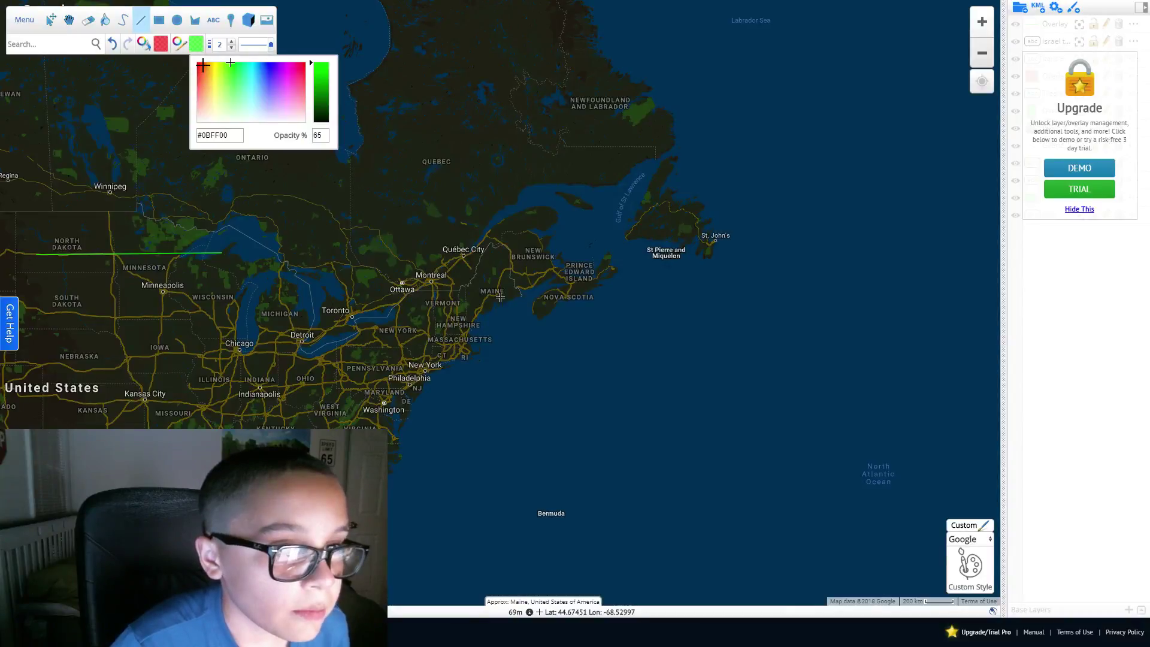
left_click(45, 219)
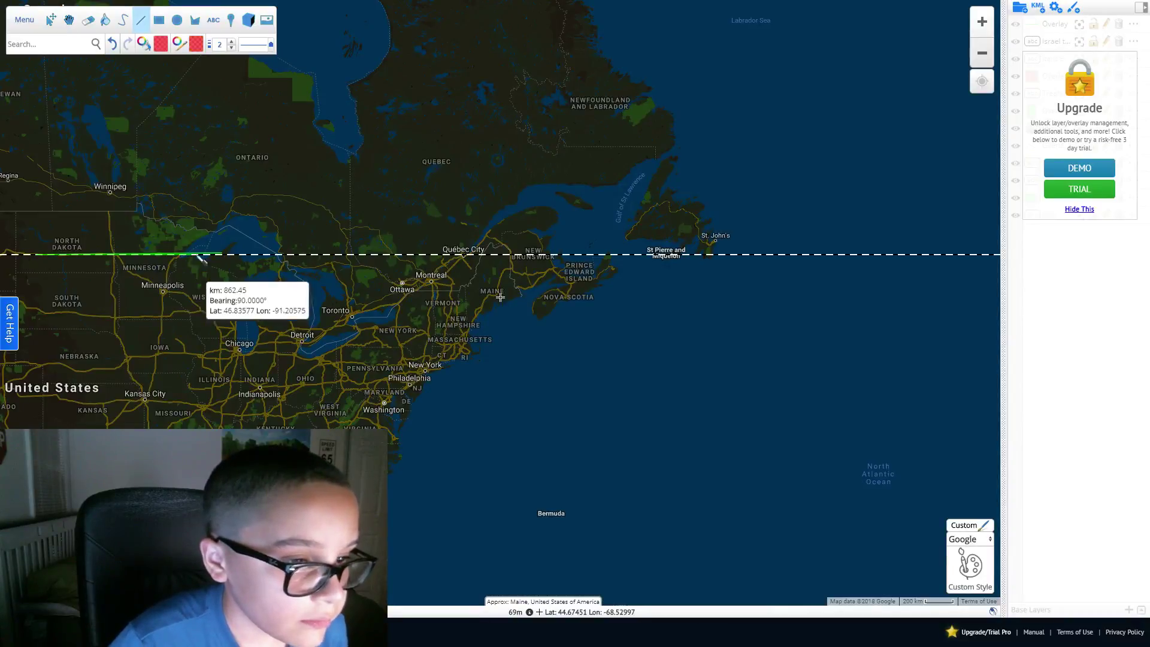
key("ctrl+z")
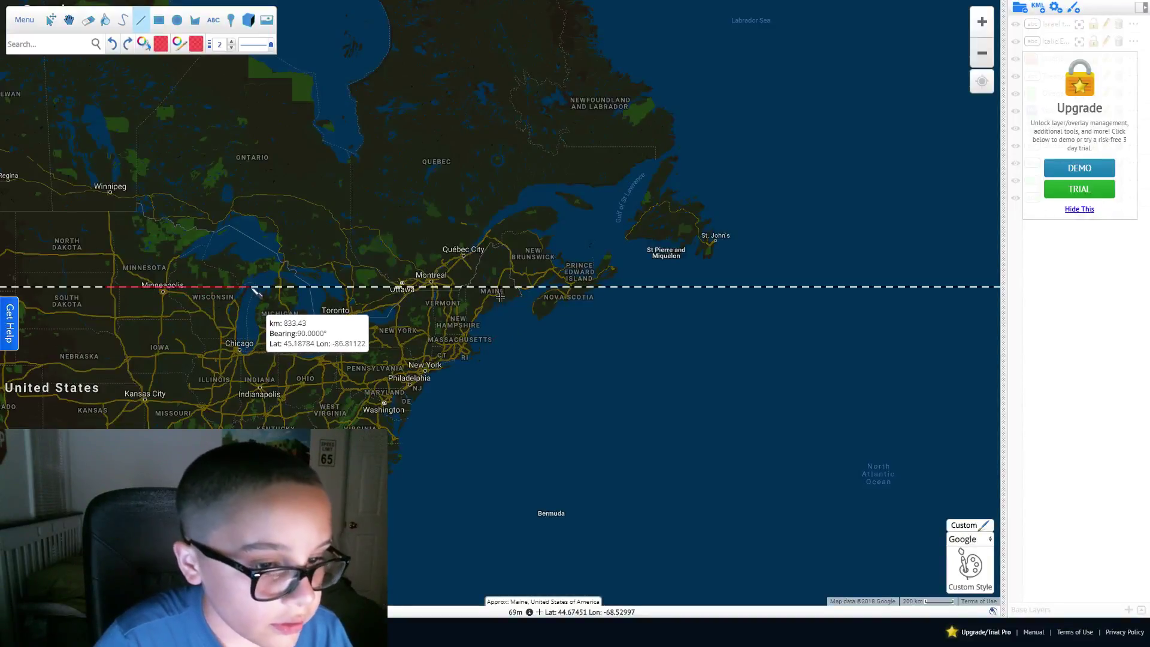
left_click(251, 287)
left_click(54, 21)
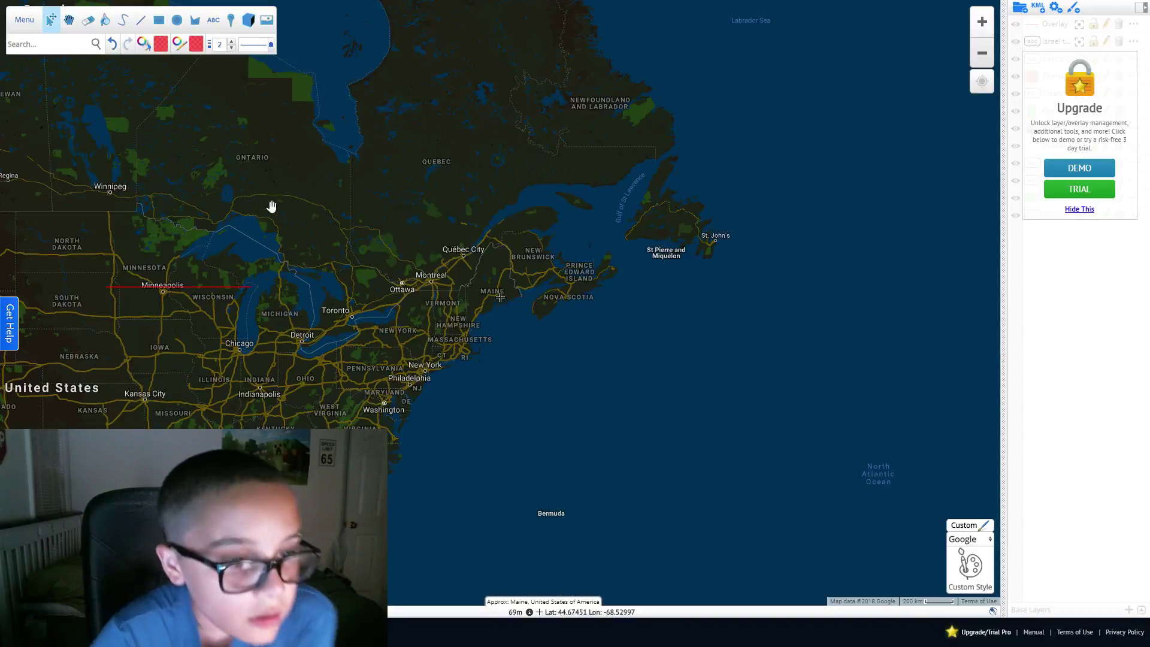
Draw a red attack line from the 100 marker across the Atlantic to Massachusetts
left_click_drag(656, 272, 331, 351)
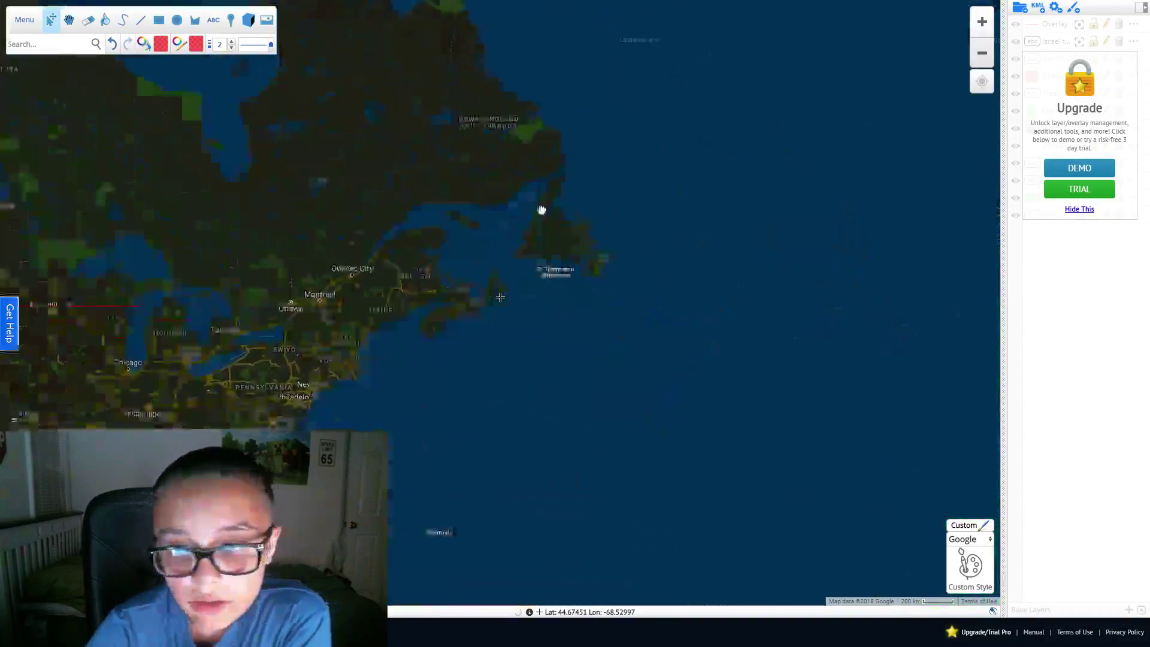
mouse_move(886, 251)
left_mouse_down()
mouse_move(590, 271)
mouse_move(238, 263)
left_mouse_up()
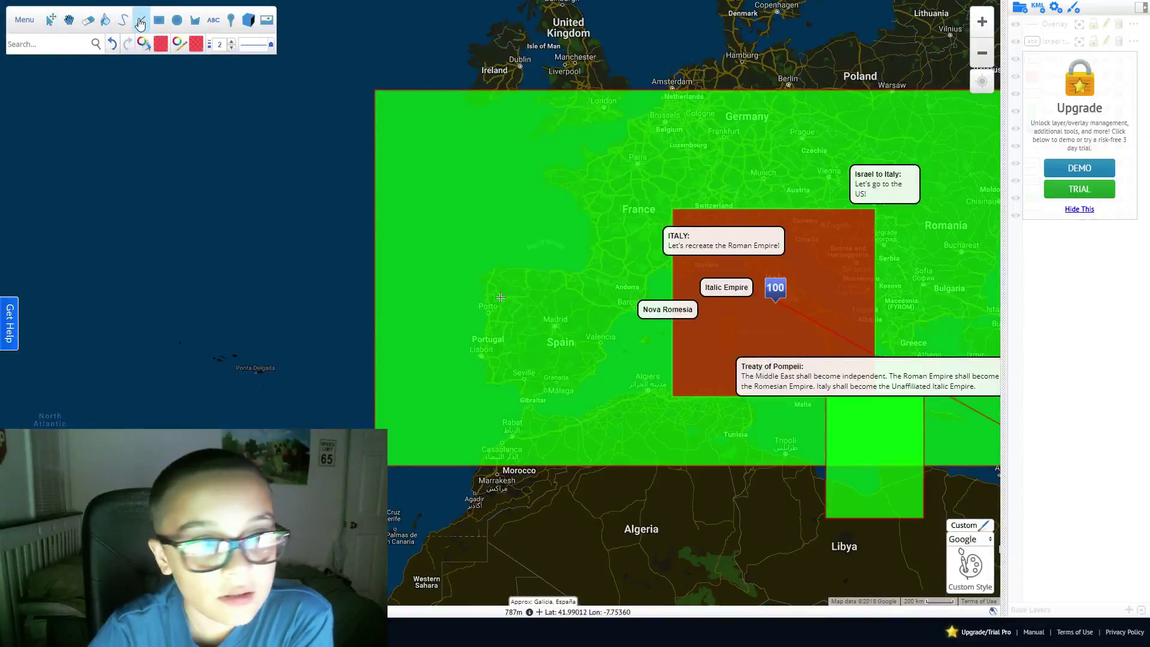
left_click(785, 302)
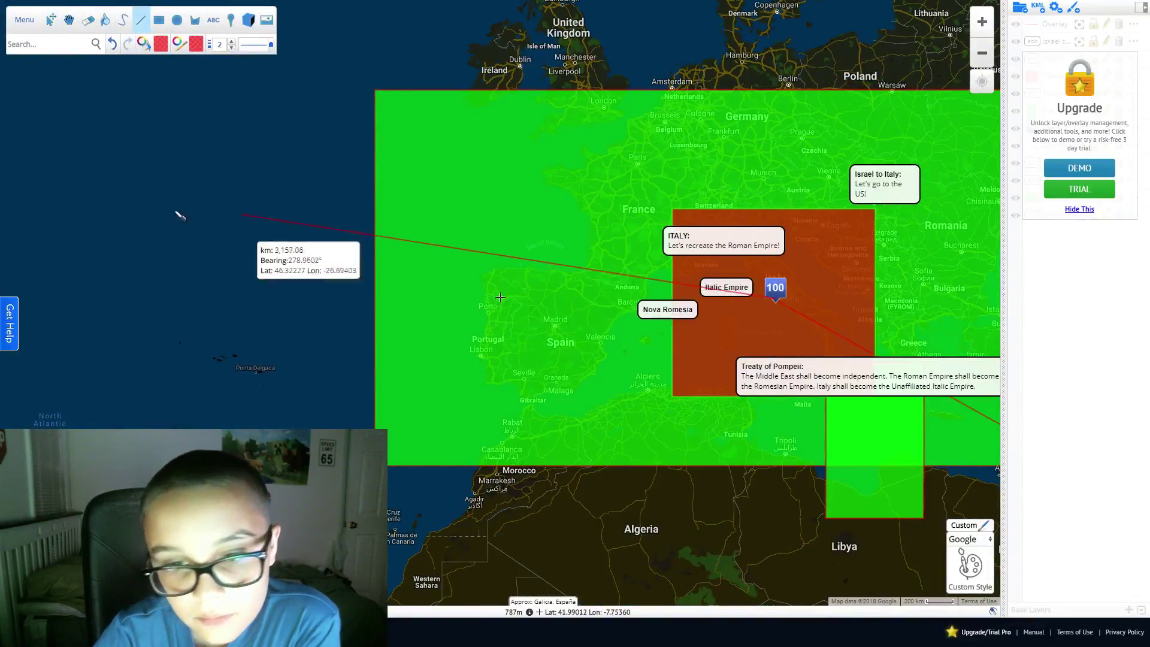
left_click(29, 205)
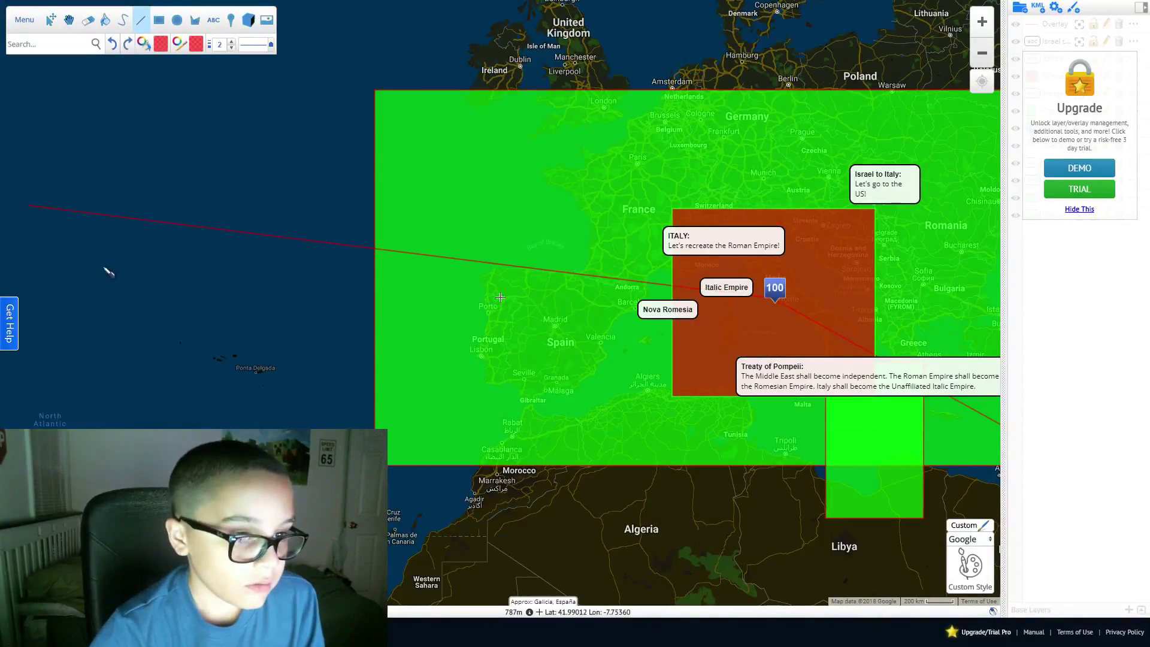
left_click(69, 20)
mouse_move(149, 180)
left_mouse_down()
mouse_move(408, 226)
mouse_move(414, 264)
left_mouse_up()
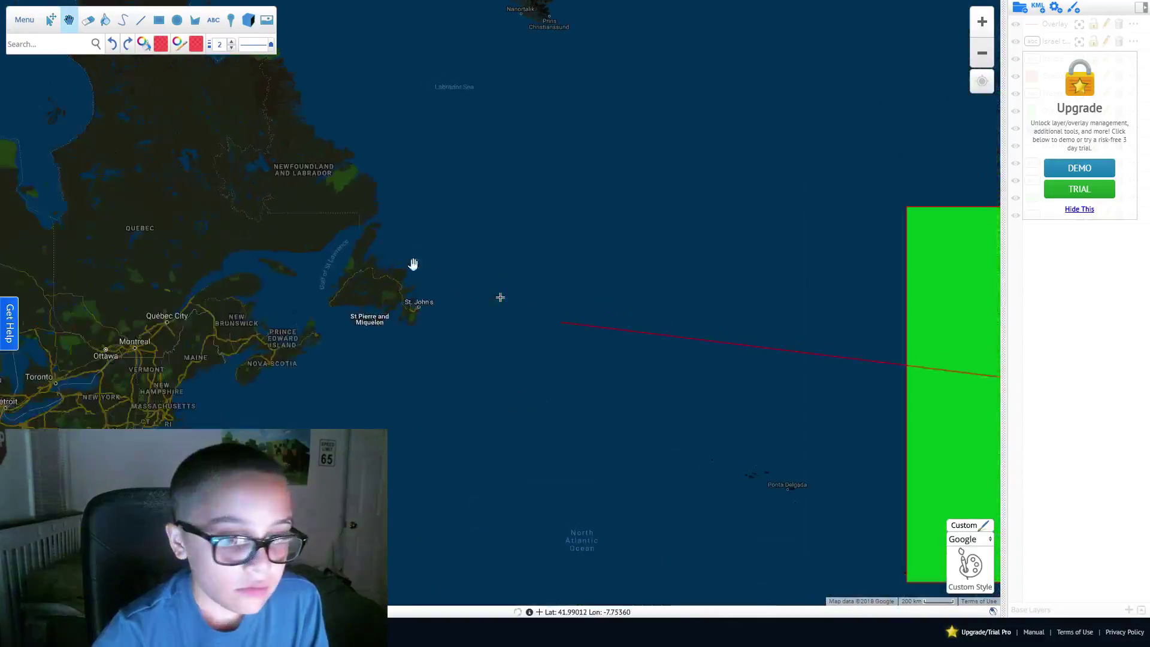
left_click(141, 20)
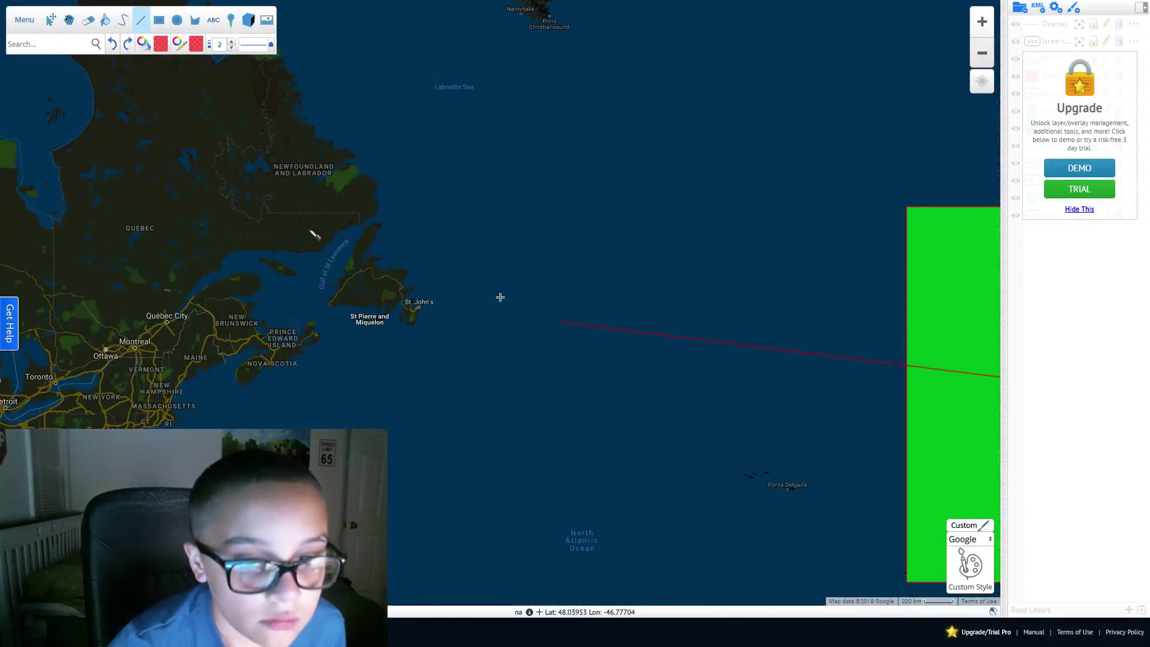
left_click(561, 324)
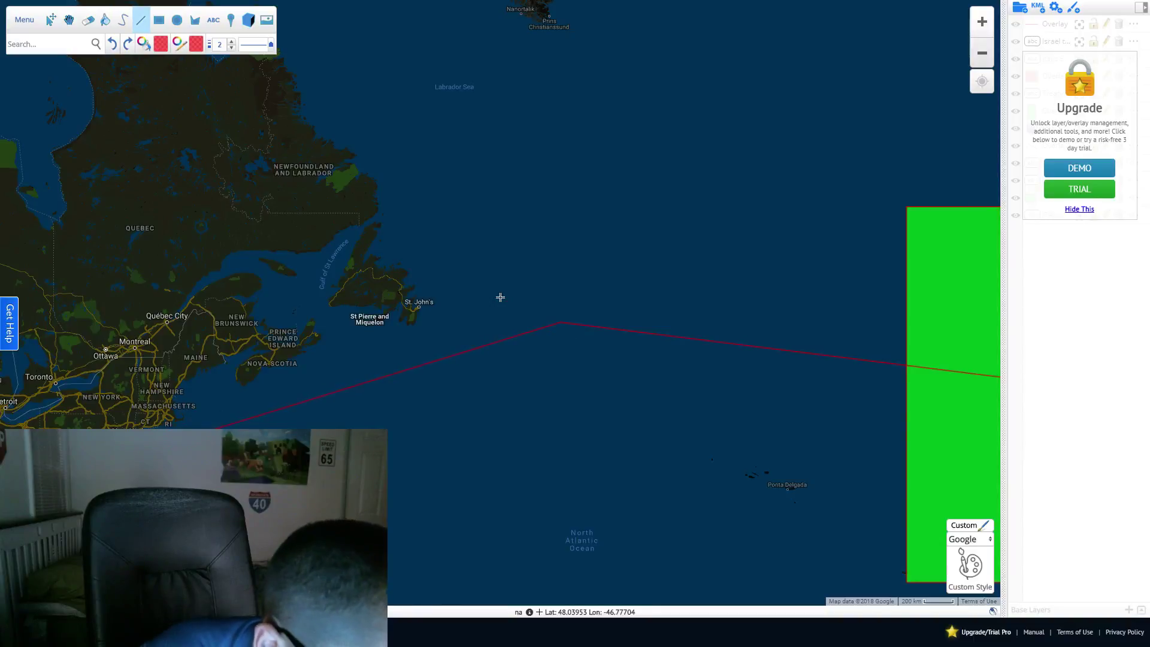
double_click(150, 448)
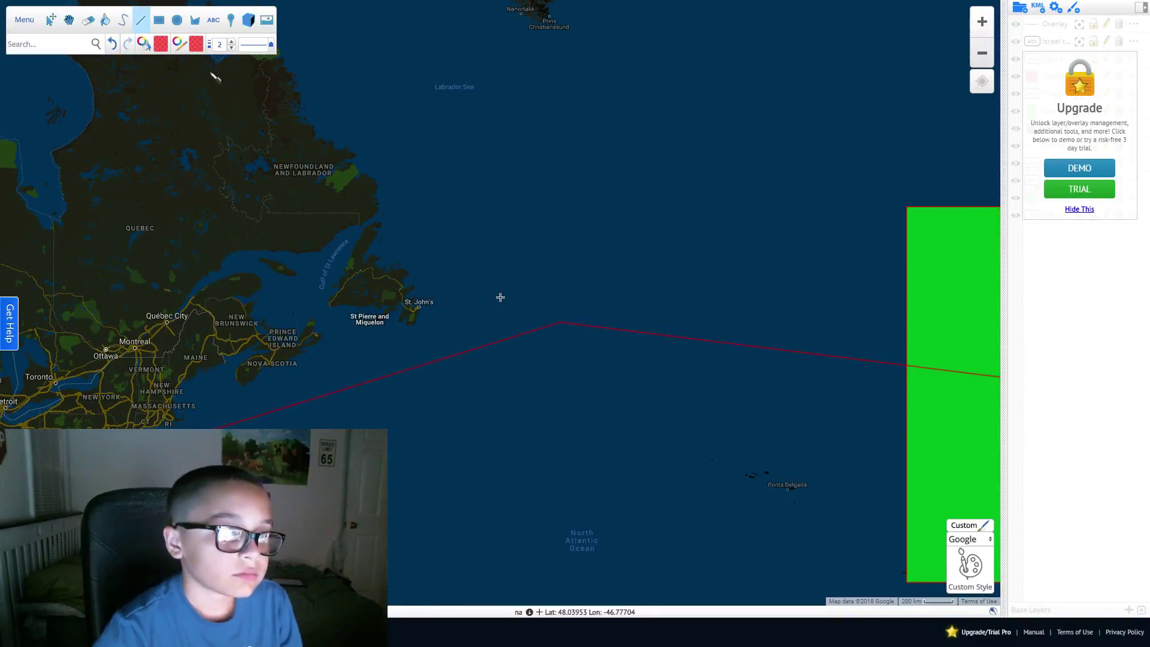
Place a number-90 marker at the attack line's end near Washington
left_click(230, 20)
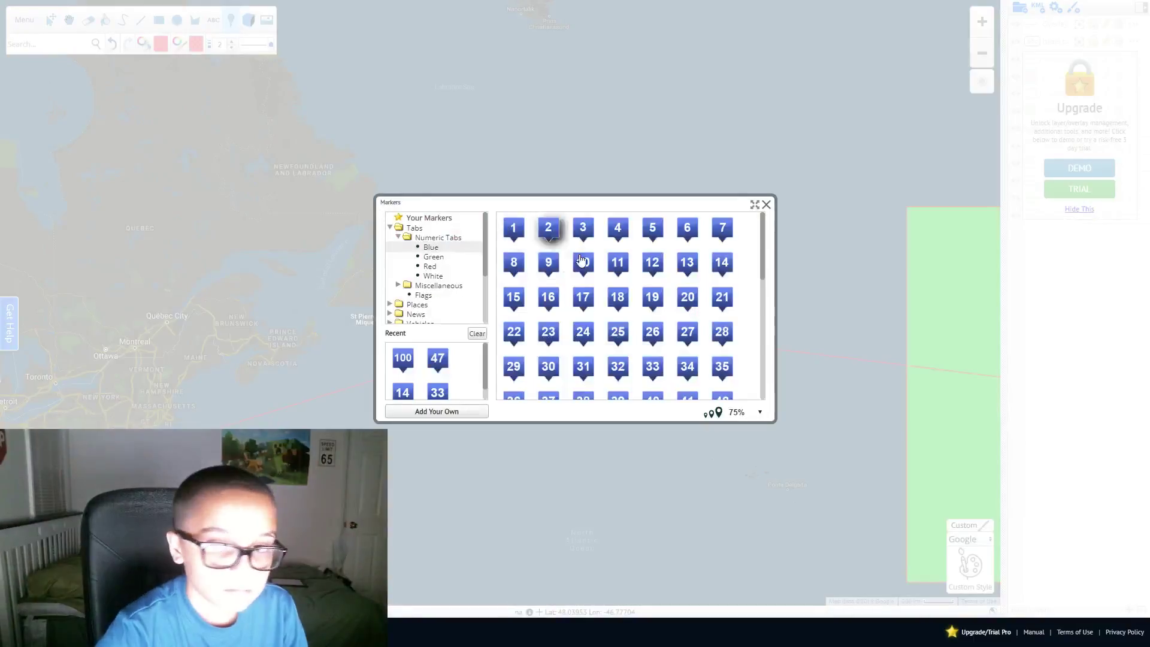
scroll(754, 372, "down", 5)
left_click(687, 312)
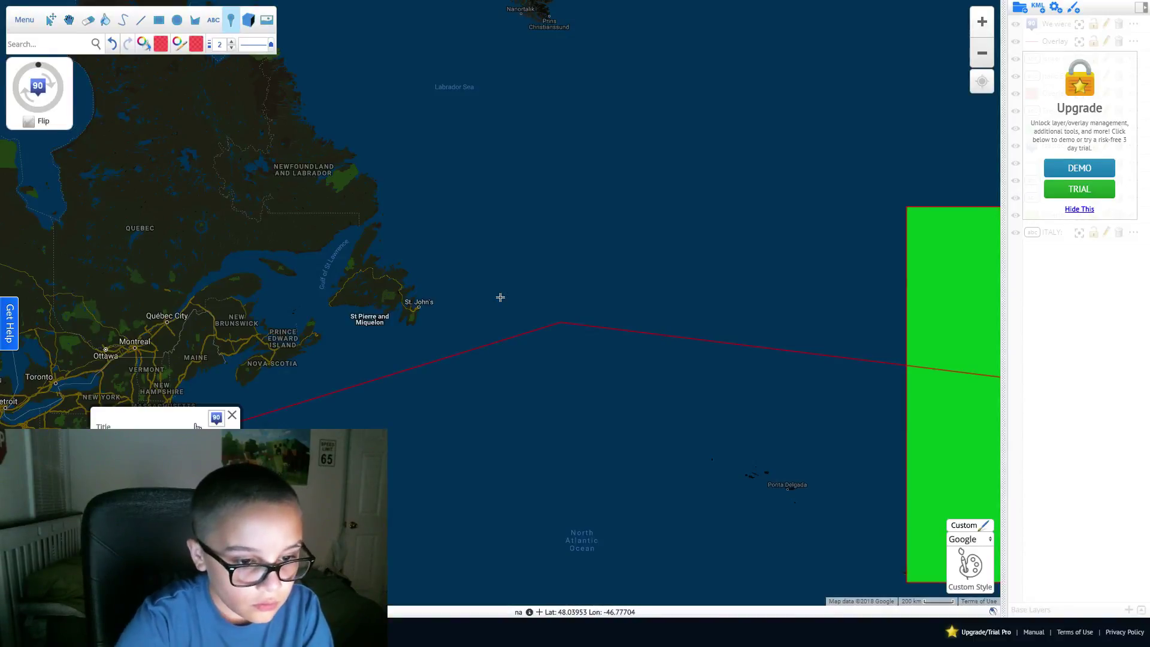
left_click(232, 414)
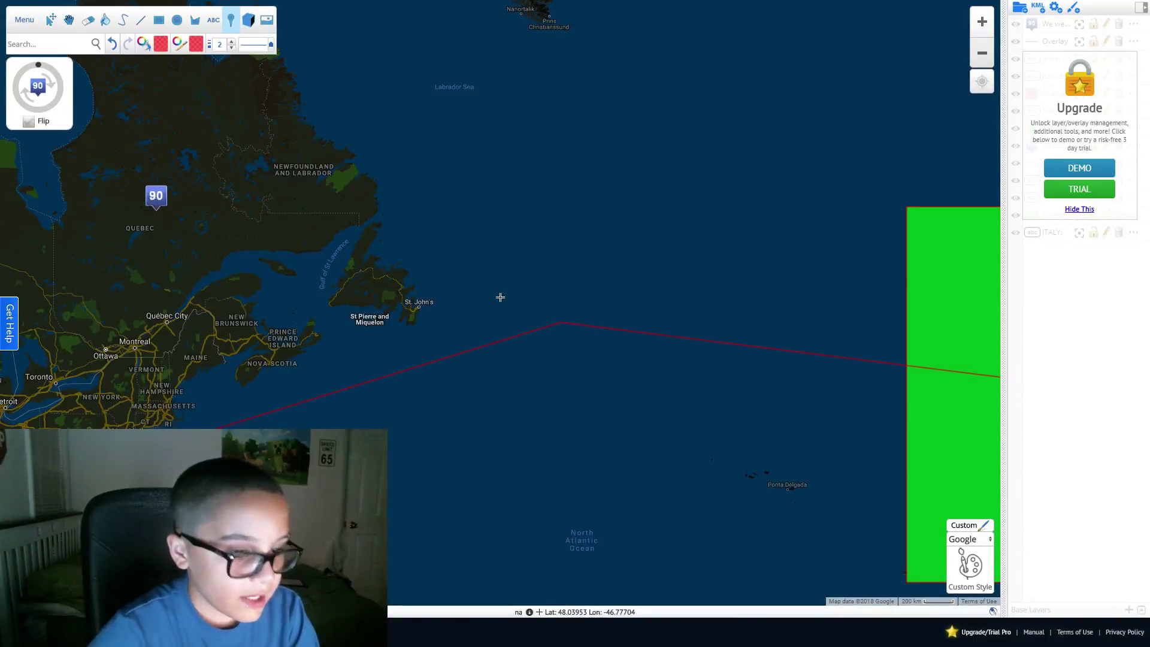
left_click(51, 20)
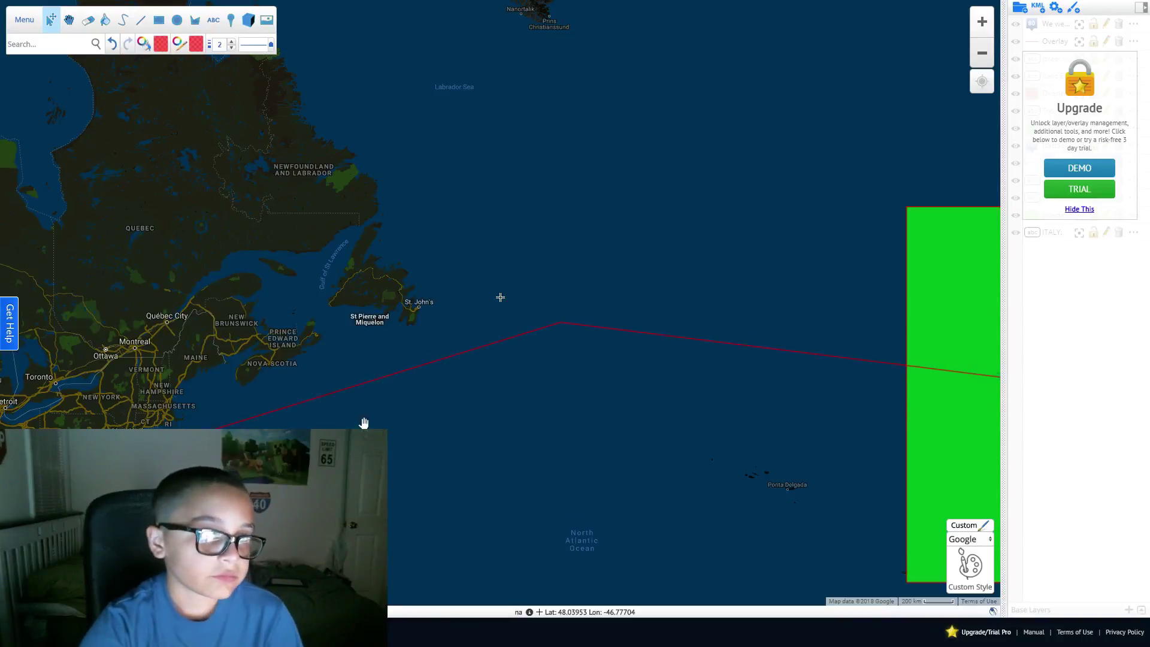
left_click_drag(362, 418, 689, 396)
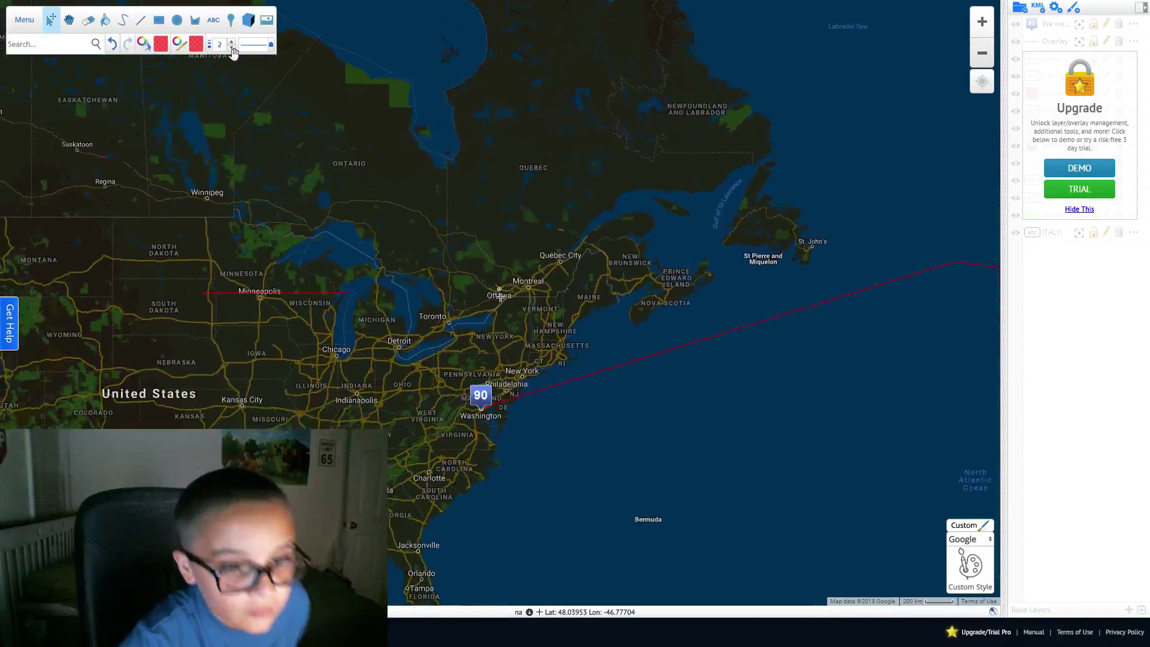
Add a text note over the central US titled 'USA:' reading 'now the New States of America'
left_click(212, 20)
left_click(199, 334)
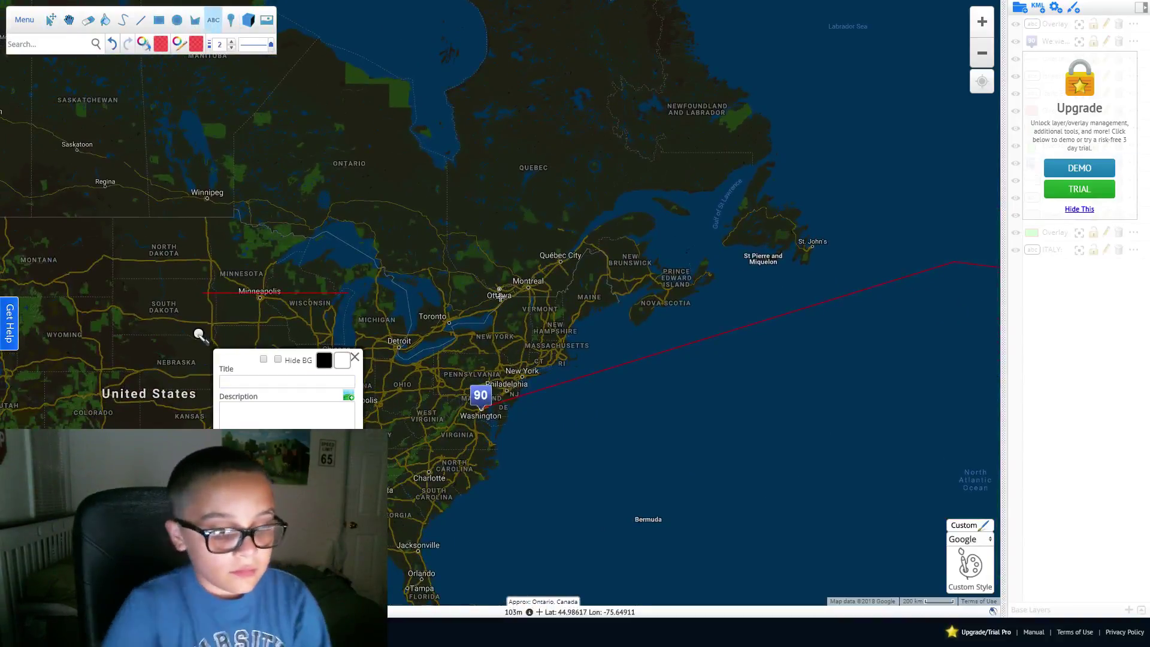
left_click(233, 381)
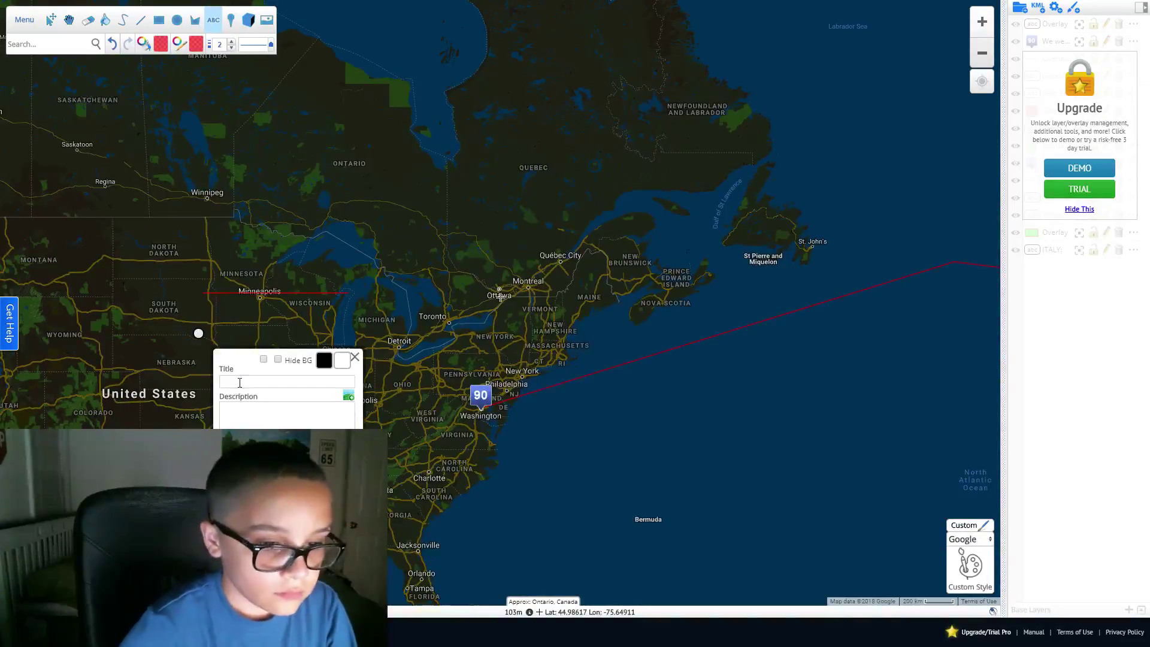
type("USA:")
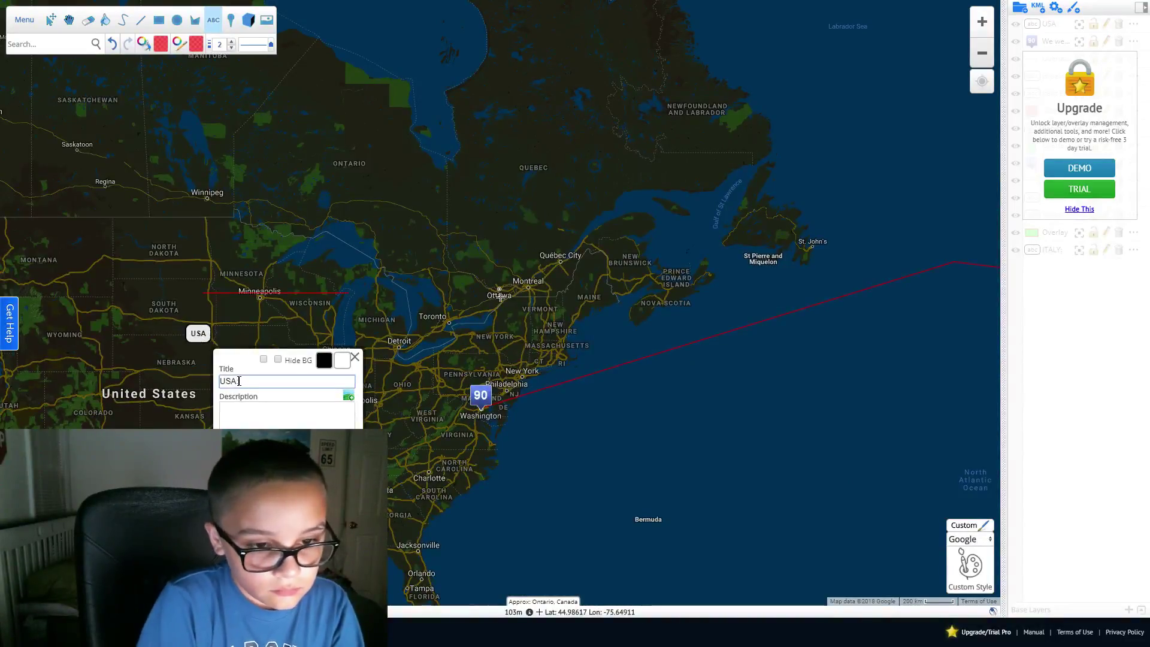
left_click(221, 419)
type("I am")
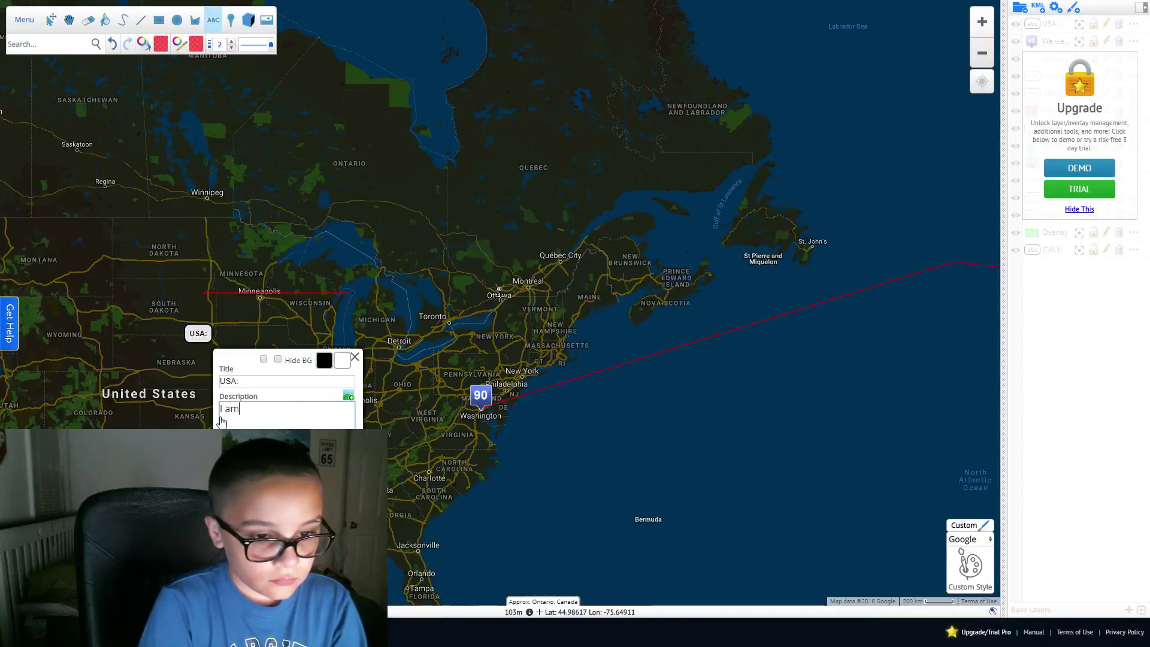
type("now the ")
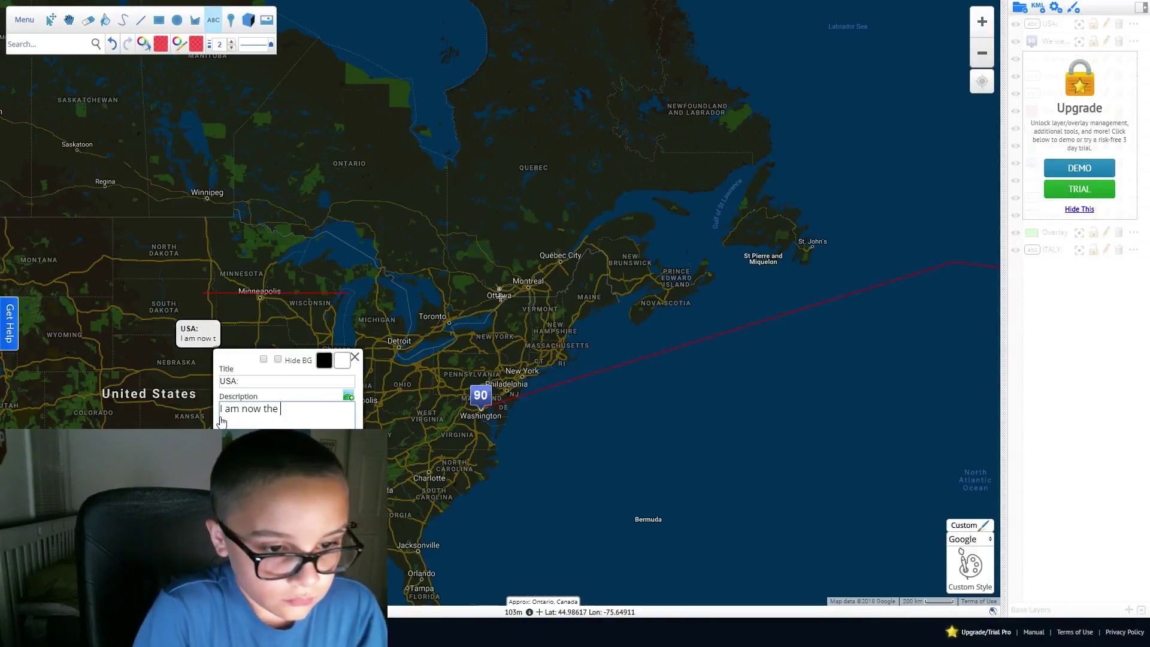
type("New States")
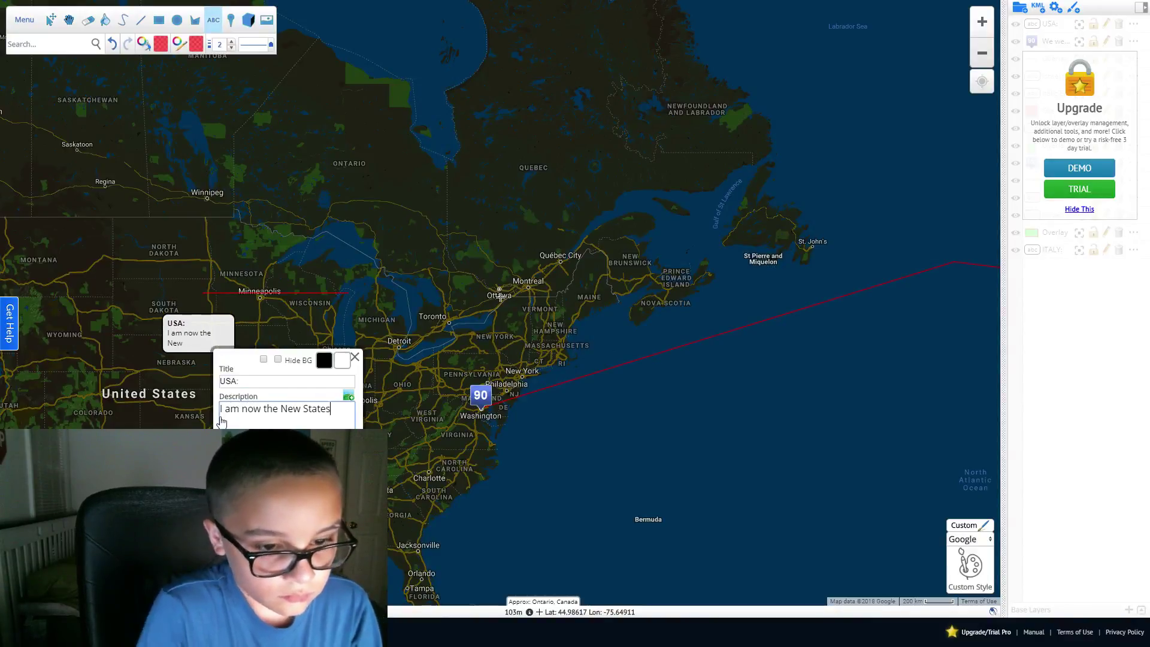
type(" of America.")
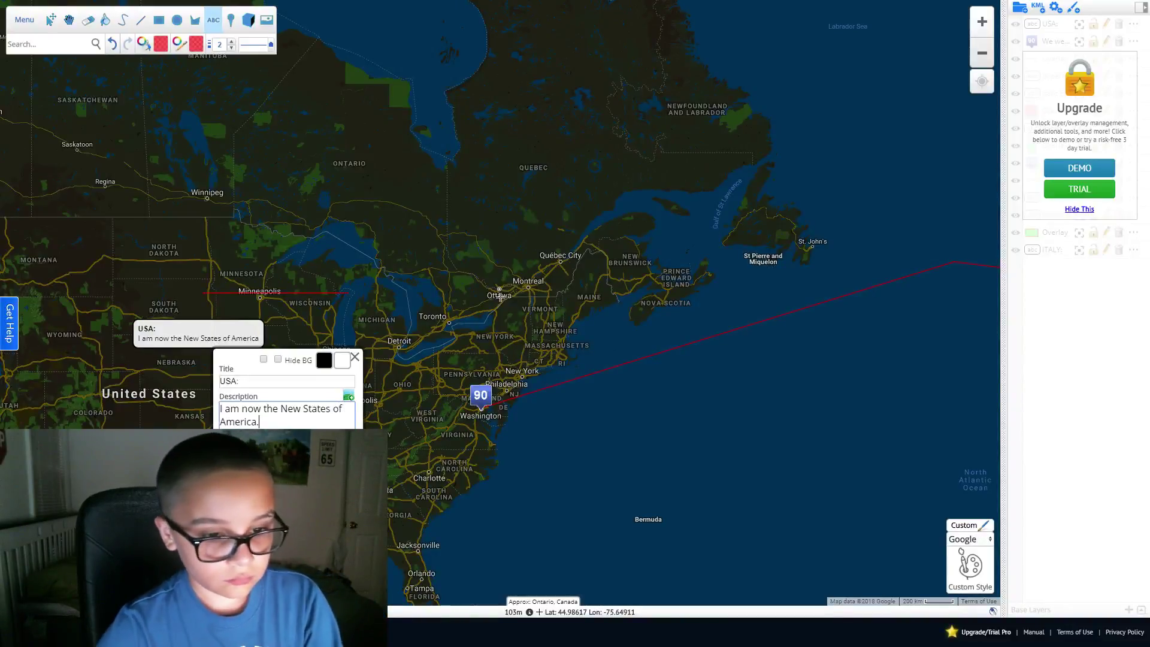
key("Escape")
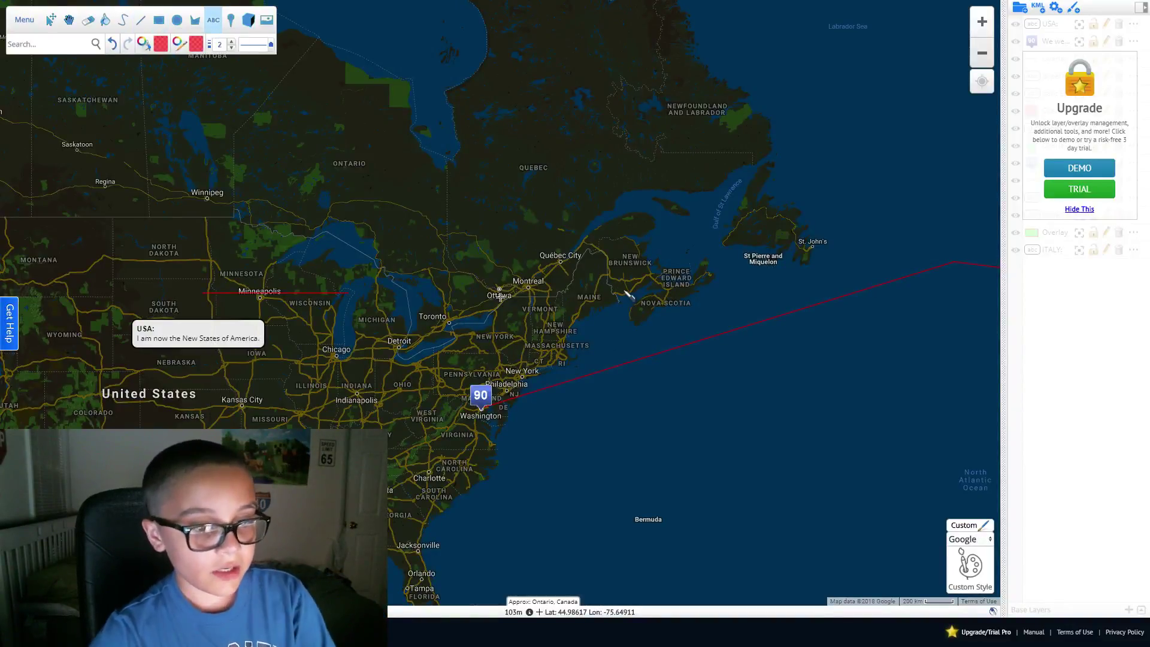
Draw a second red attack line from near Arkansas across the Atlantic to Italy
left_click(51, 20)
scroll(187, 195, "down", 1)
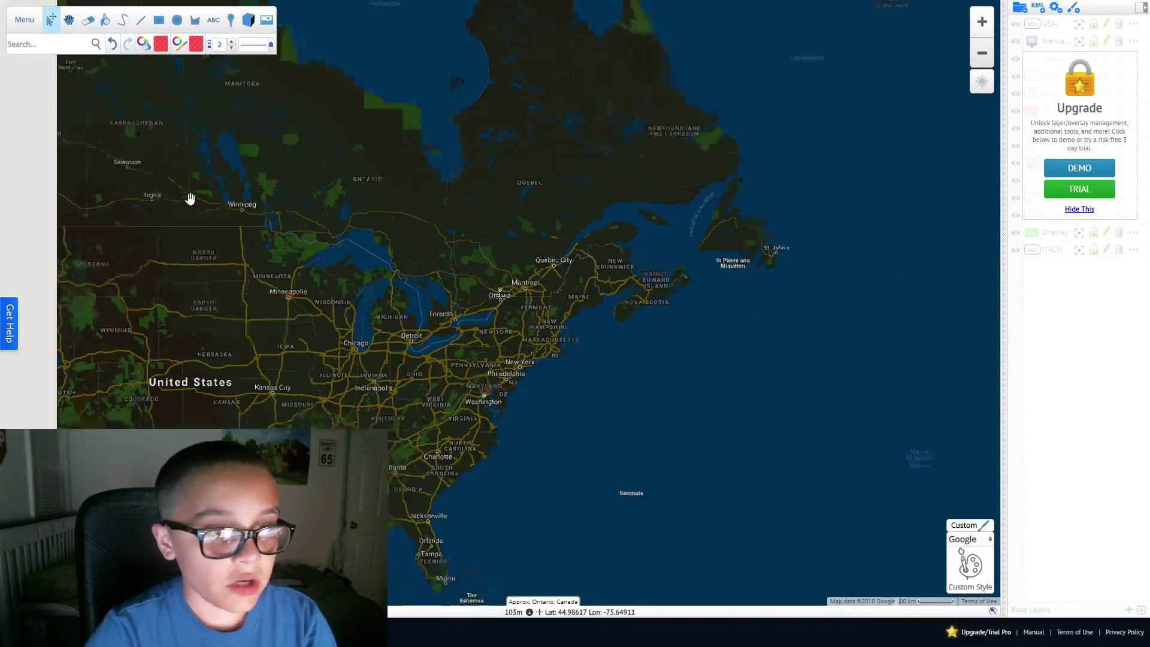
scroll(205, 162, "down", 2)
scroll(554, 269, "down", 1)
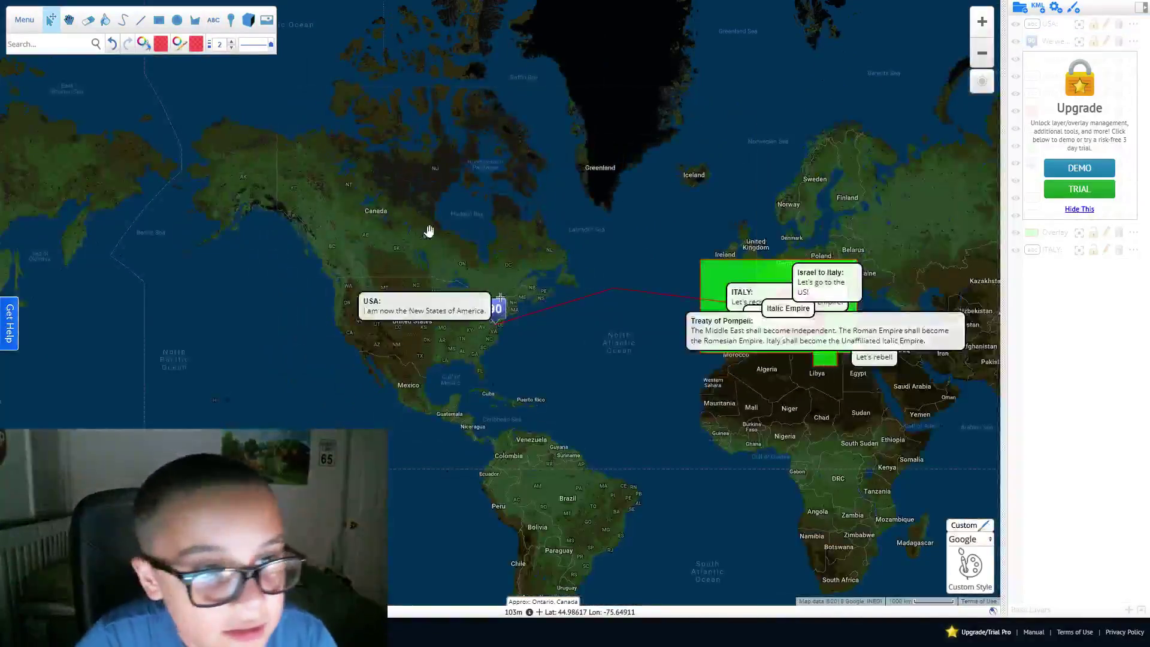
left_click(144, 15)
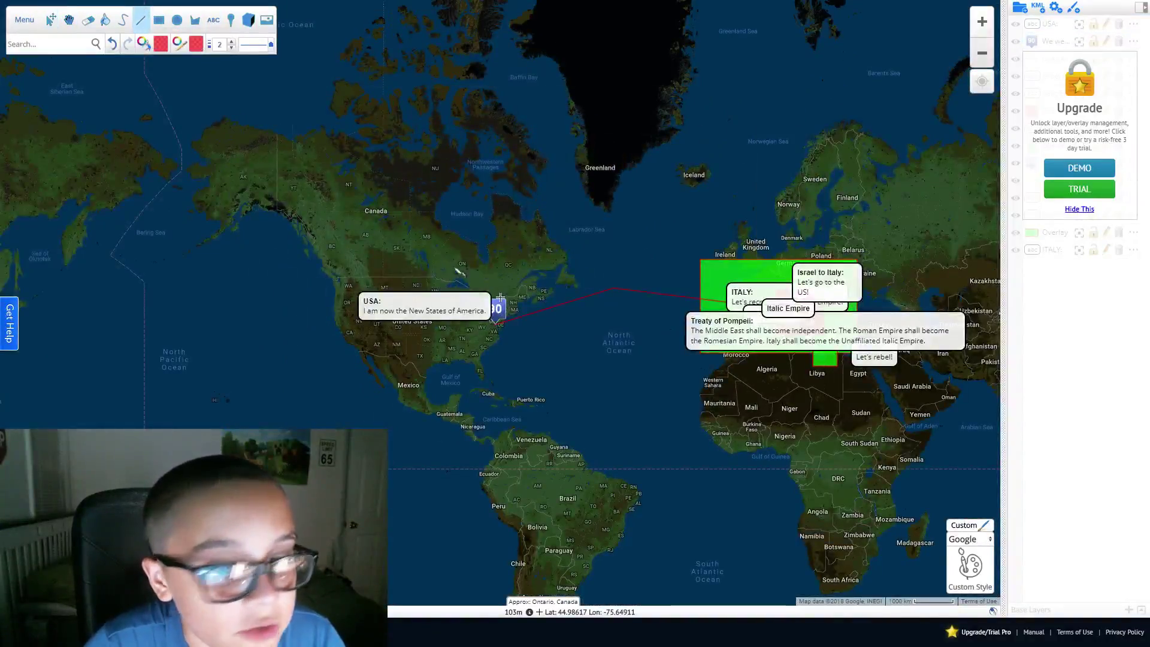
left_click(445, 342)
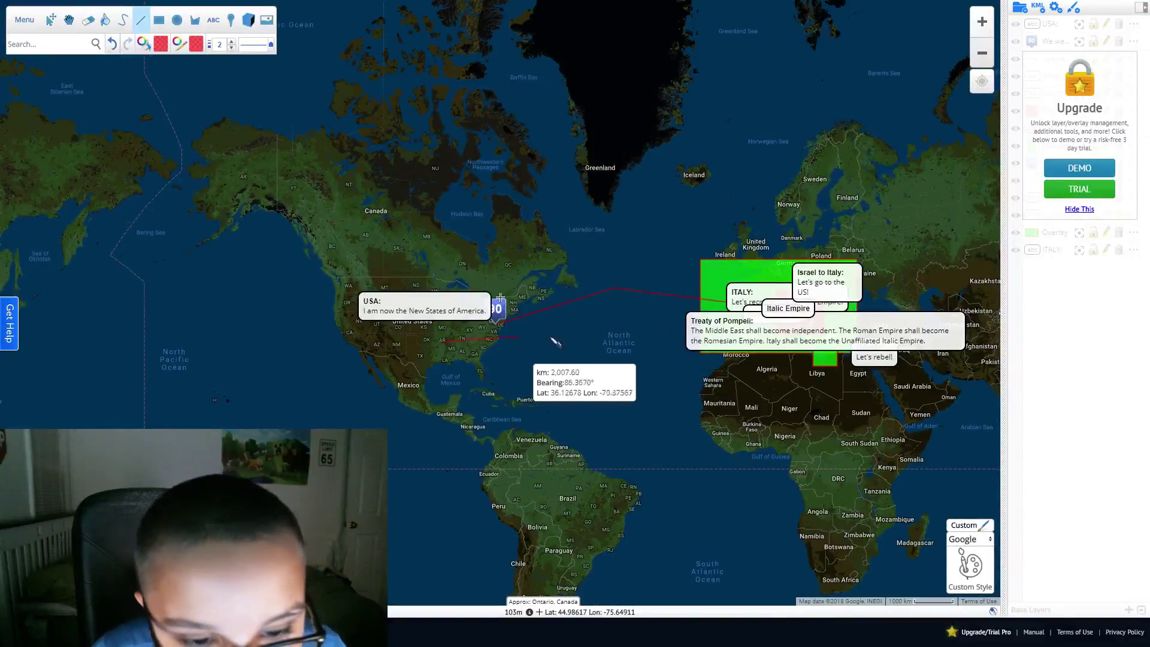
double_click(792, 304)
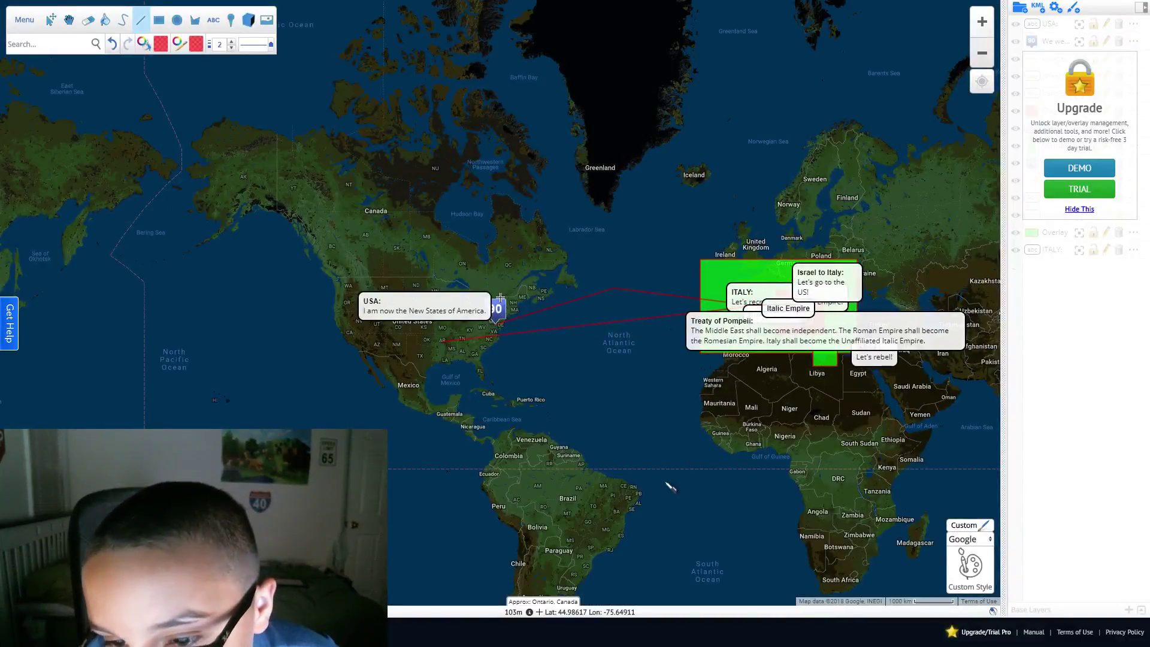
left_click(52, 23)
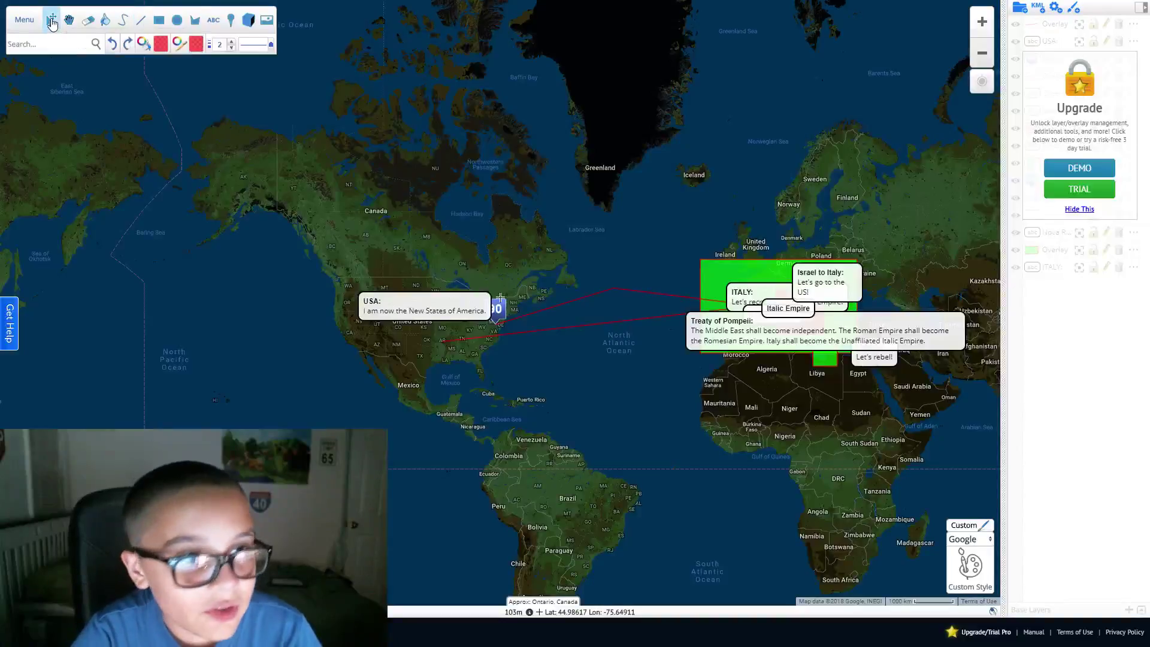
Drag the attack line's end point onto the Italy rectangle, then clear the selection
scroll(782, 485, "up", 2)
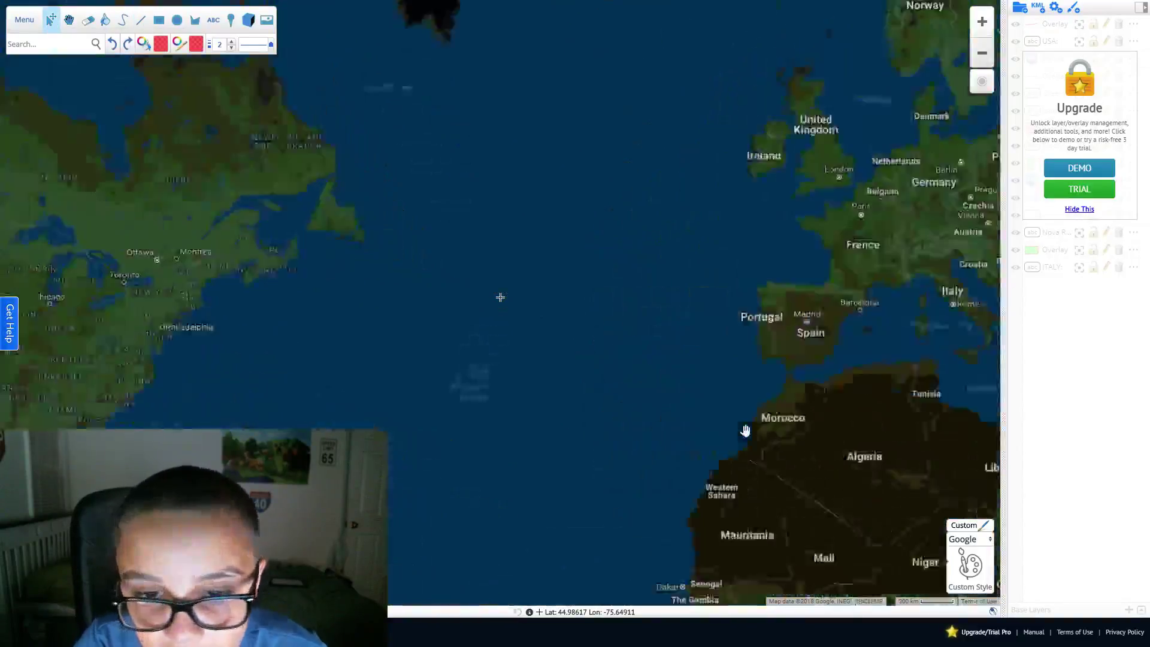
mouse_move(647, 497)
left_mouse_down()
mouse_move(453, 480)
mouse_move(163, 503)
left_mouse_up()
left_click(758, 307)
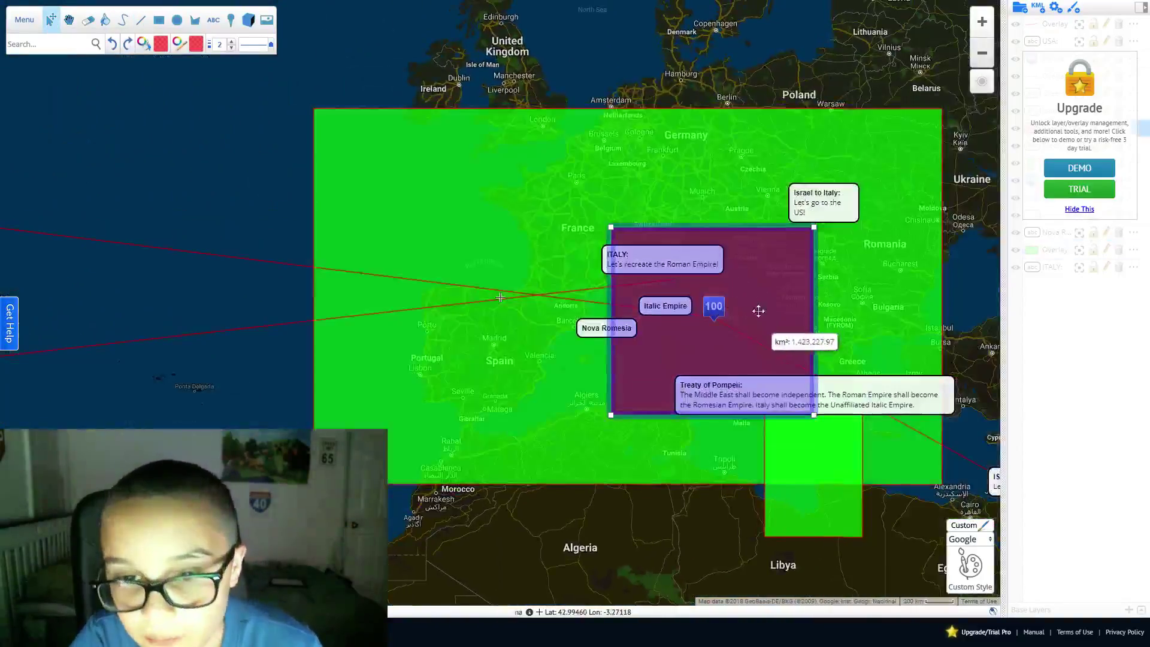
left_click_drag(679, 282, 737, 340)
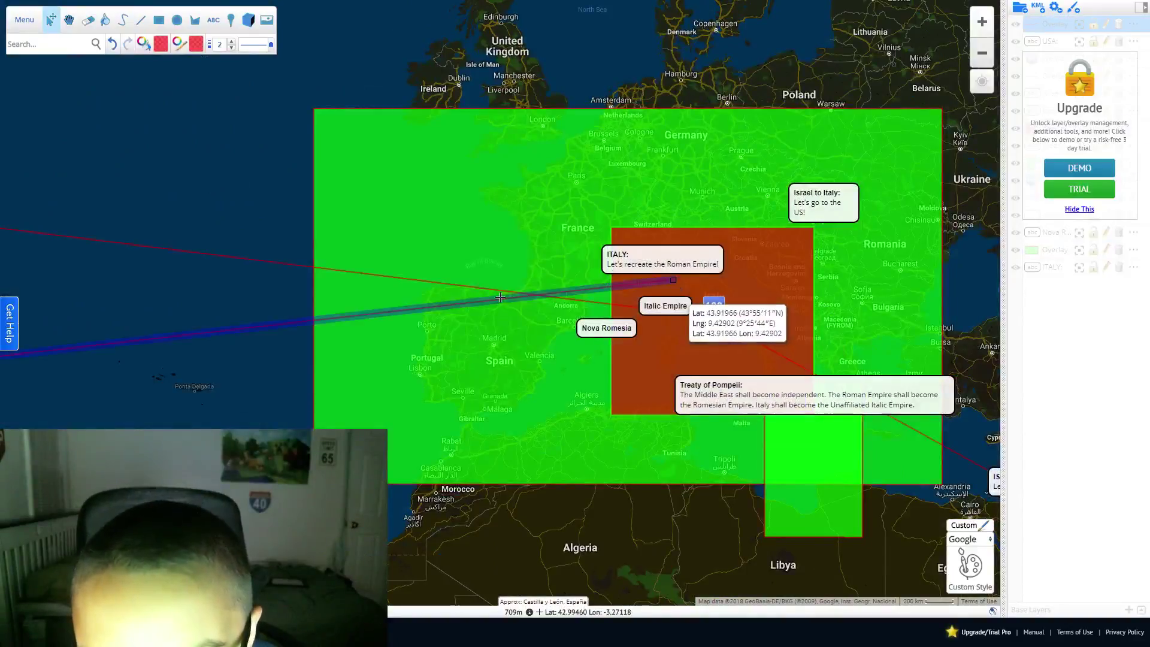
left_click(673, 347)
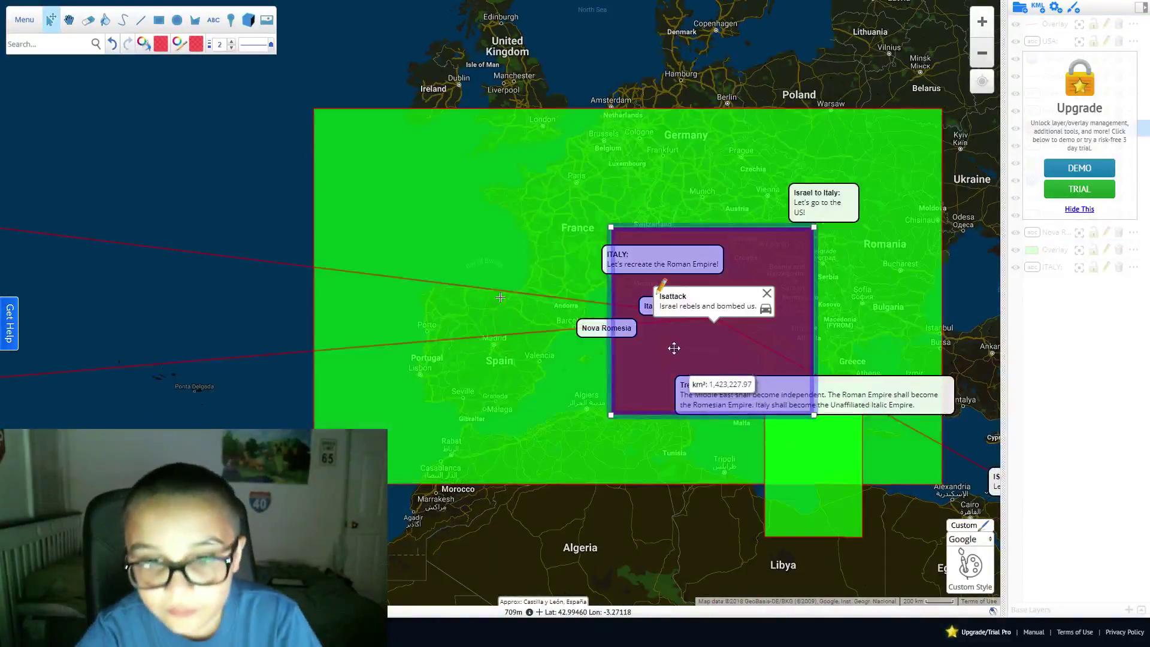
left_click(674, 347)
key("Escape")
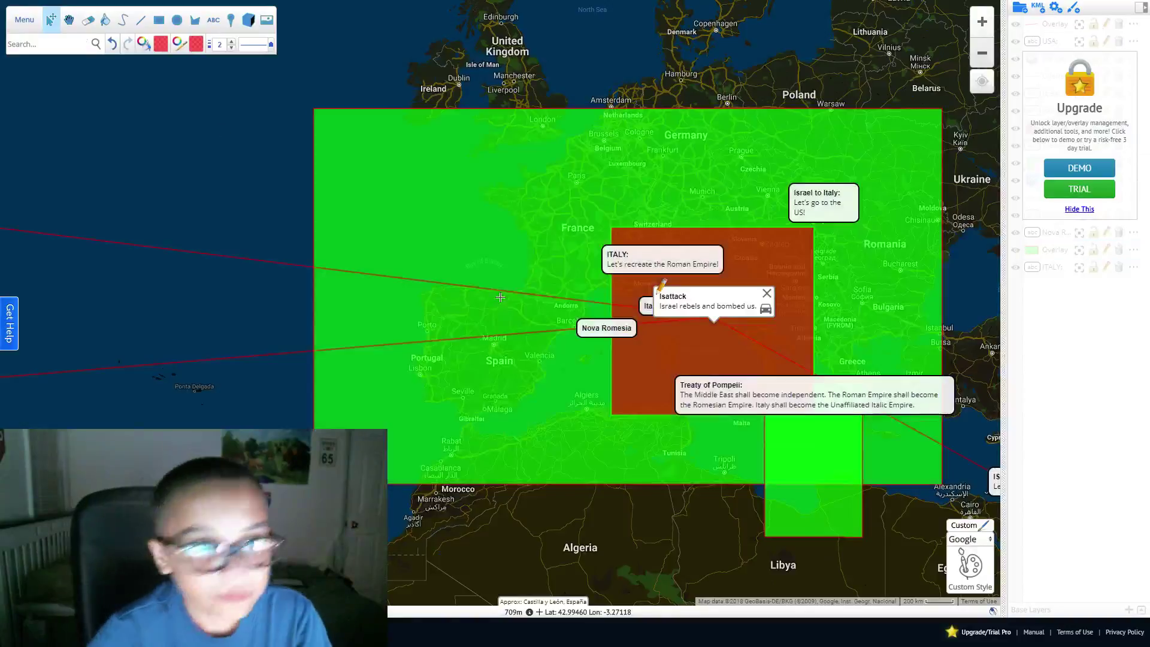
Place a number 23 marker near Rome titled 'The USA bombed us' and save it
left_click(231, 20)
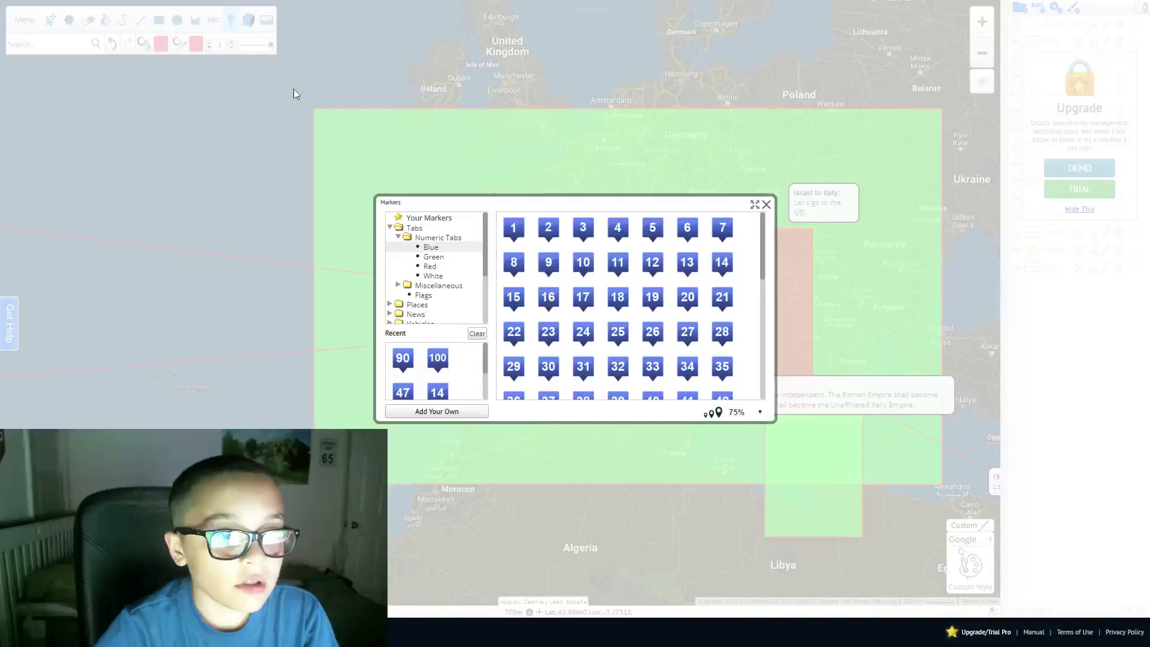
left_click(544, 330)
left_click(521, 316)
left_click(711, 319)
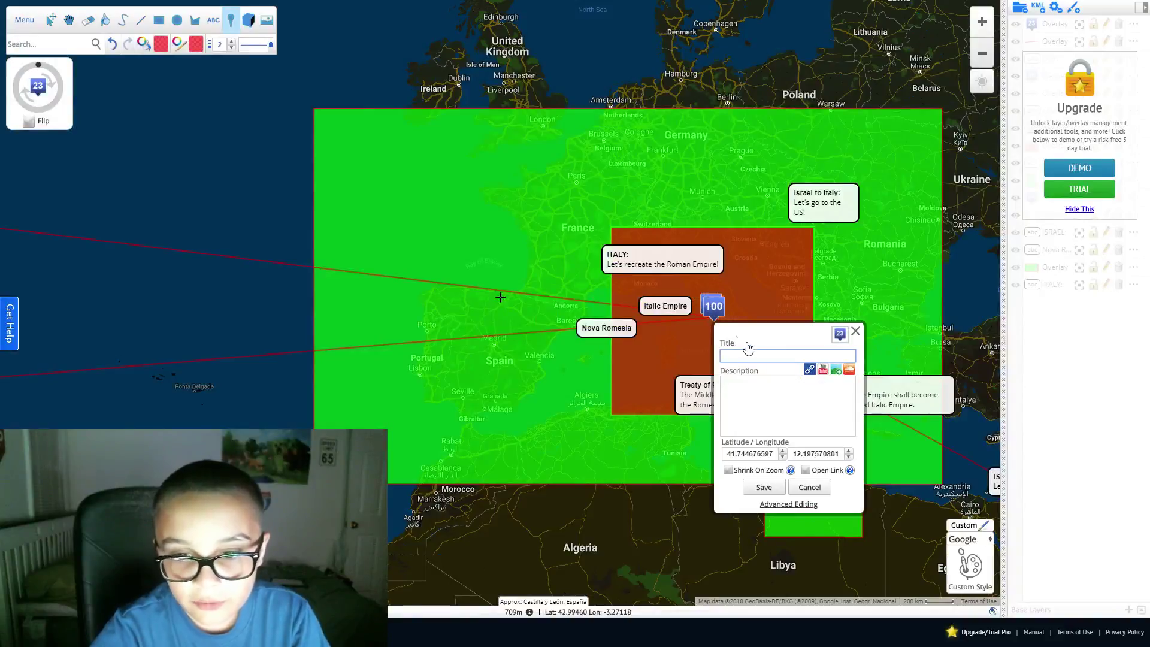
type("T")
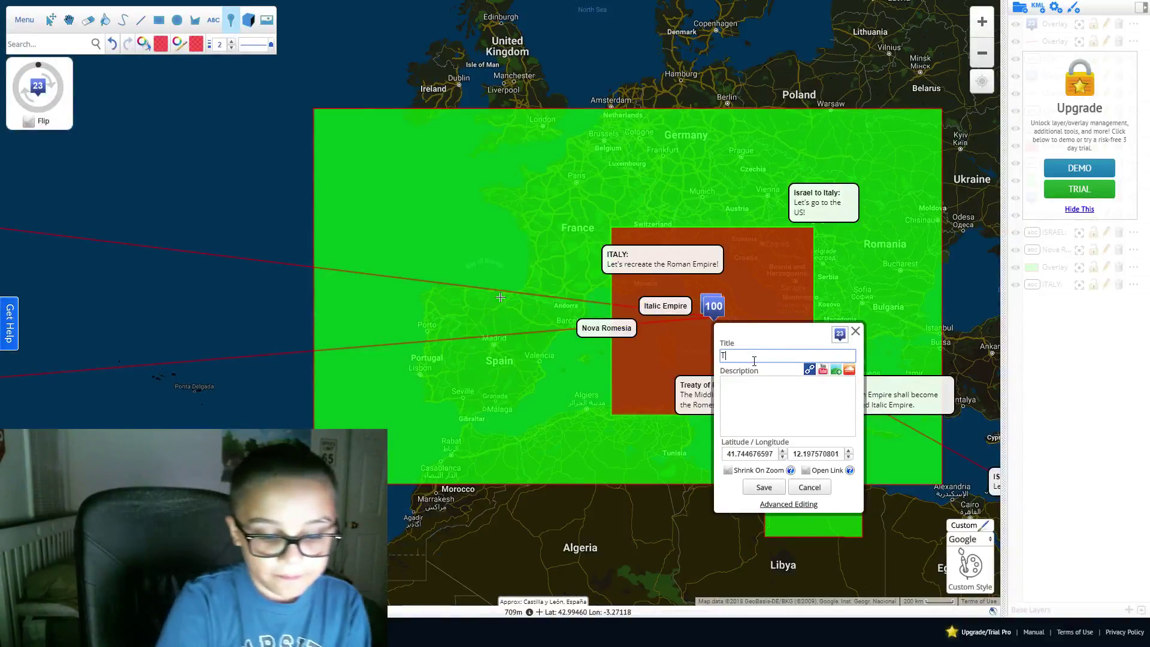
type("he USA bomb")
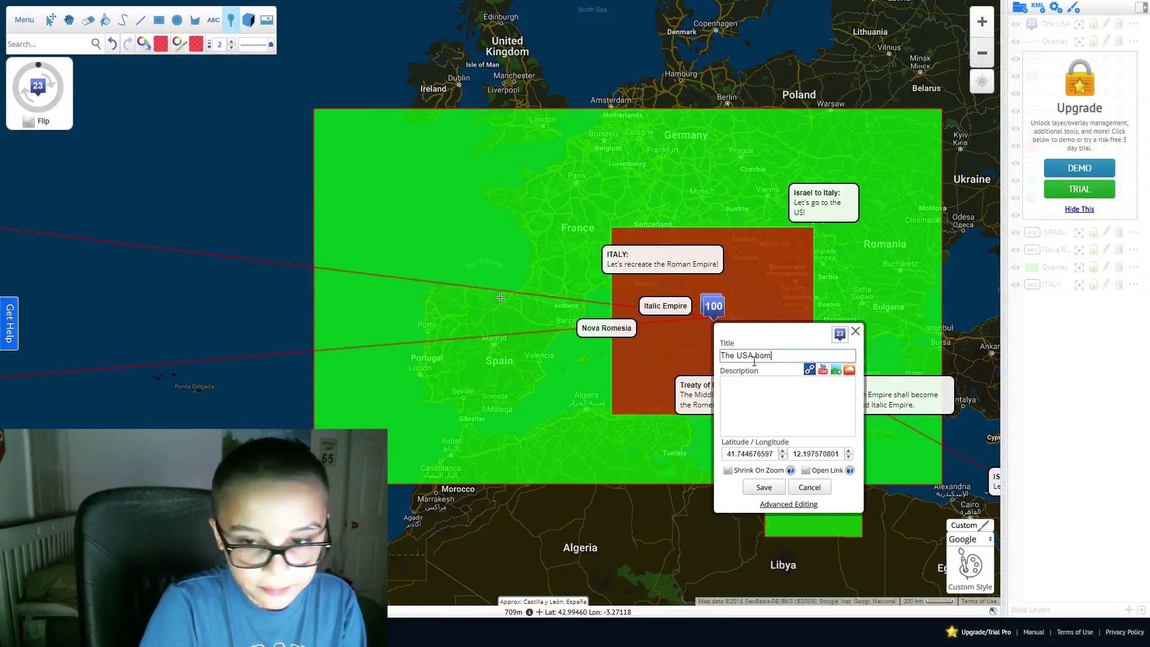
type("ed us")
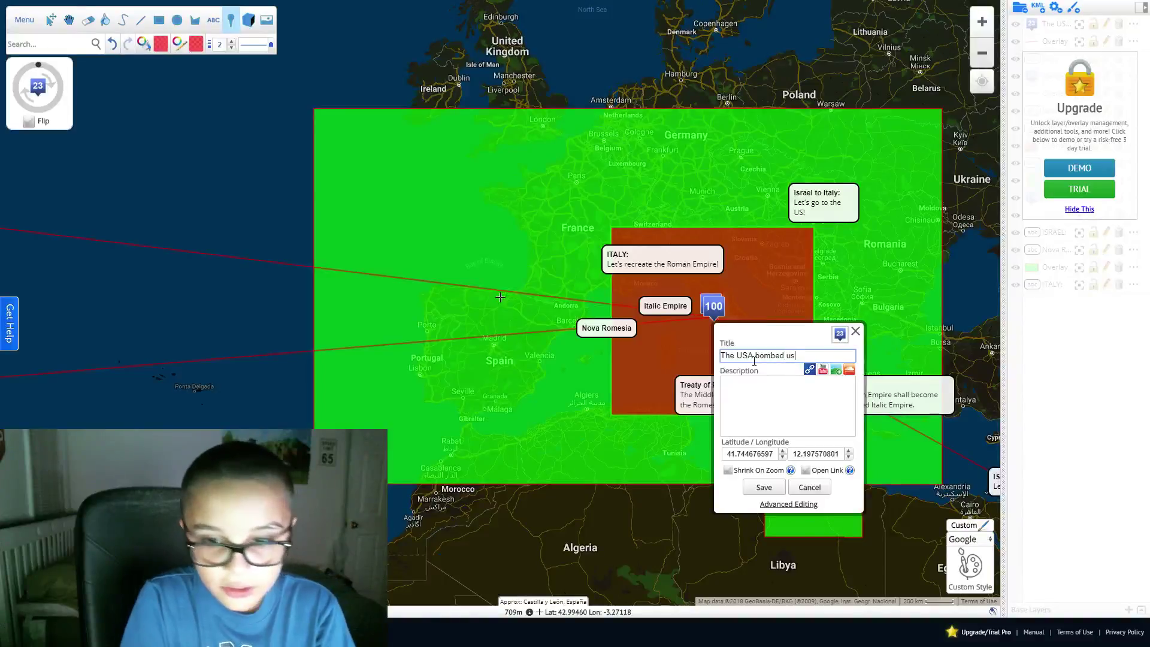
left_click(756, 487)
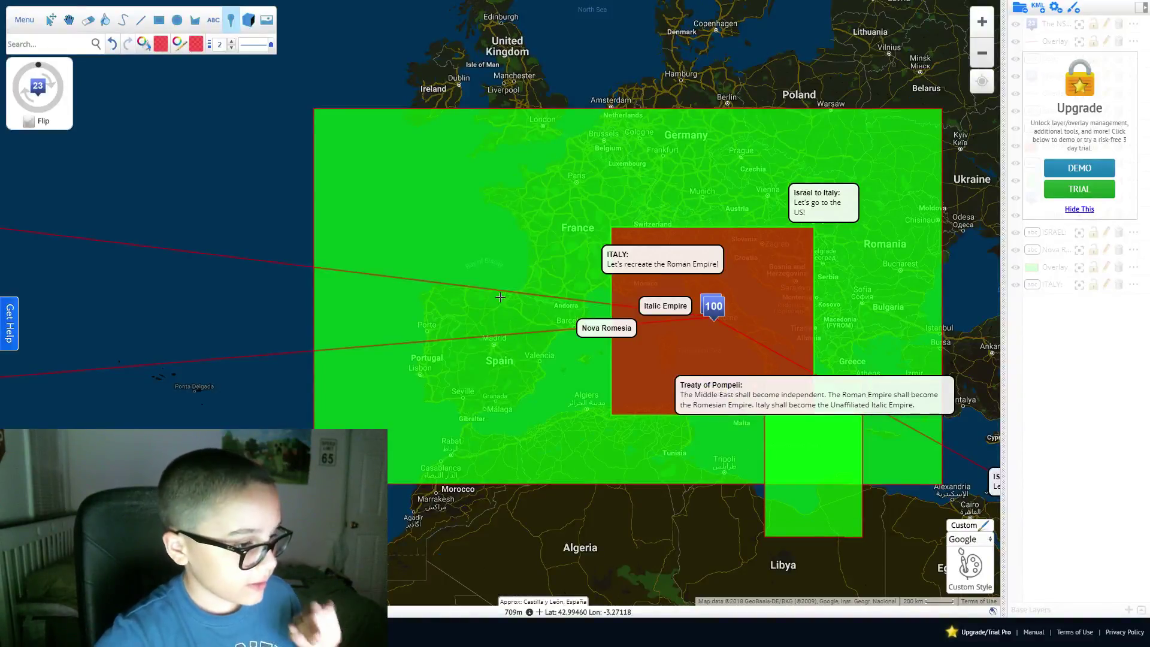